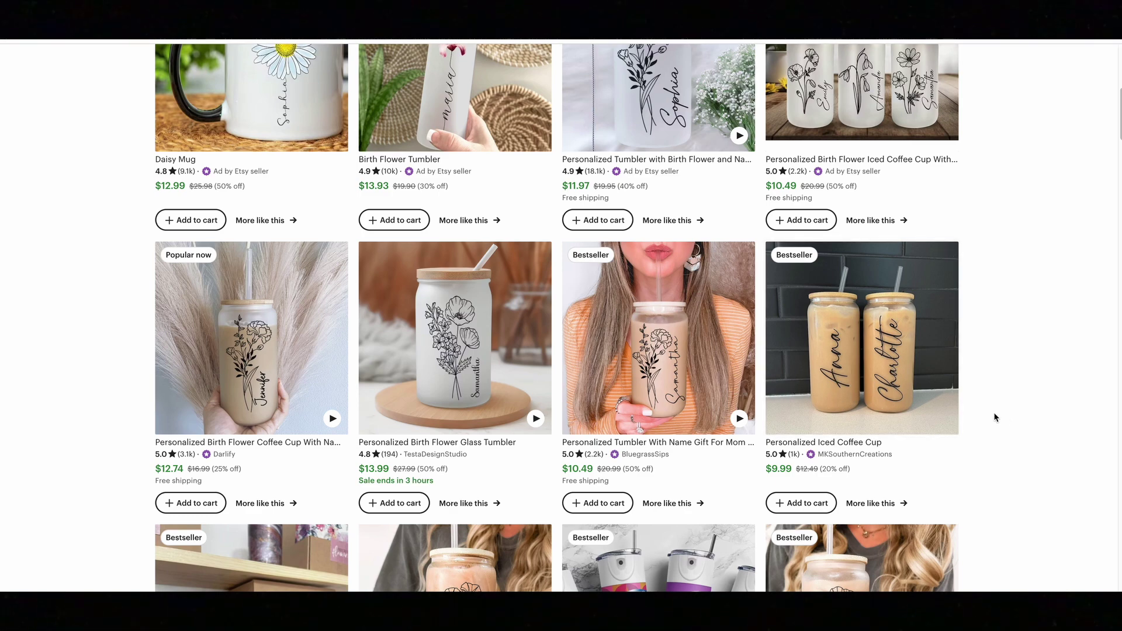
# Step: Browse the personalized cup, mug and tumbler listings in the Etsy search results
pyautogui.scroll(-6, 996, 417)
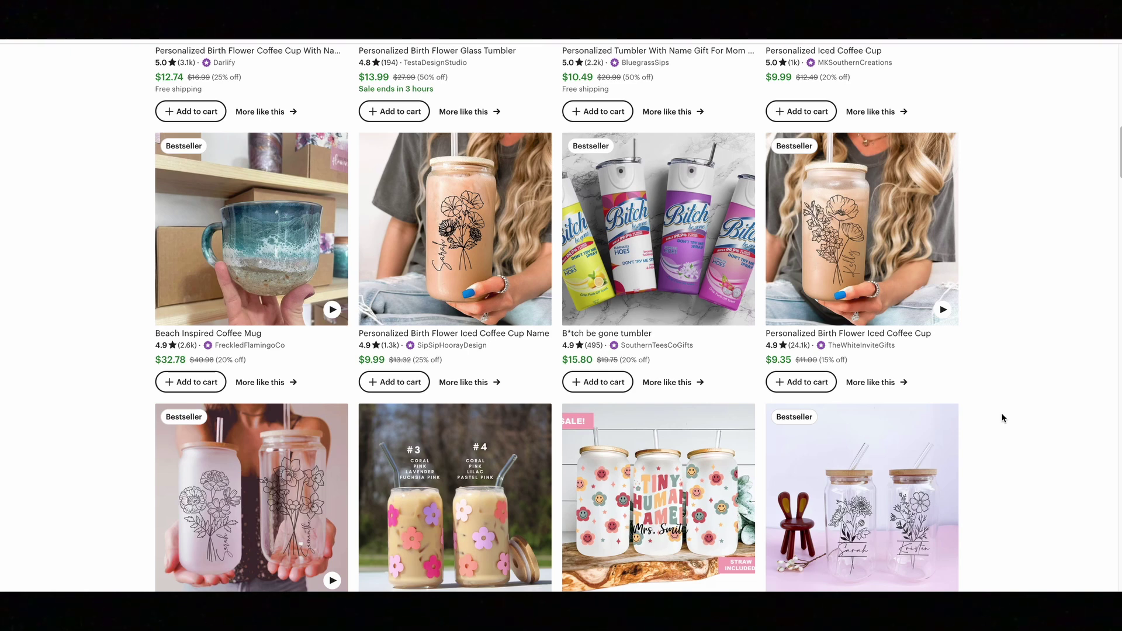
pyautogui.scroll(-1, 1001, 415)
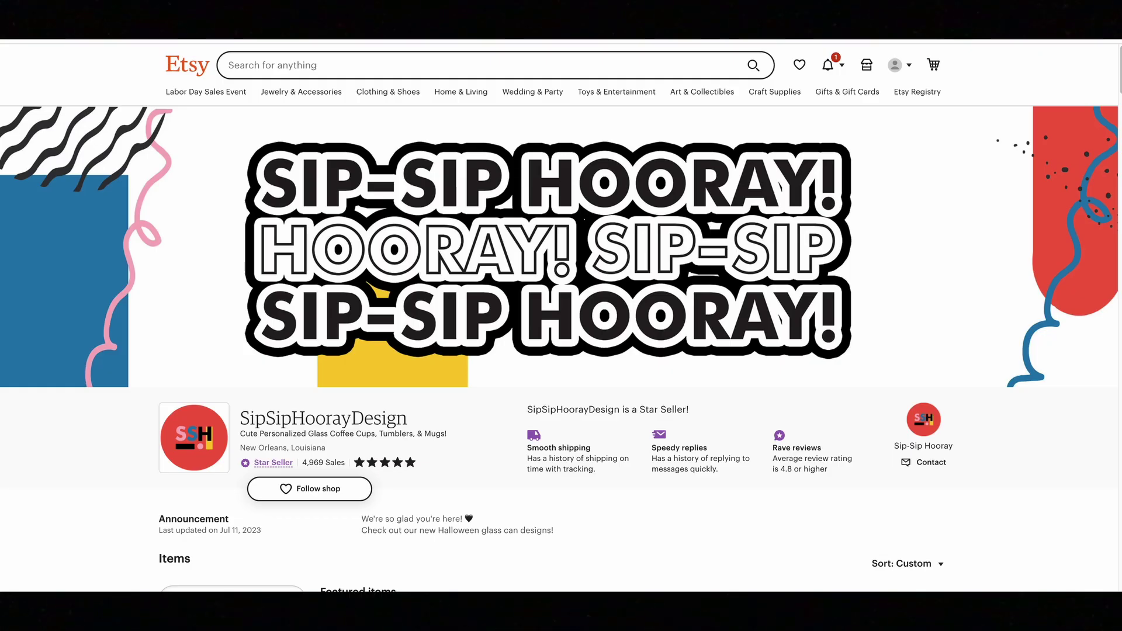
# Step: Examine the SipSipHoorayDesign shop's featured items and full product listing down to the reviews section
pyautogui.scroll(-5, 726, 386)
pyautogui.scroll(-3, 725, 389)
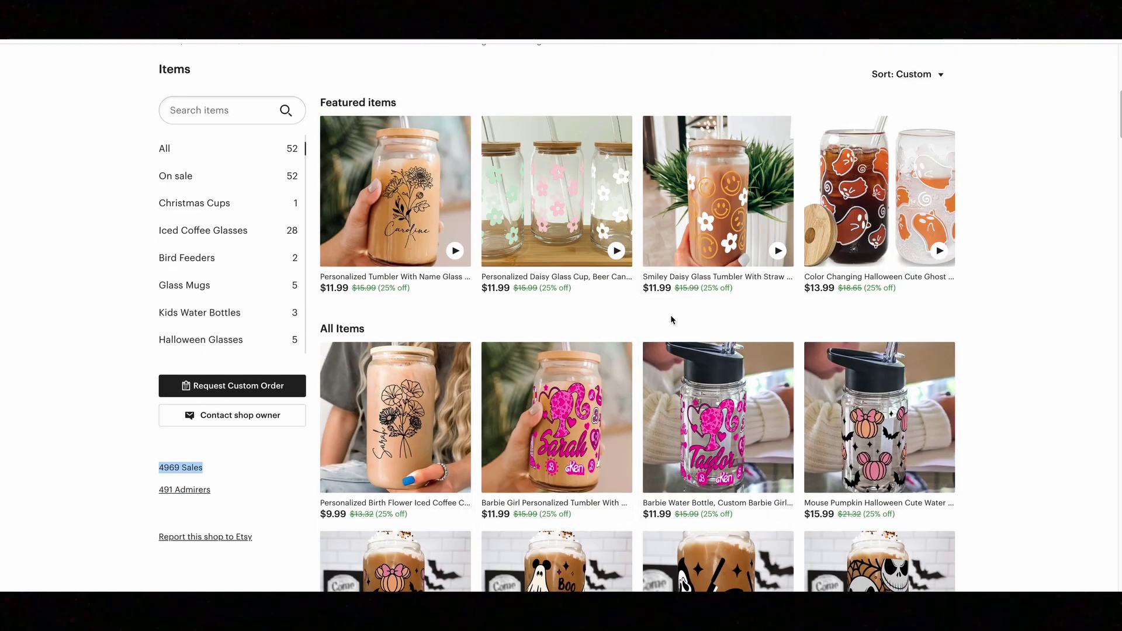
pyautogui.scroll(-3, 670, 318)
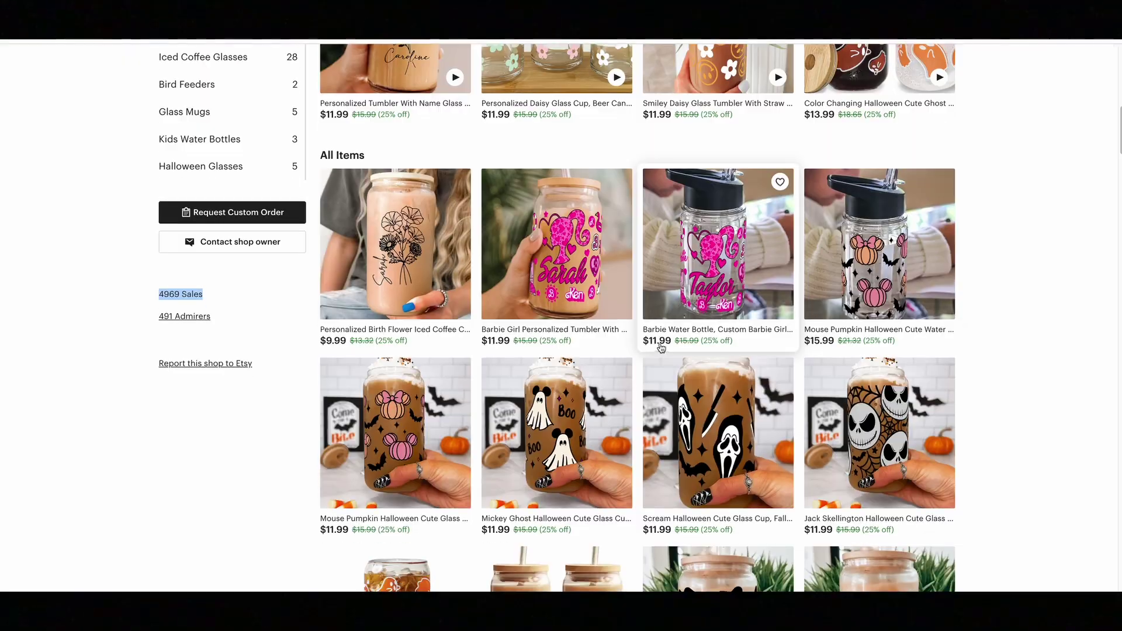
pyautogui.scroll(-5, 663, 351)
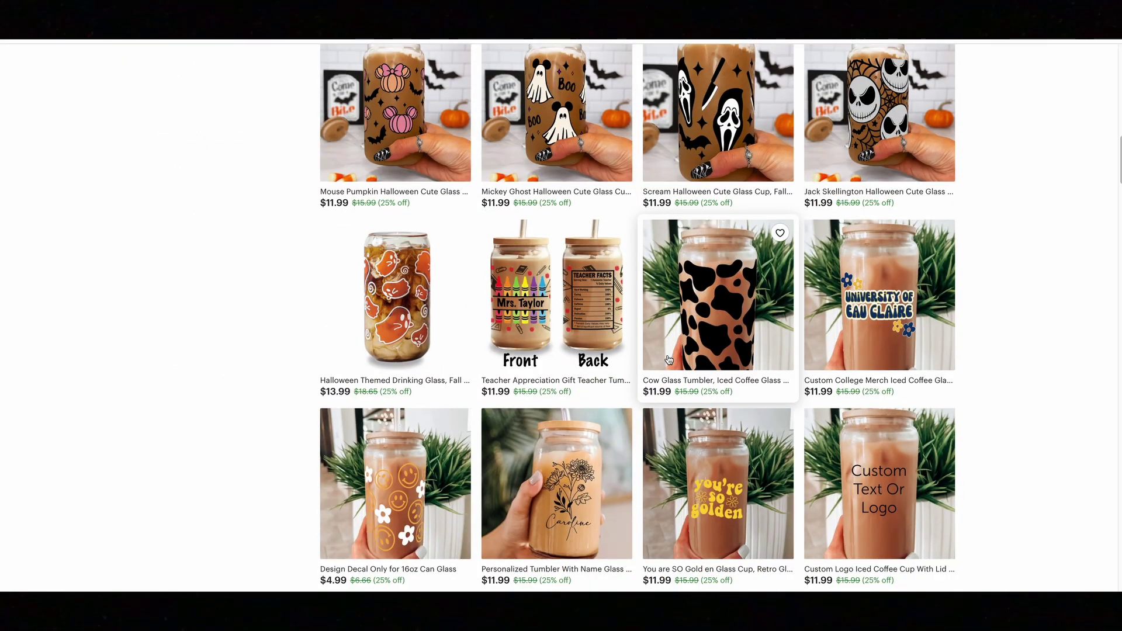
pyautogui.scroll(-3, 669, 359)
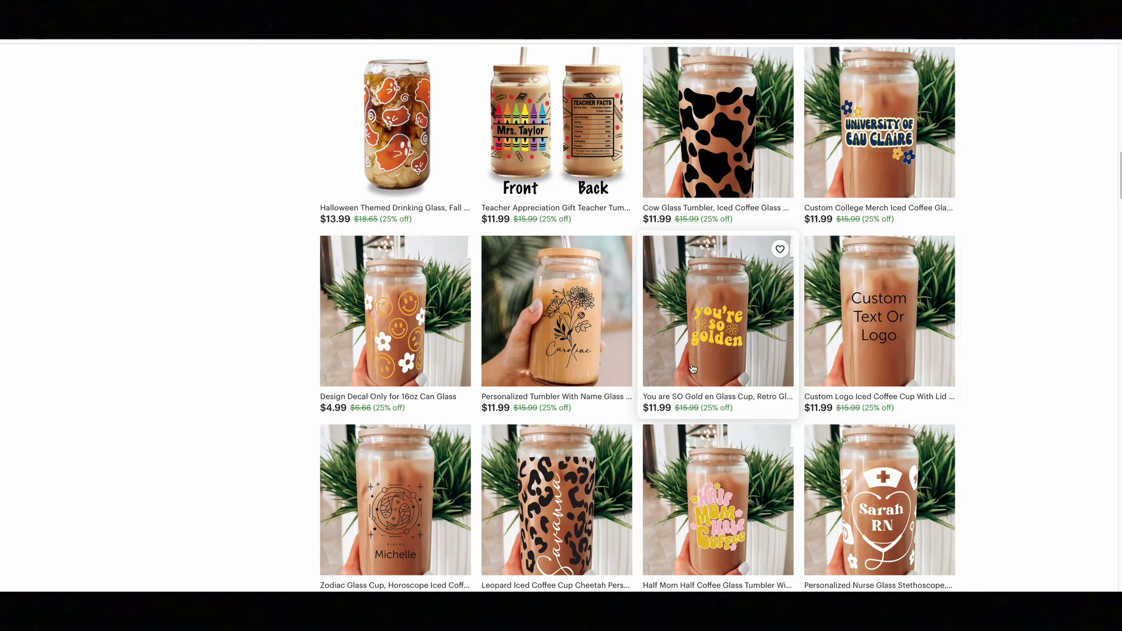
pyautogui.scroll(-10, 608, 372)
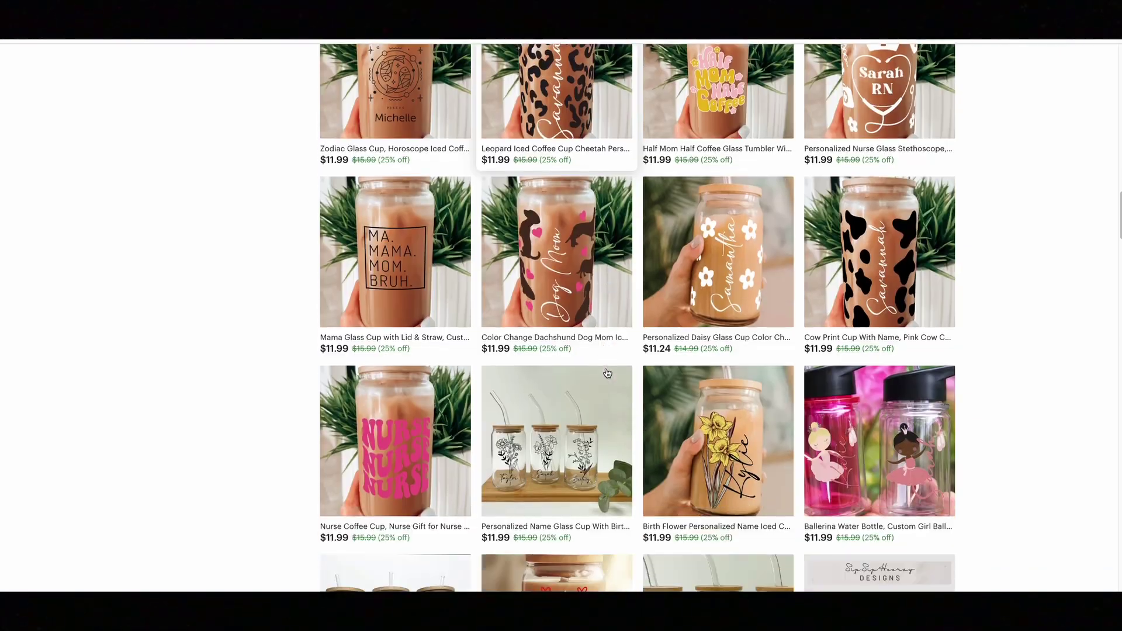
pyautogui.scroll(-6, 607, 372)
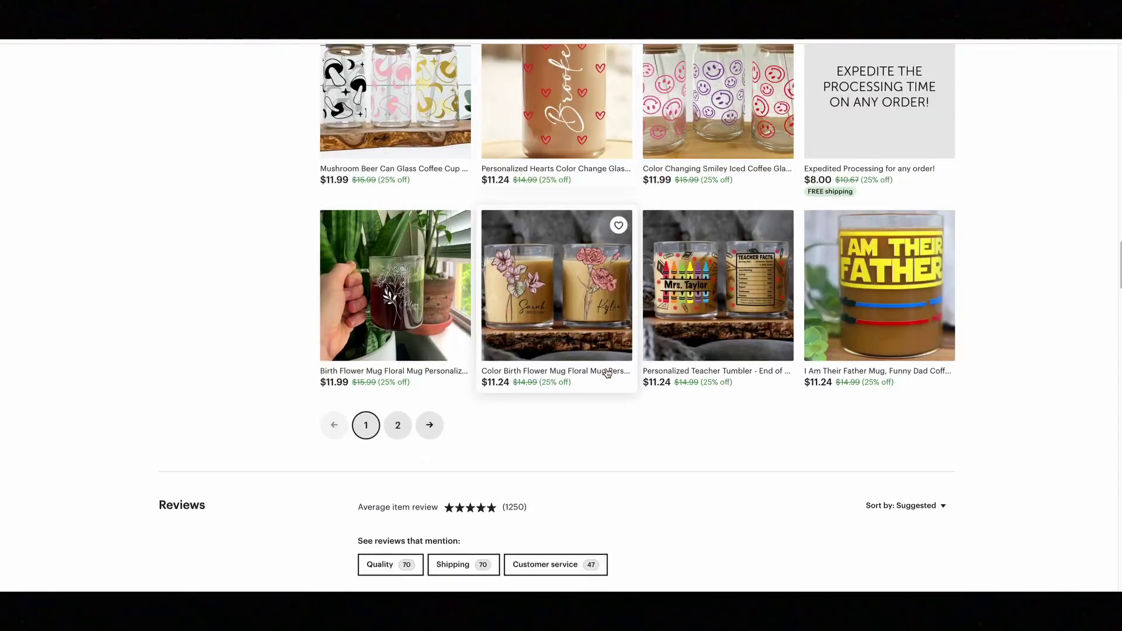
pyautogui.scroll(15, 608, 372)
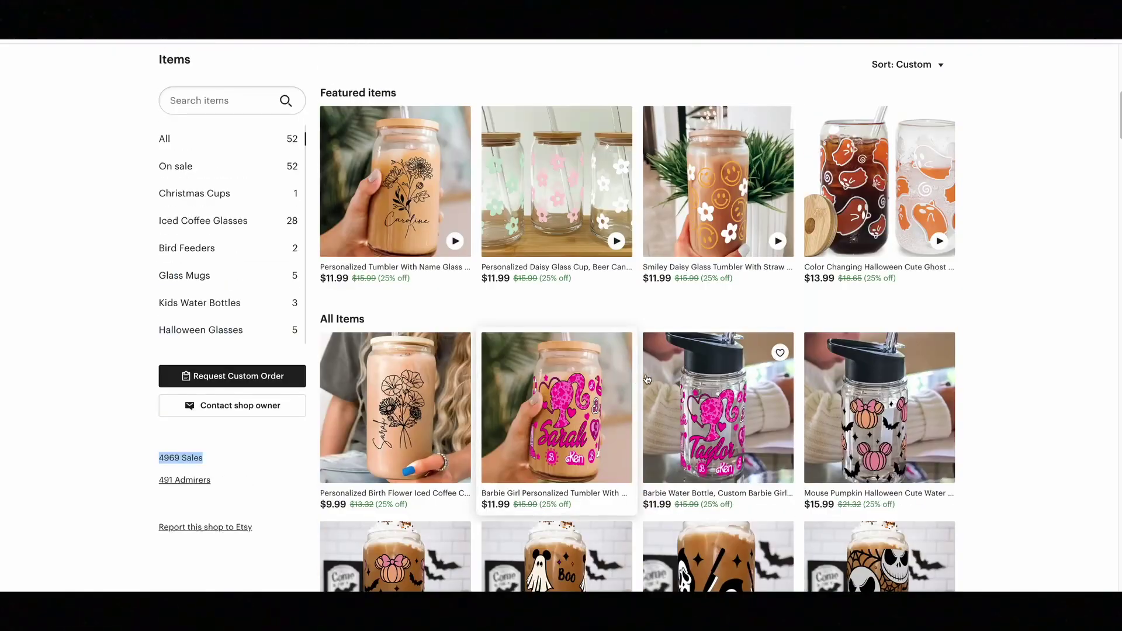
# Step: Highlight the shop's sales count and look over its Halloween and custom cup listings again
pyautogui.click(226, 464)
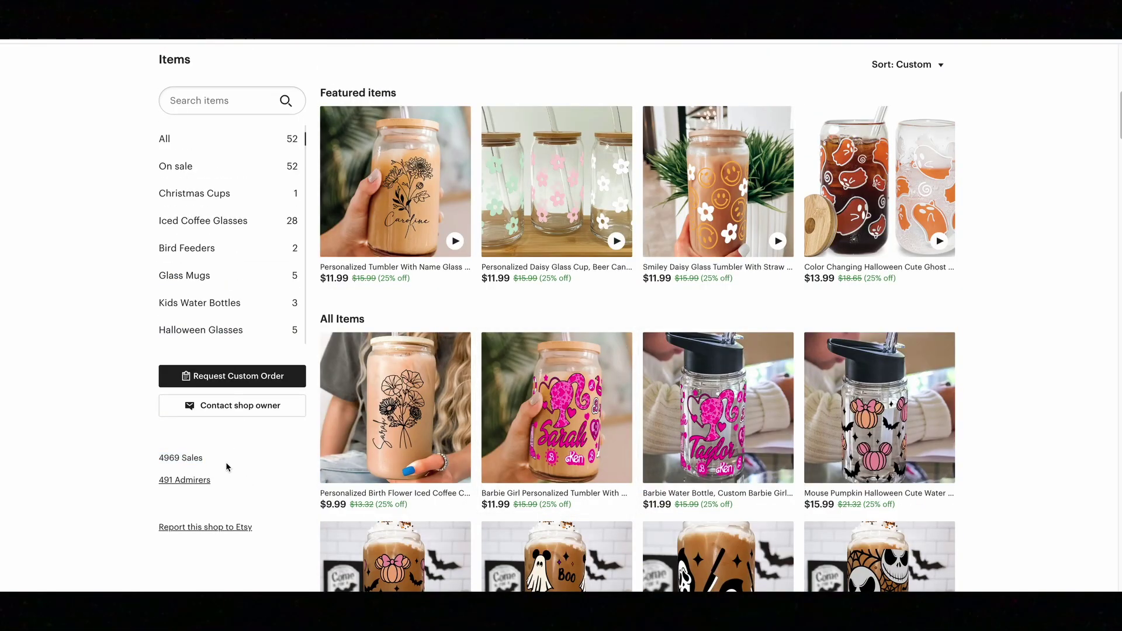
pyautogui.doubleClick(169, 457)
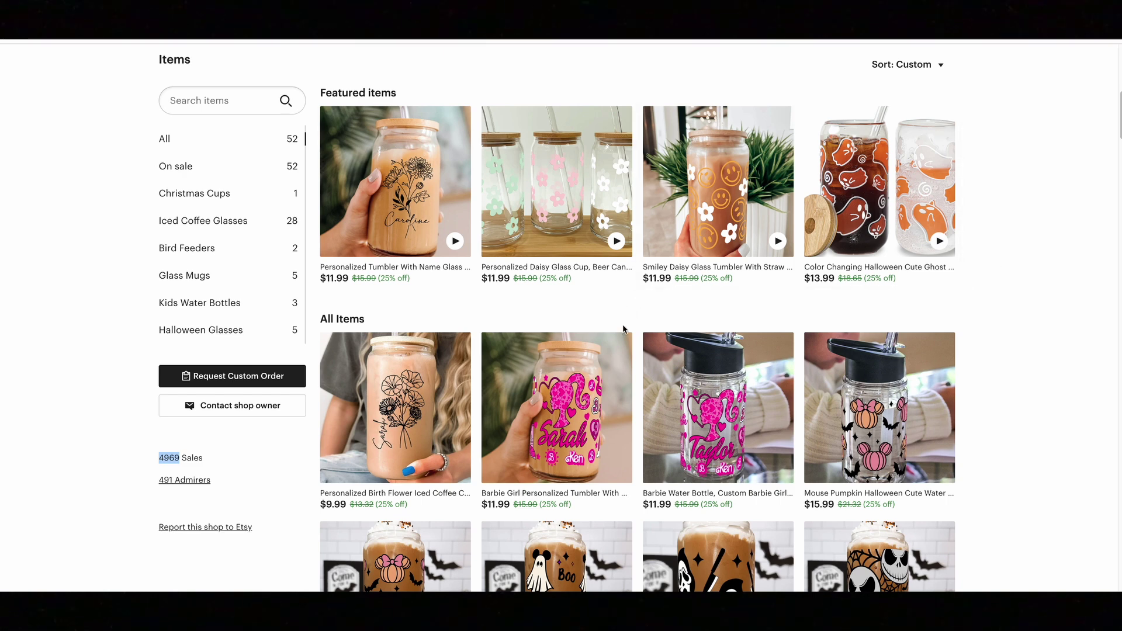
pyautogui.scroll(-3, 622, 330)
pyautogui.scroll(-8, 624, 334)
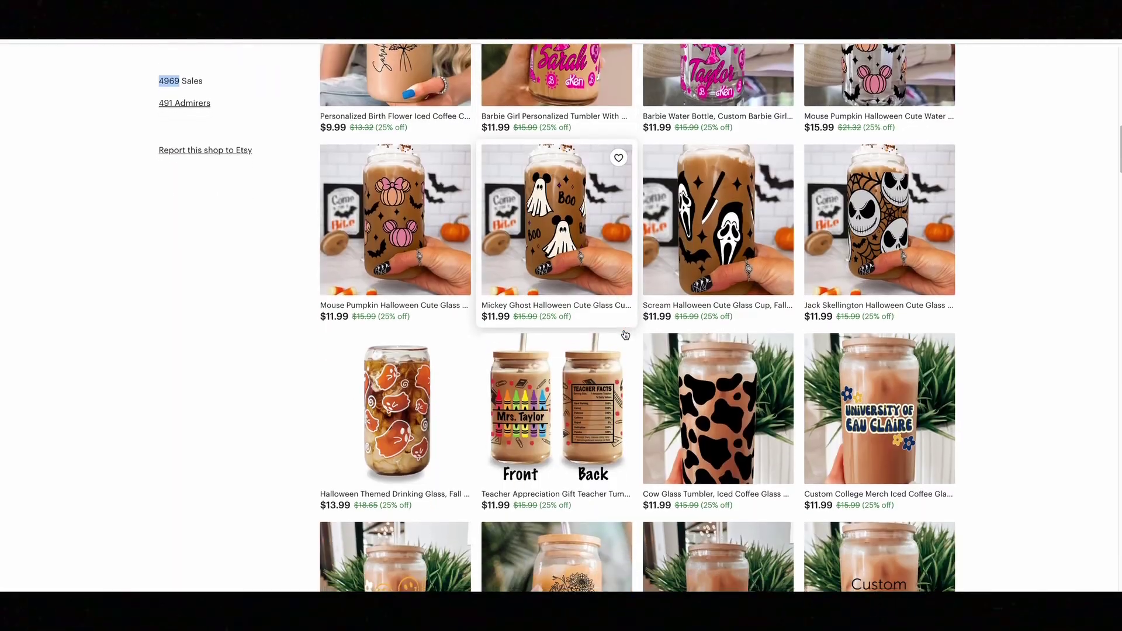
pyautogui.scroll(15, 624, 334)
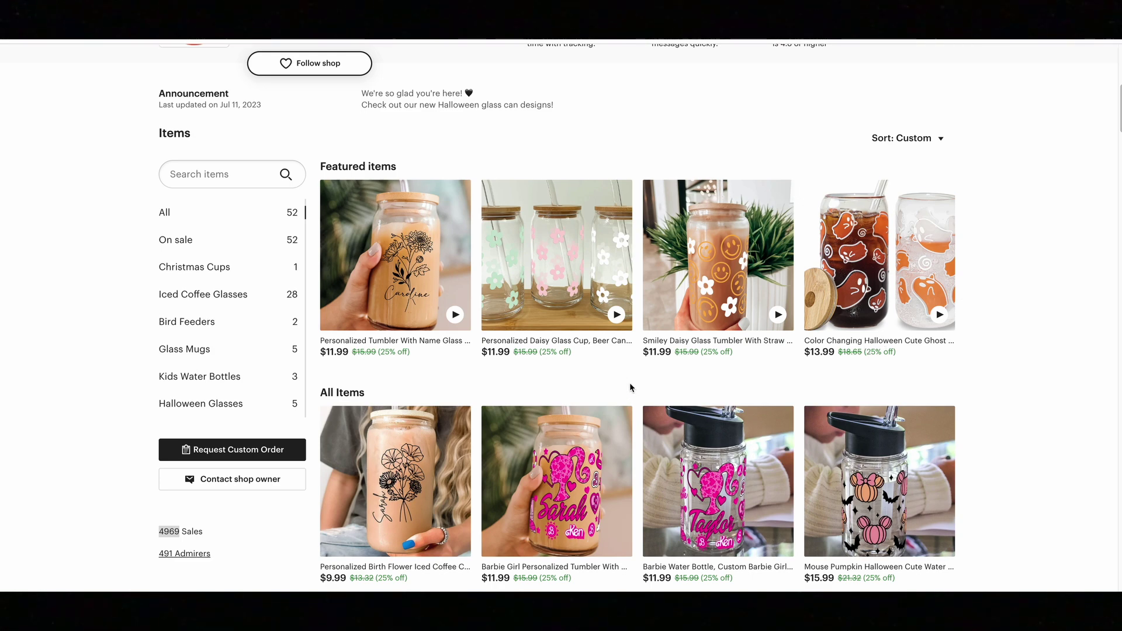
# Step: Review the SipSipHoorayDesign shop header, item categories and featured items
pyautogui.scroll(-3, 629, 386)
pyautogui.scroll(8, 629, 386)
pyautogui.scroll(-4, 629, 386)
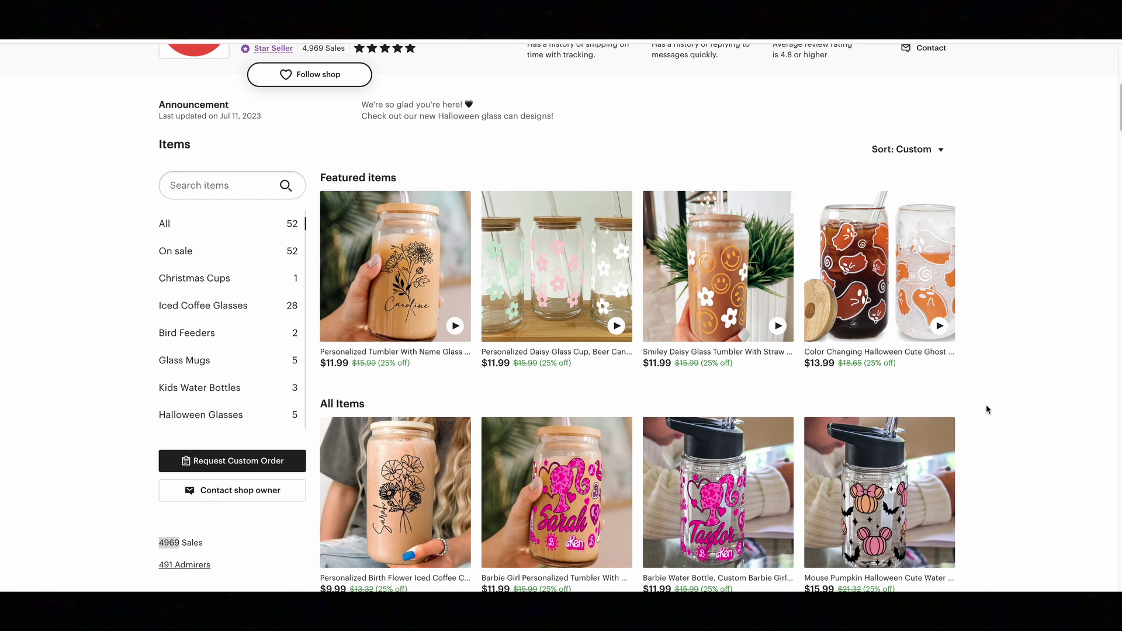
pyautogui.scroll(-1, 987, 409)
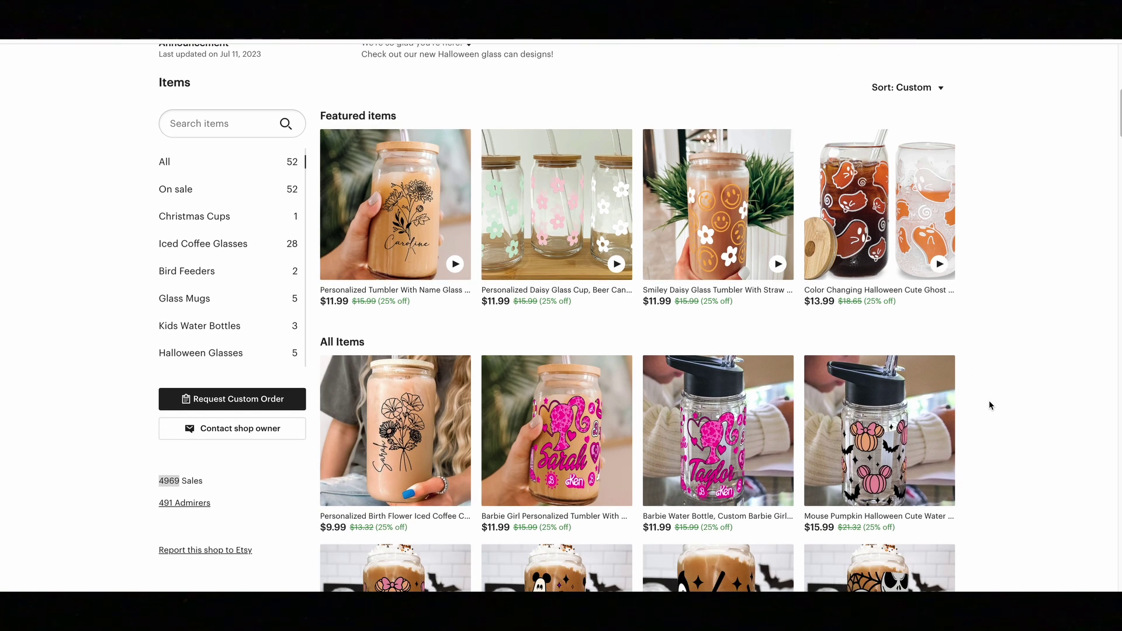
pyautogui.scroll(5, 989, 403)
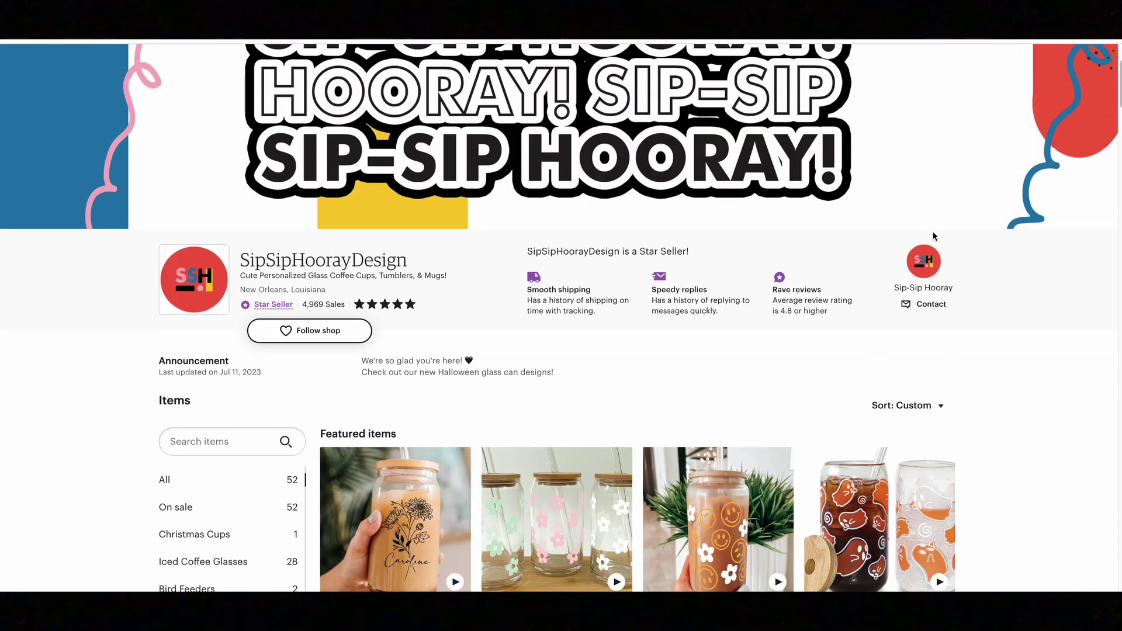
pyautogui.scroll(-2, 981, 413)
# Step: Look through the first page of Christmas and Halloween shirt listings in the T-shirt shop
pyautogui.scroll(-3, 982, 417)
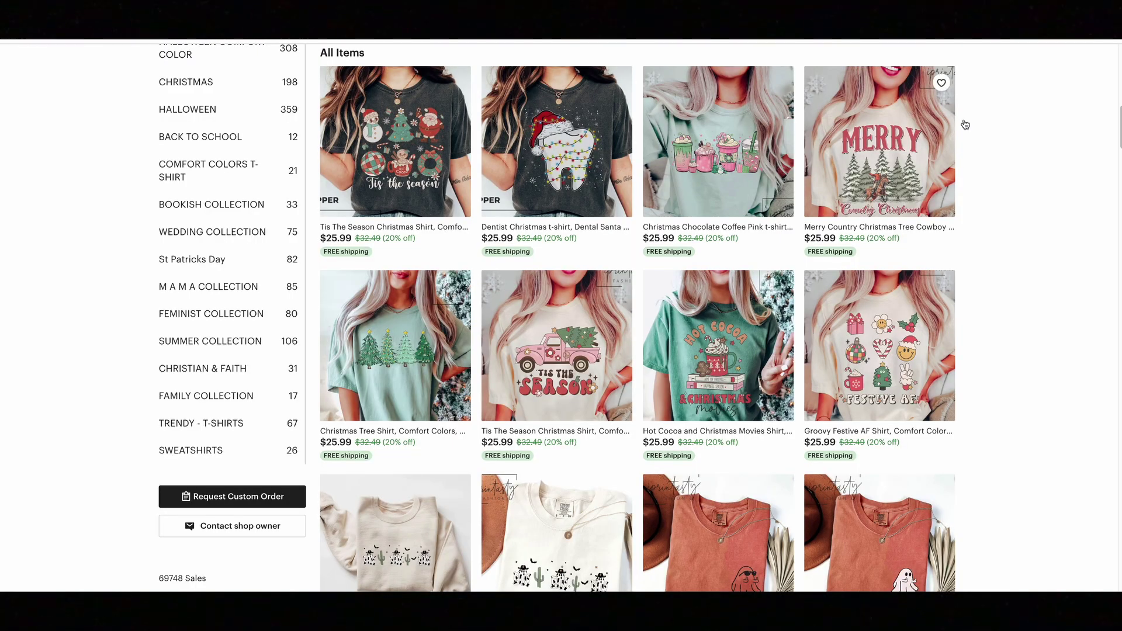
pyautogui.scroll(3, 1013, 184)
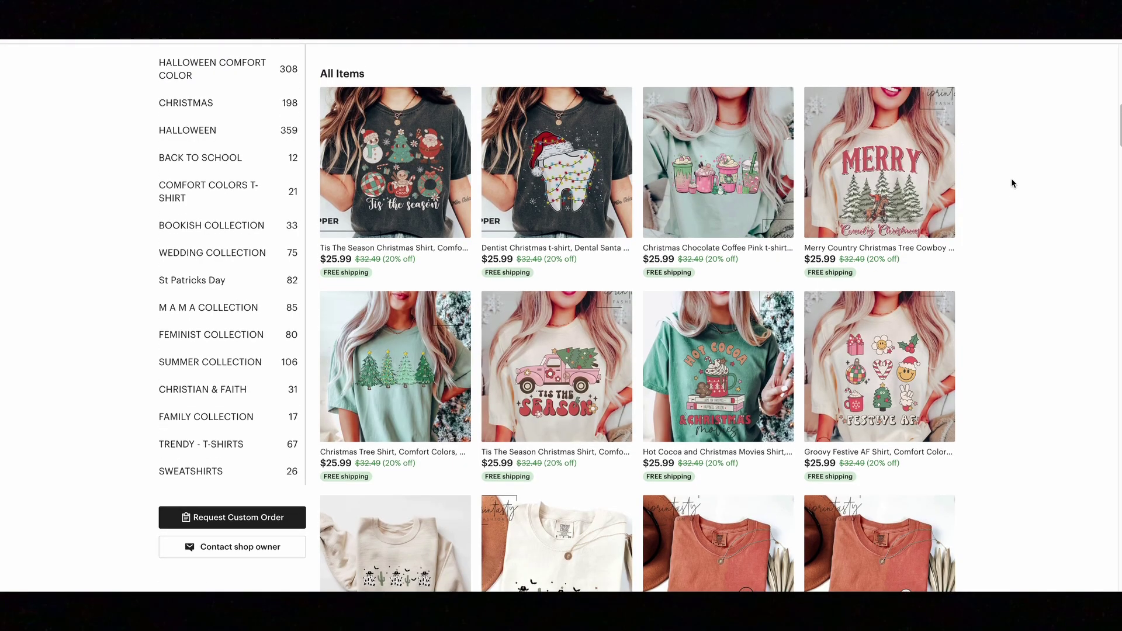
pyautogui.scroll(-1, 1012, 183)
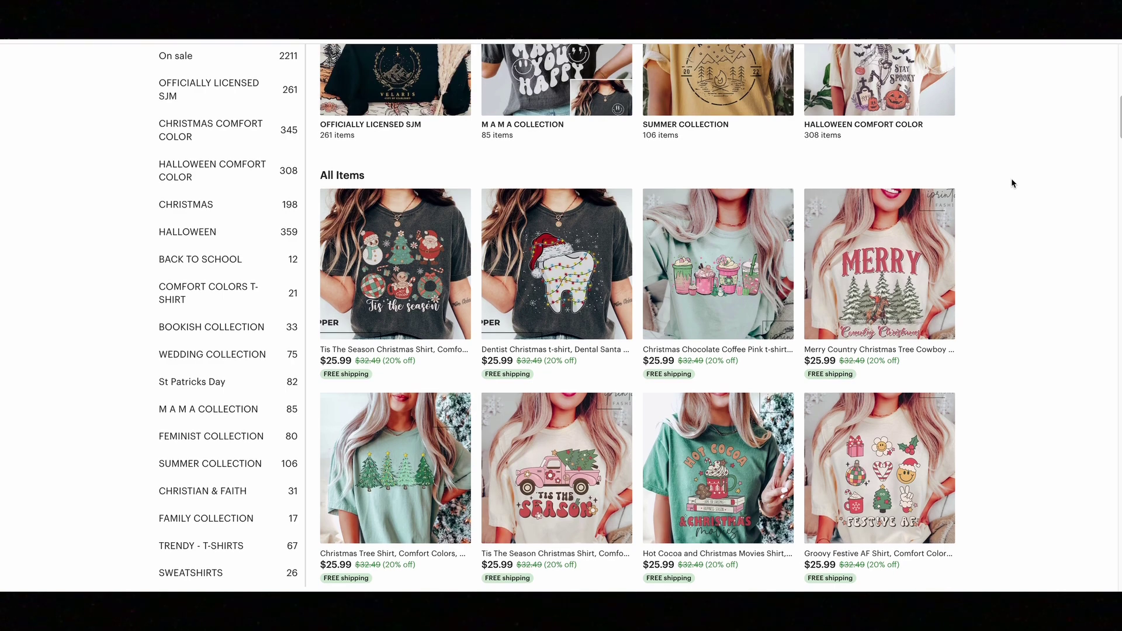
pyautogui.scroll(-2, 1013, 183)
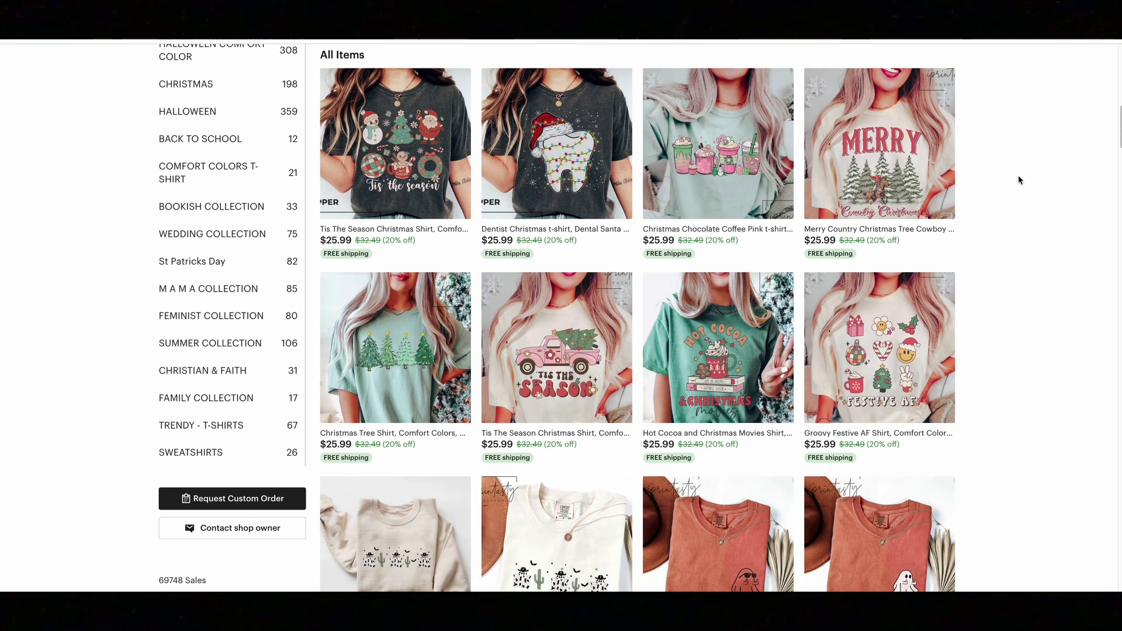
pyautogui.scroll(-8, 997, 232)
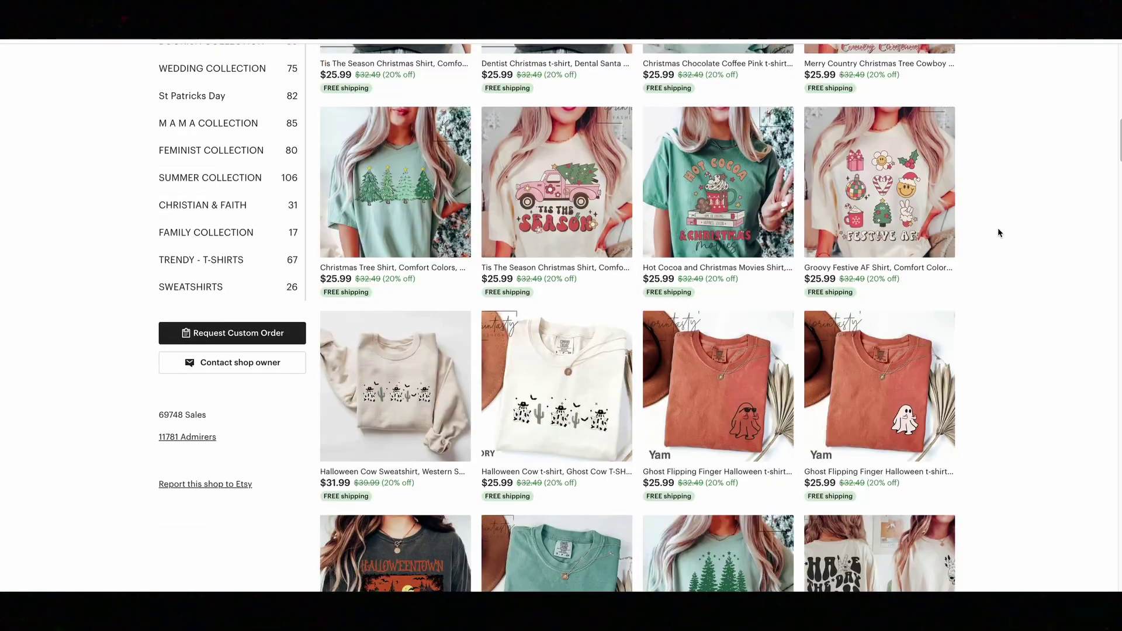
pyautogui.scroll(-8, 998, 232)
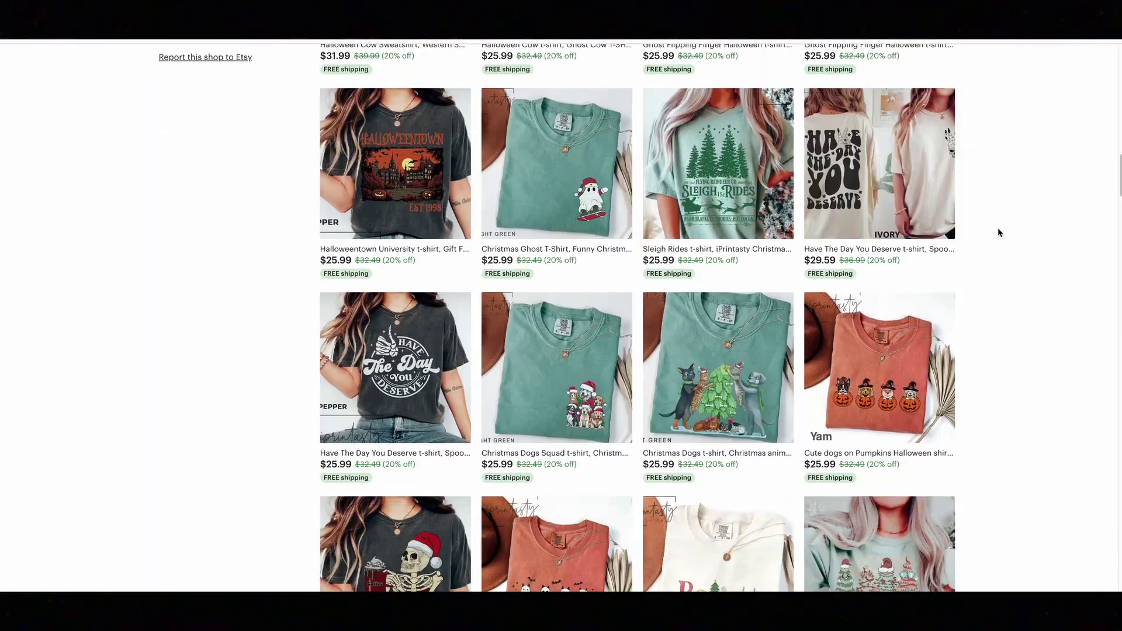
pyautogui.scroll(-7, 998, 233)
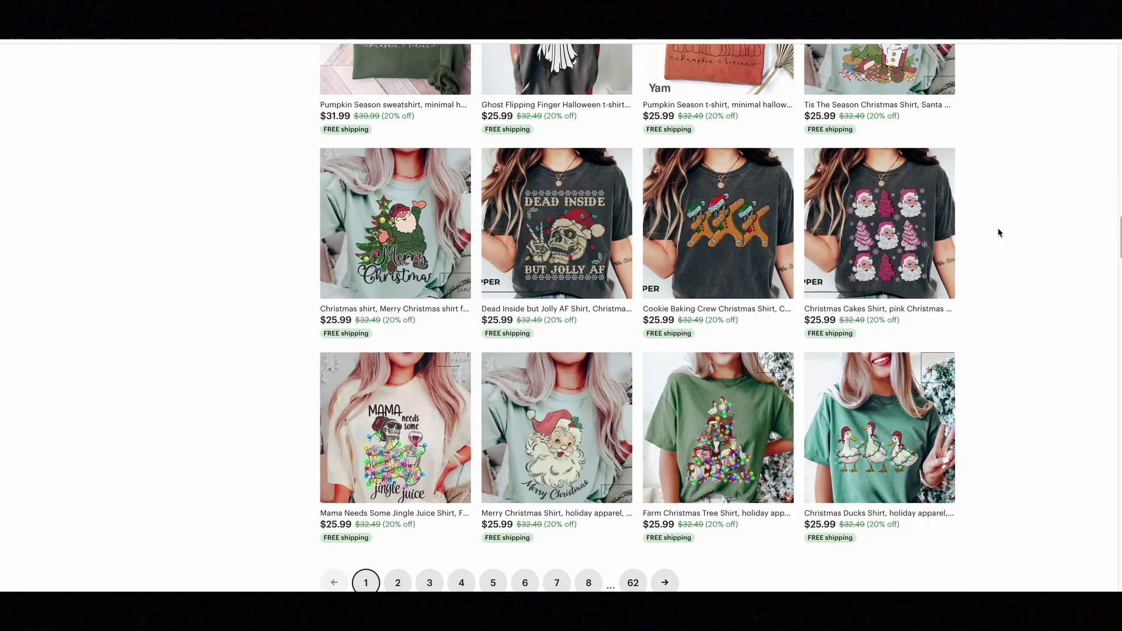
pyautogui.scroll(-2, 997, 232)
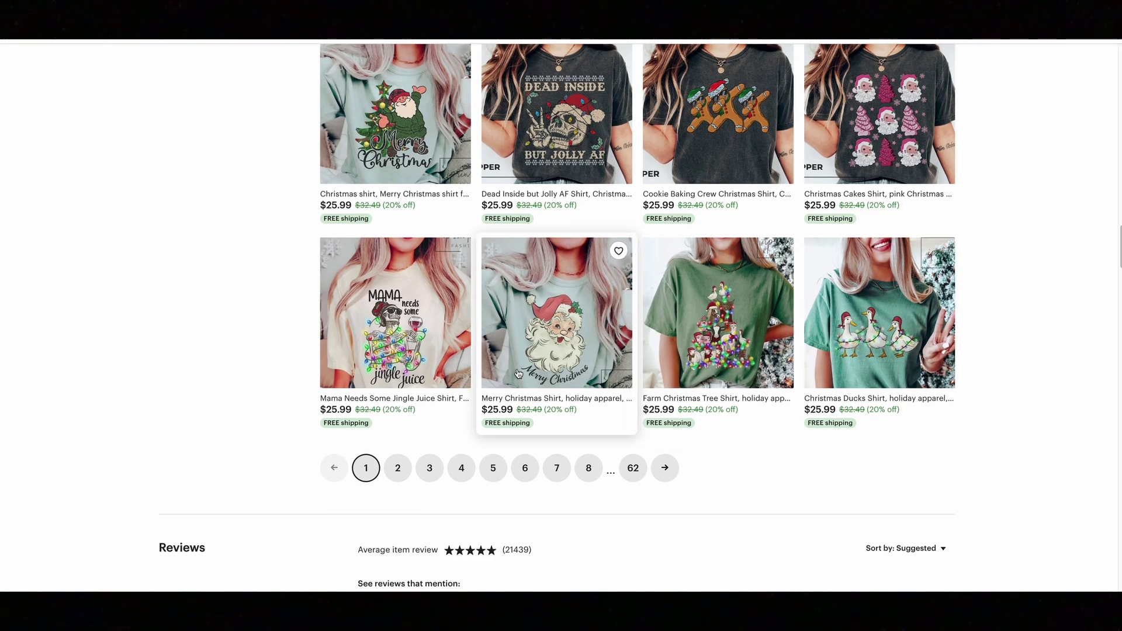
# Step: Go back over the T-shirt shop's listings, featured collections and category list
pyautogui.scroll(7, 517, 374)
pyautogui.scroll(8, 518, 374)
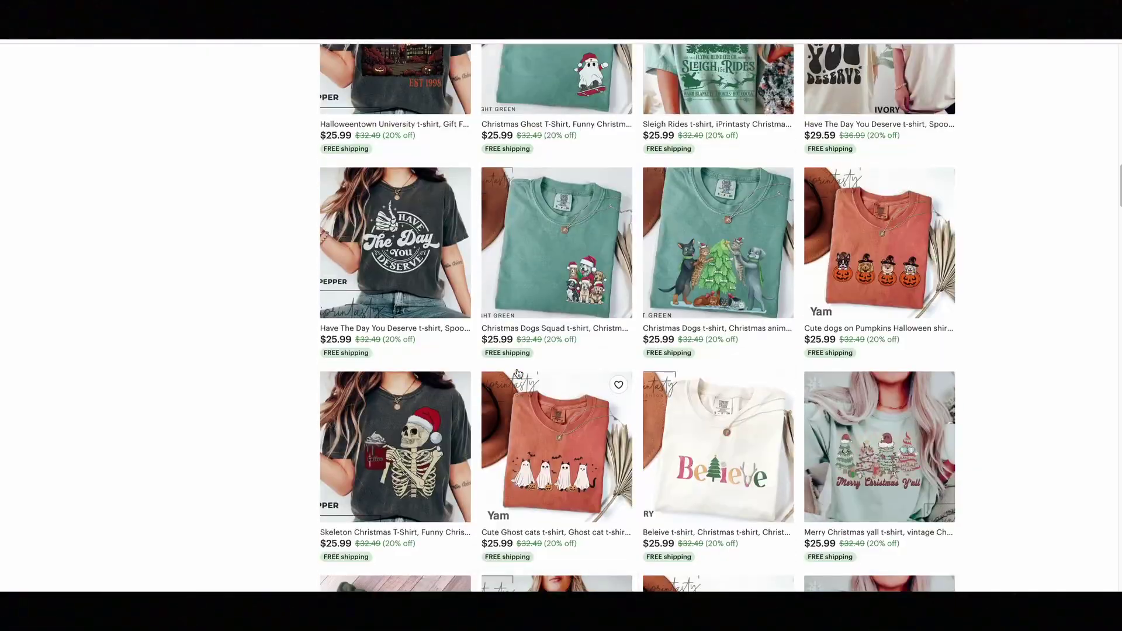
pyautogui.scroll(8, 517, 374)
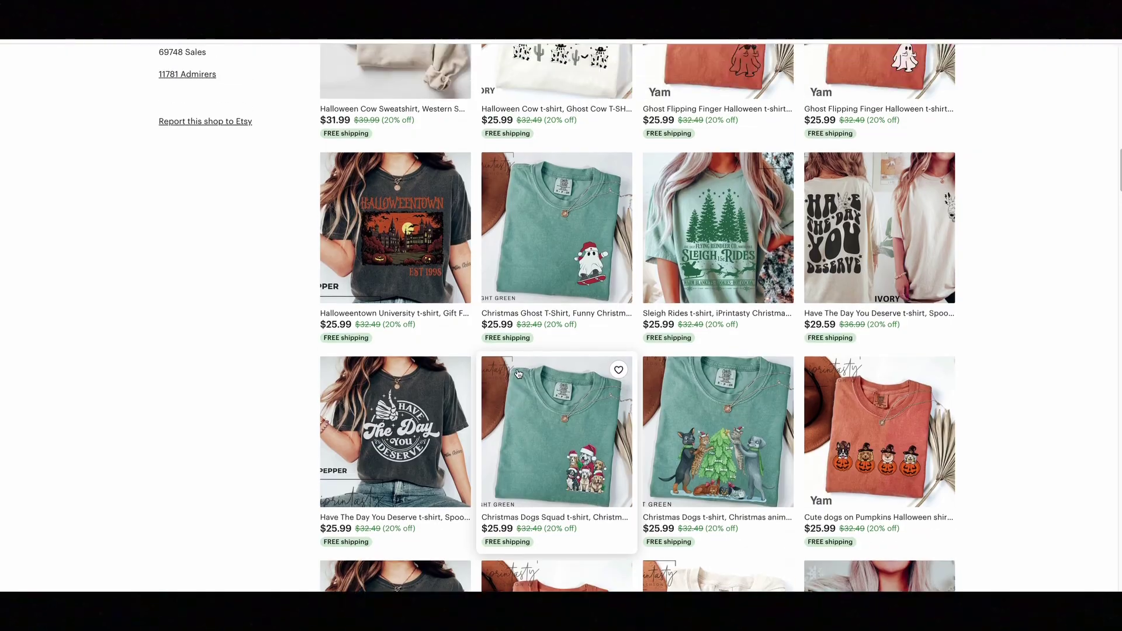
pyautogui.scroll(4, 517, 373)
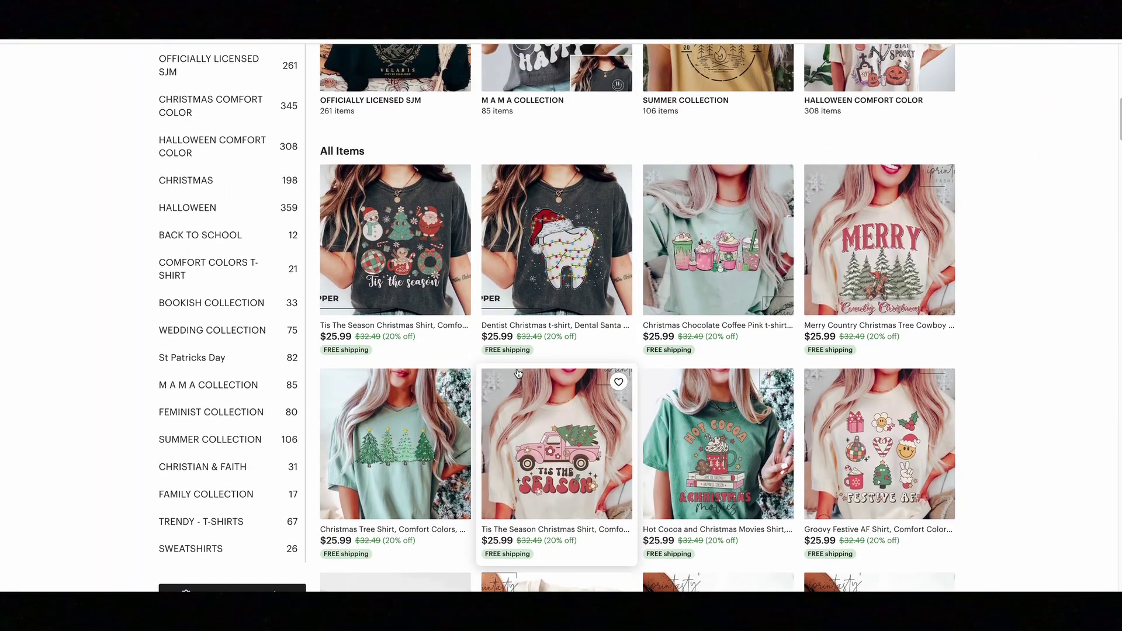
pyautogui.scroll(1, 526, 370)
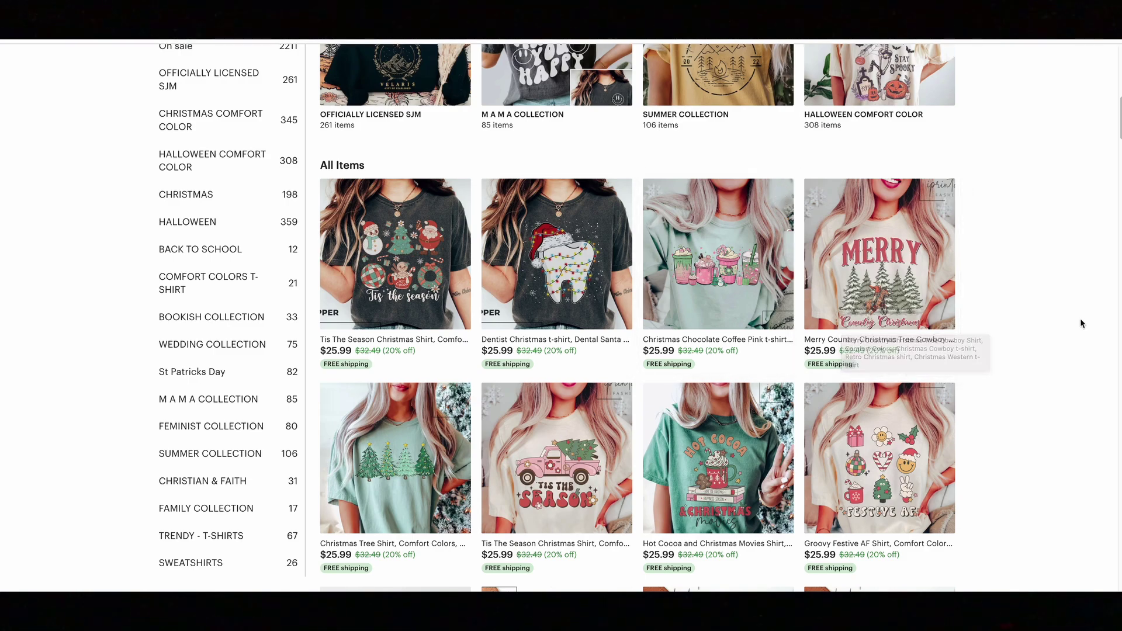
pyautogui.scroll(7, 975, 339)
pyautogui.scroll(-11, 976, 338)
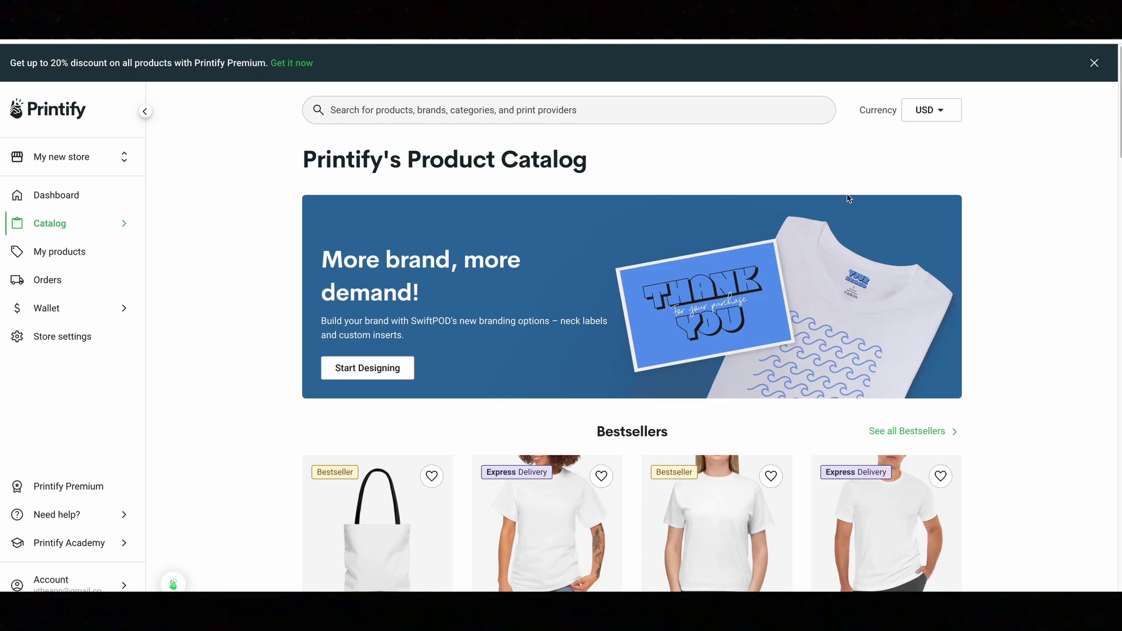
# Step: Open the Unisex Ultra Cotton Tee by Gildan from the bestsellers in Printify's product catalog
pyautogui.scroll(-2, 854, 182)
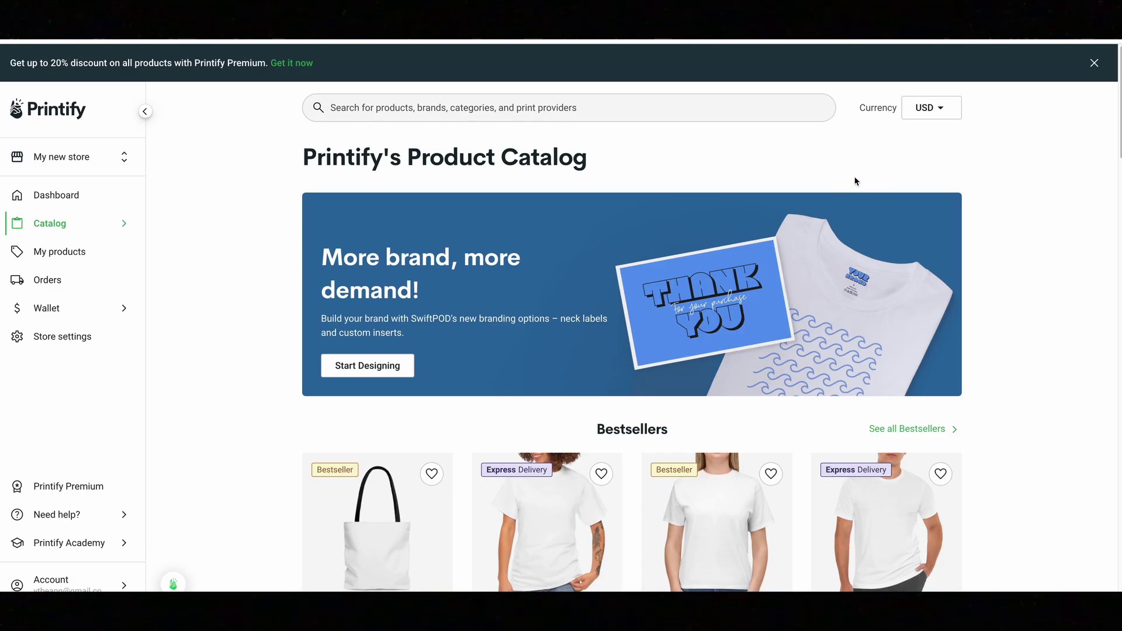
pyautogui.scroll(-2, 854, 179)
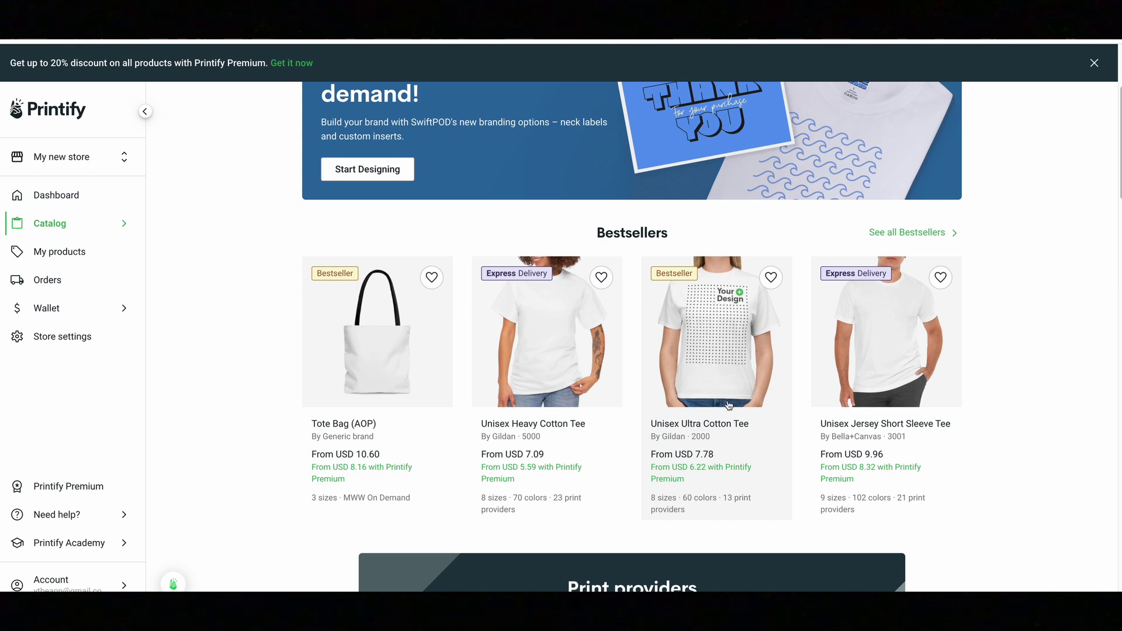
pyautogui.click(715, 353)
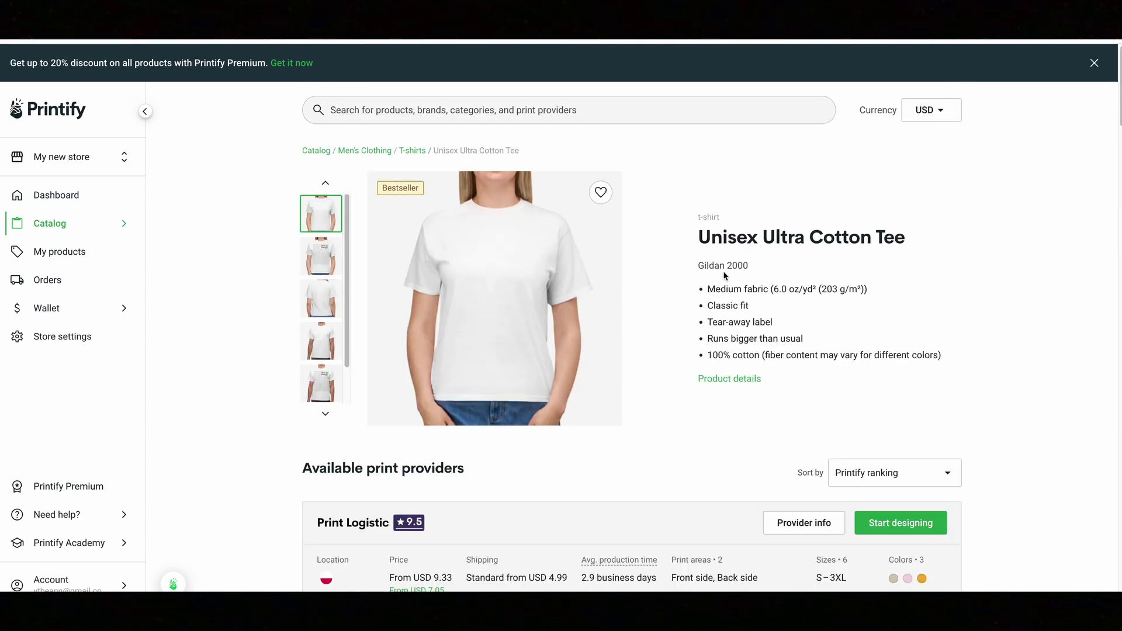
# Step: Examine the tee's product details and compare the prices, shipping and production times of its available print providers
pyautogui.scroll(-3, 684, 321)
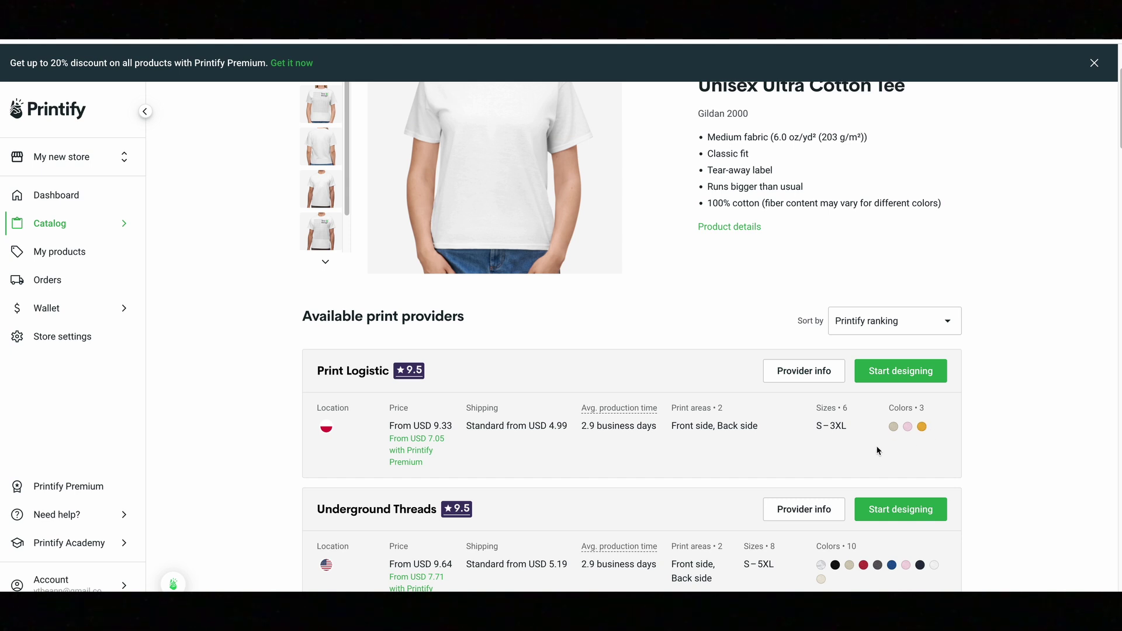
pyautogui.scroll(-1, 875, 445)
pyautogui.scroll(2, 691, 385)
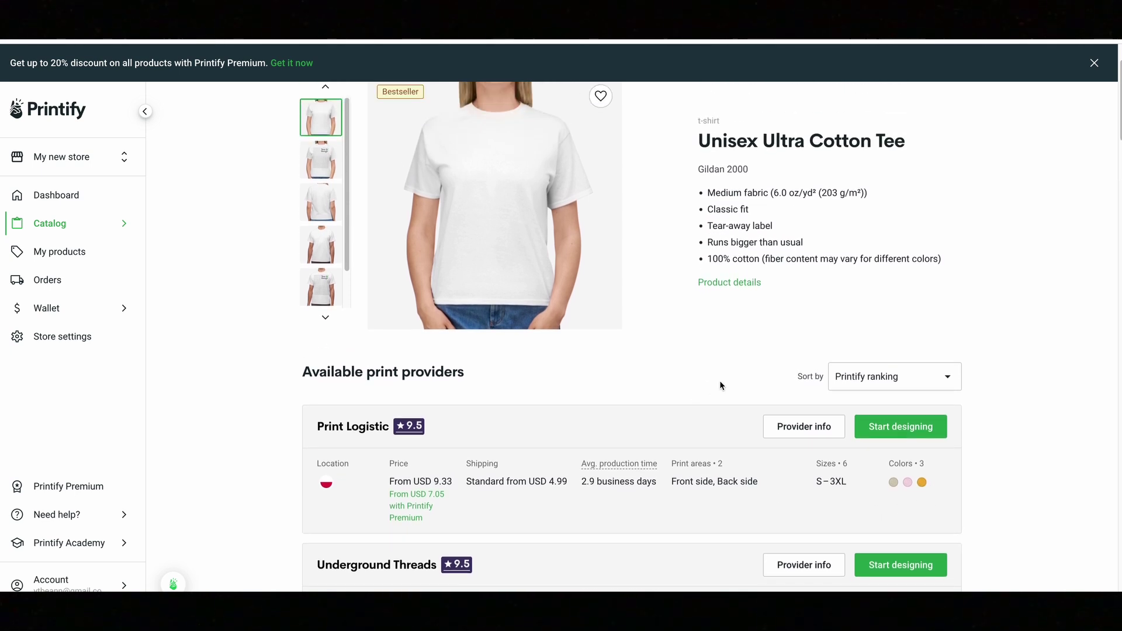
pyautogui.scroll(-2, 711, 380)
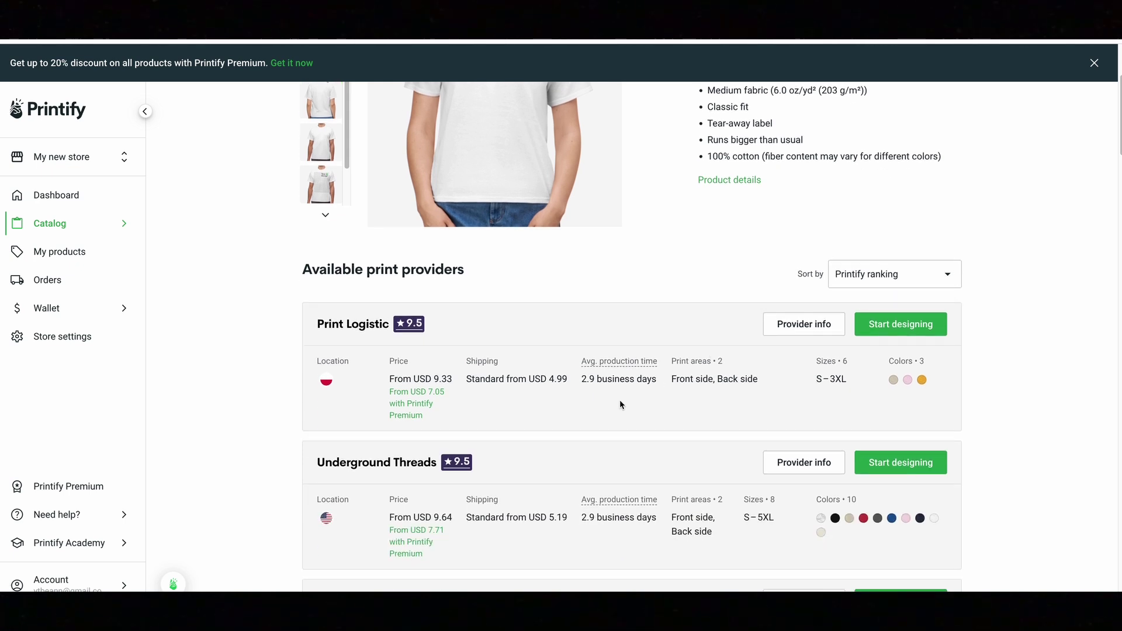
# Step: Compare the average production times and locations of the tee's print providers, from Print Logistic down to Textildruck Europa
pyautogui.scroll(-1, 601, 403)
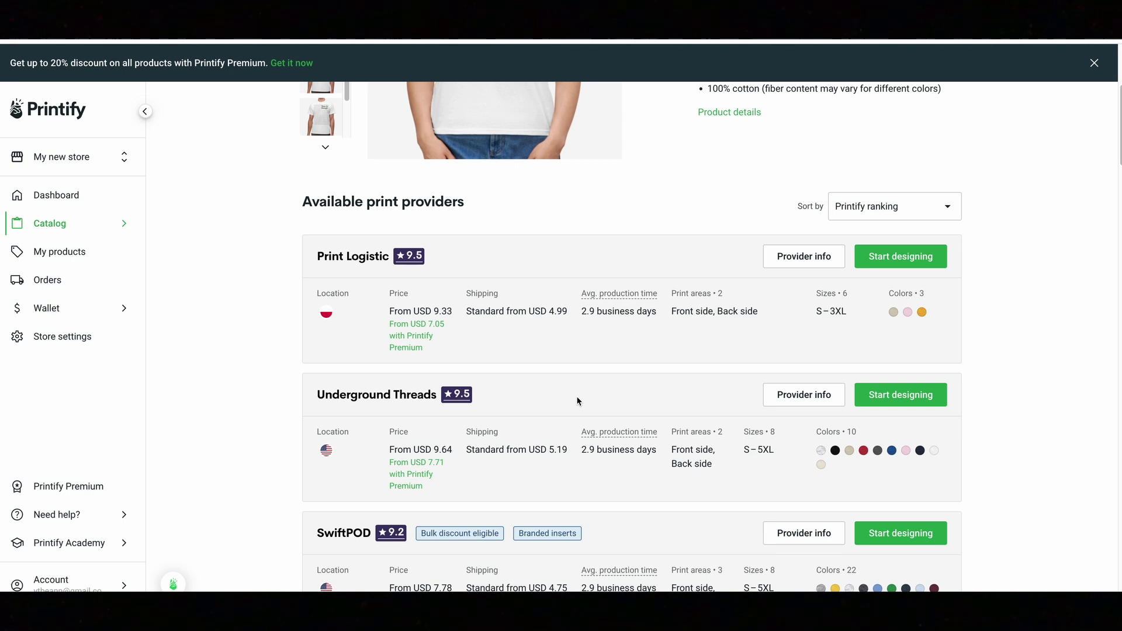
pyautogui.scroll(-2, 561, 401)
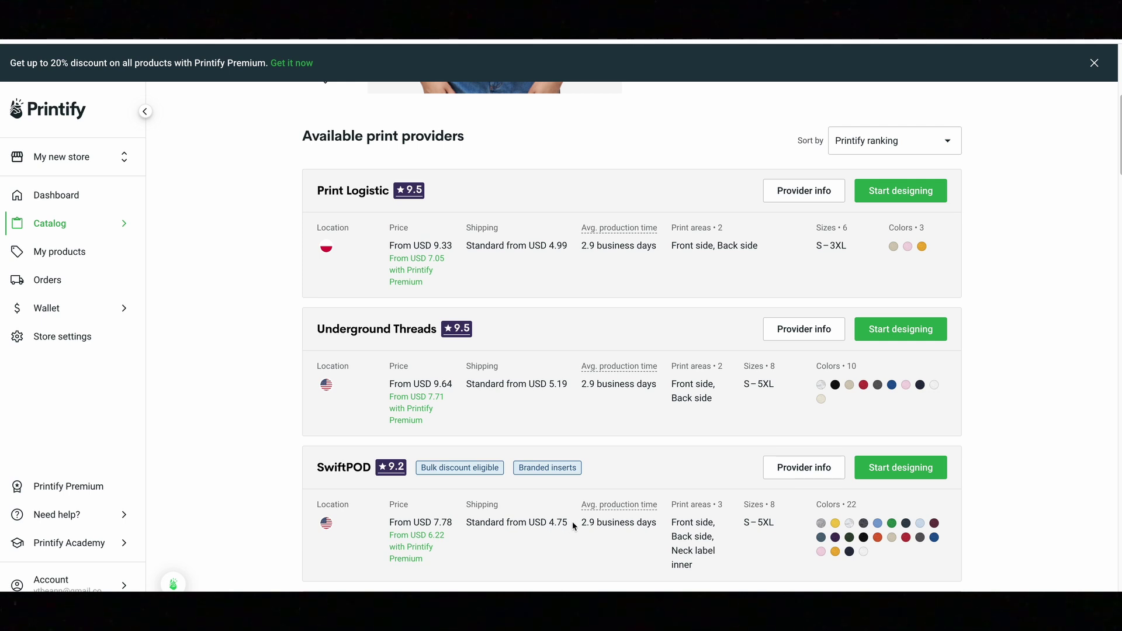
pyautogui.moveTo(582, 523); pyautogui.dragTo(655, 525)
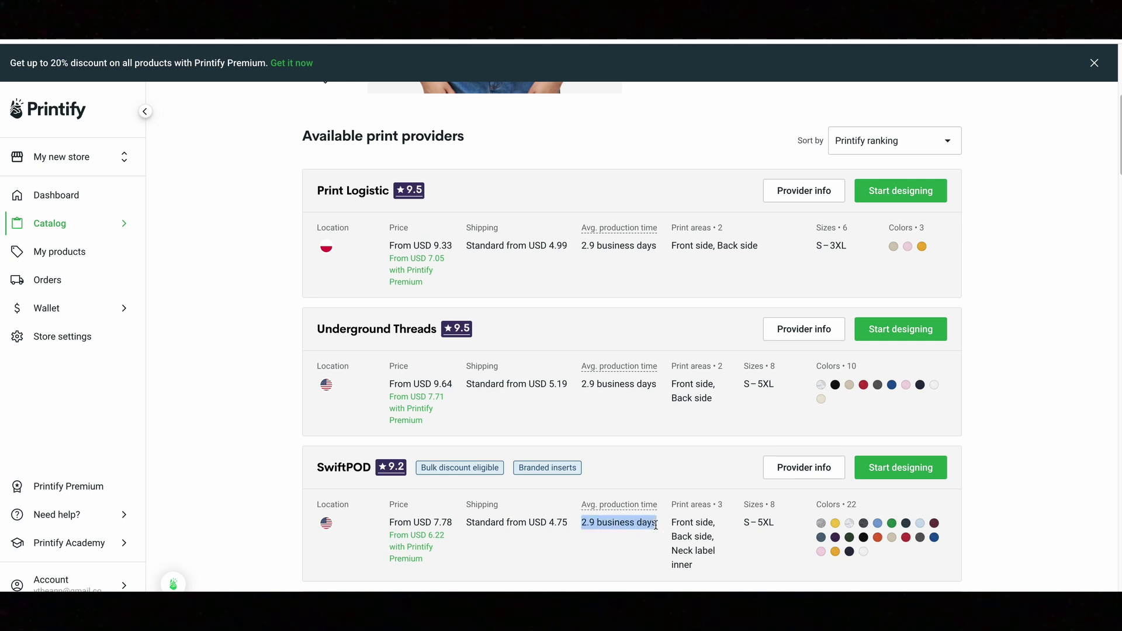
pyautogui.click(620, 301)
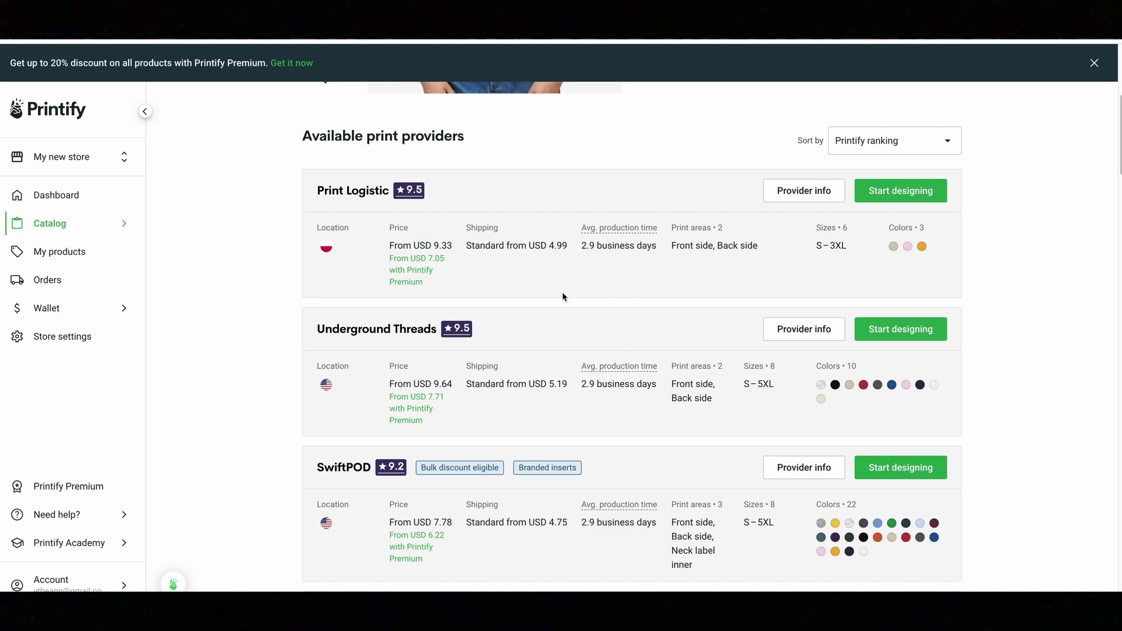
pyautogui.moveTo(327, 252)
pyautogui.moveTo(325, 390)
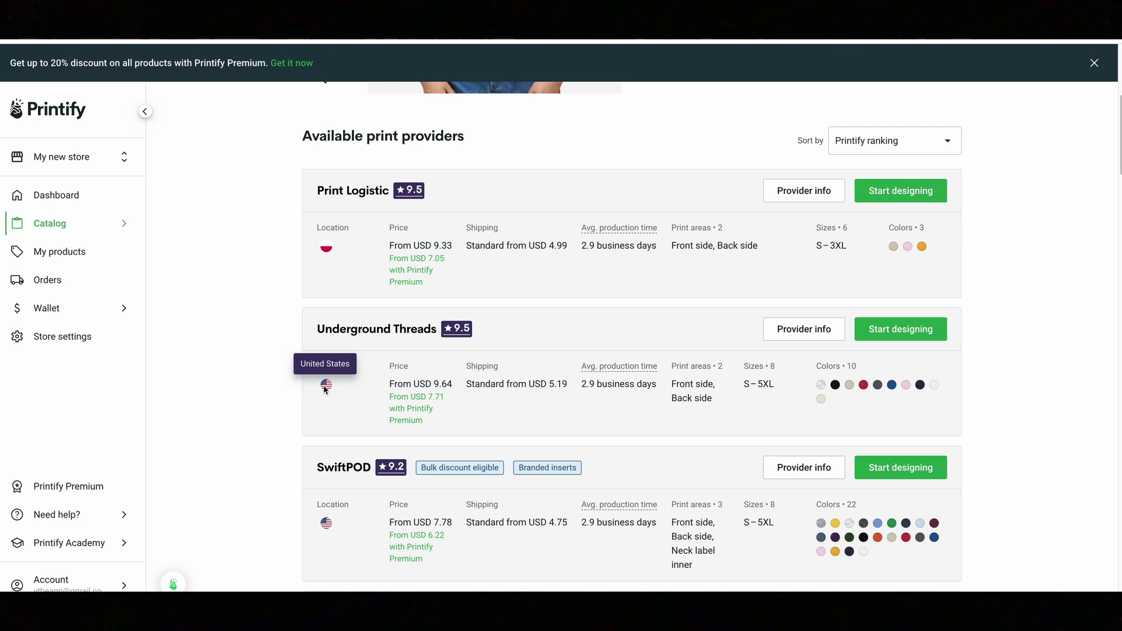
pyautogui.scroll(-1, 576, 314)
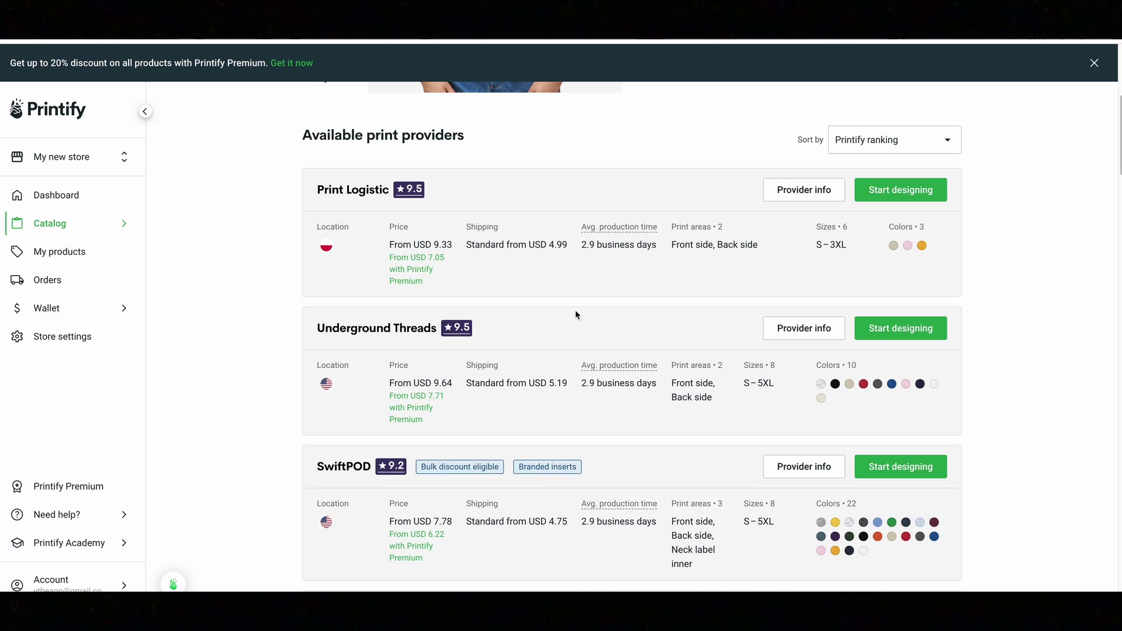
pyautogui.scroll(-3, 576, 314)
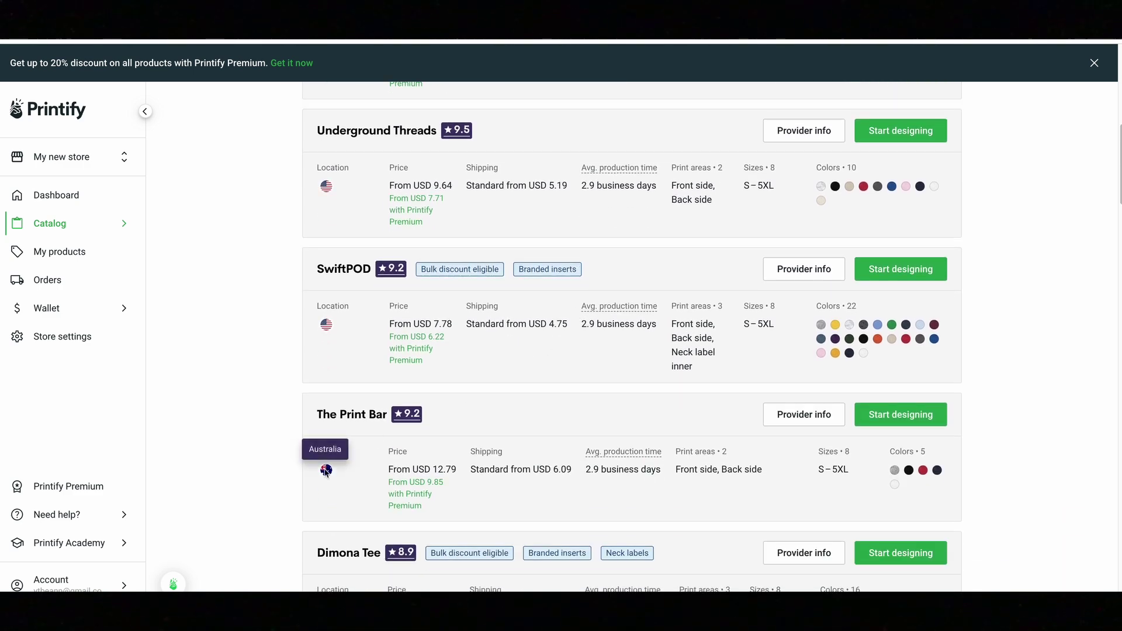
pyautogui.scroll(-6, 325, 471)
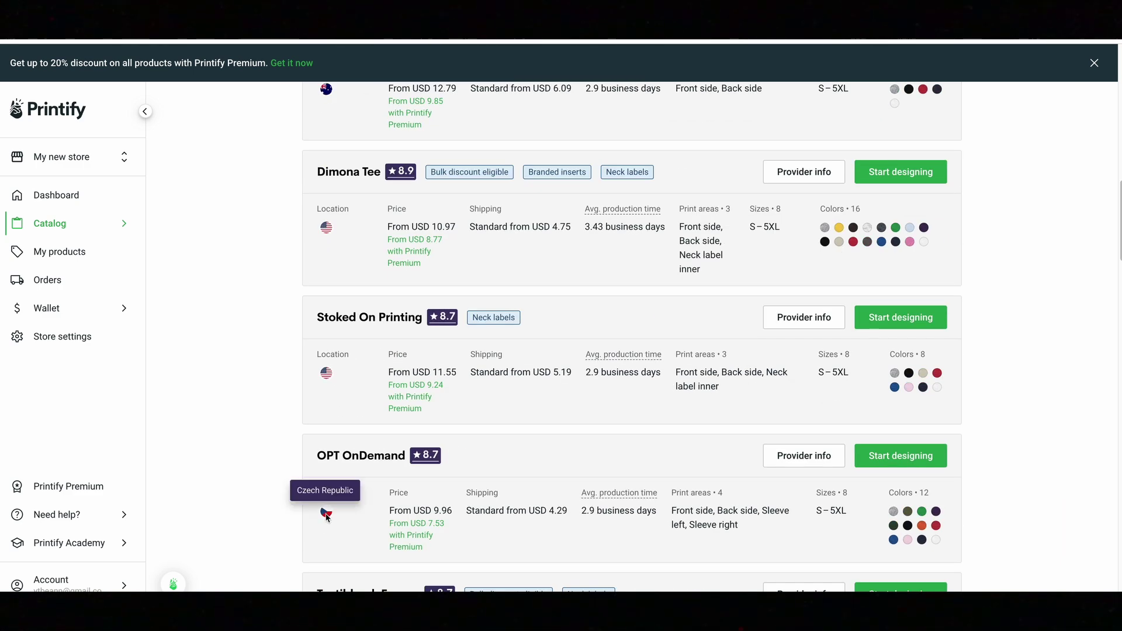
pyautogui.scroll(-3, 345, 514)
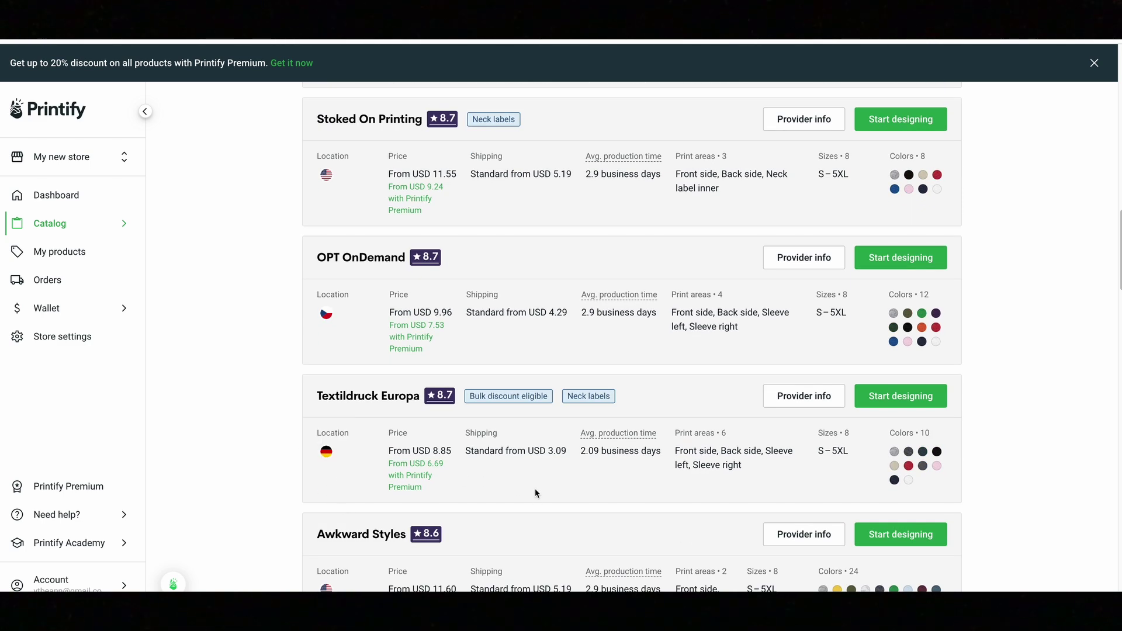
# Step: Compare the available sizes and print areas of the Underground Threads and SwiftPOD offers for the tee
pyautogui.scroll(6, 535, 493)
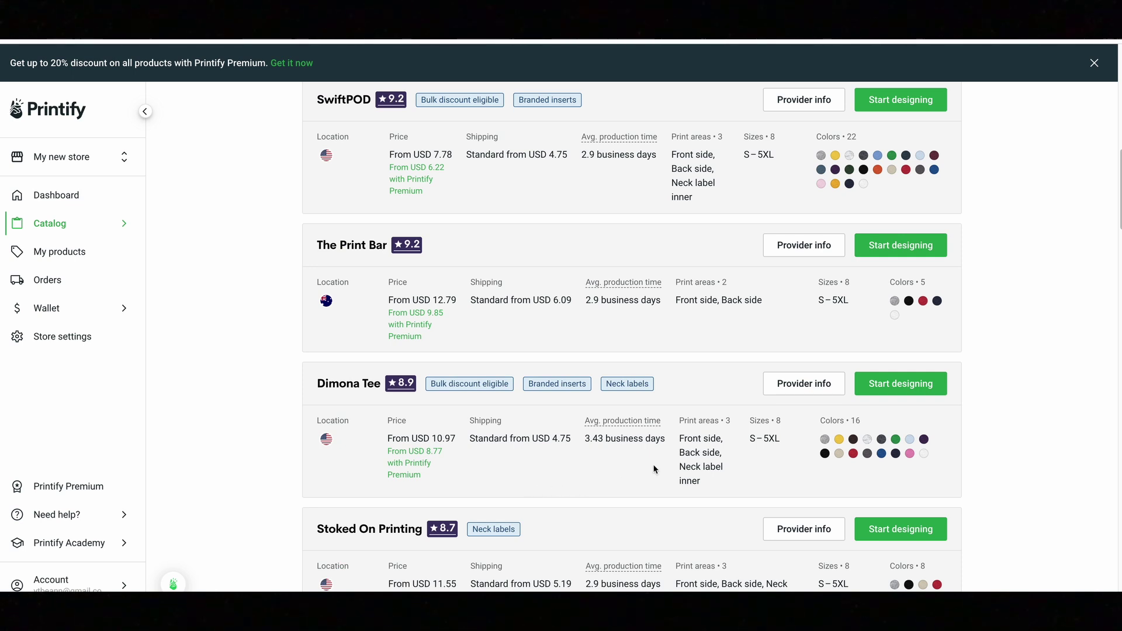
pyautogui.scroll(2, 644, 476)
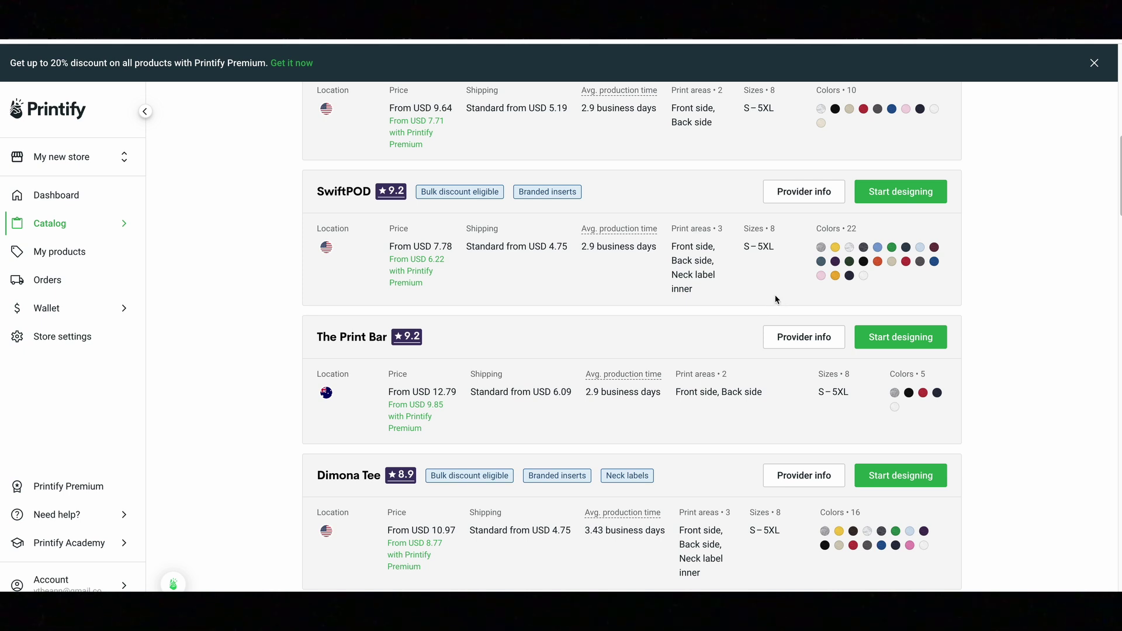
pyautogui.scroll(1, 775, 304)
pyautogui.moveTo(742, 294); pyautogui.dragTo(778, 298)
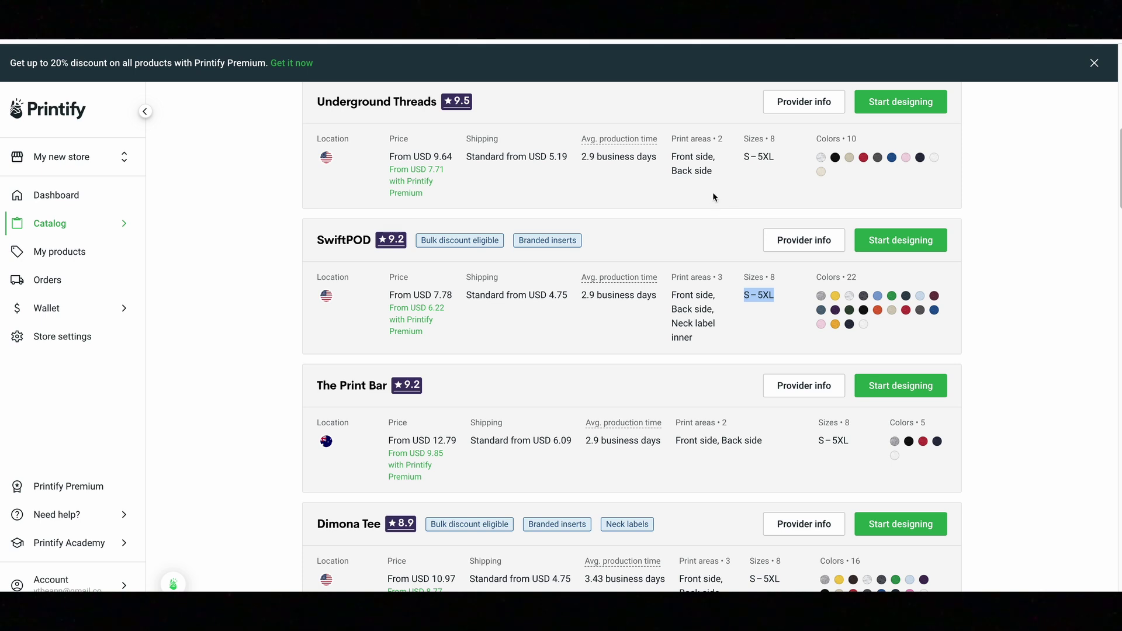
pyautogui.moveTo(674, 158); pyautogui.dragTo(713, 170)
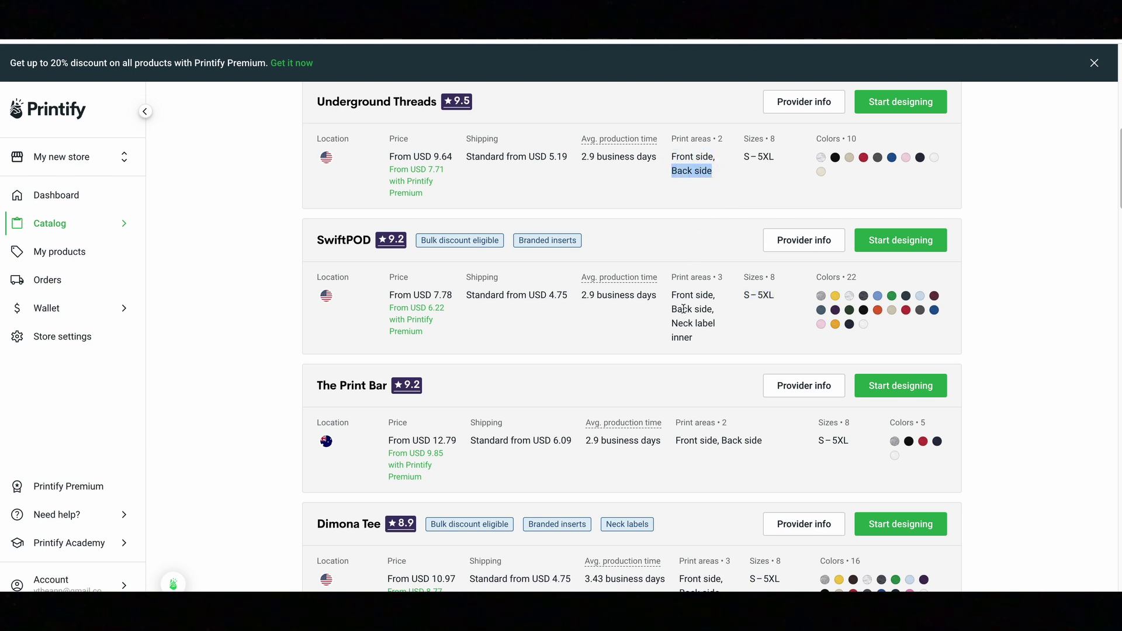
pyautogui.moveTo(671, 323); pyautogui.dragTo(694, 341)
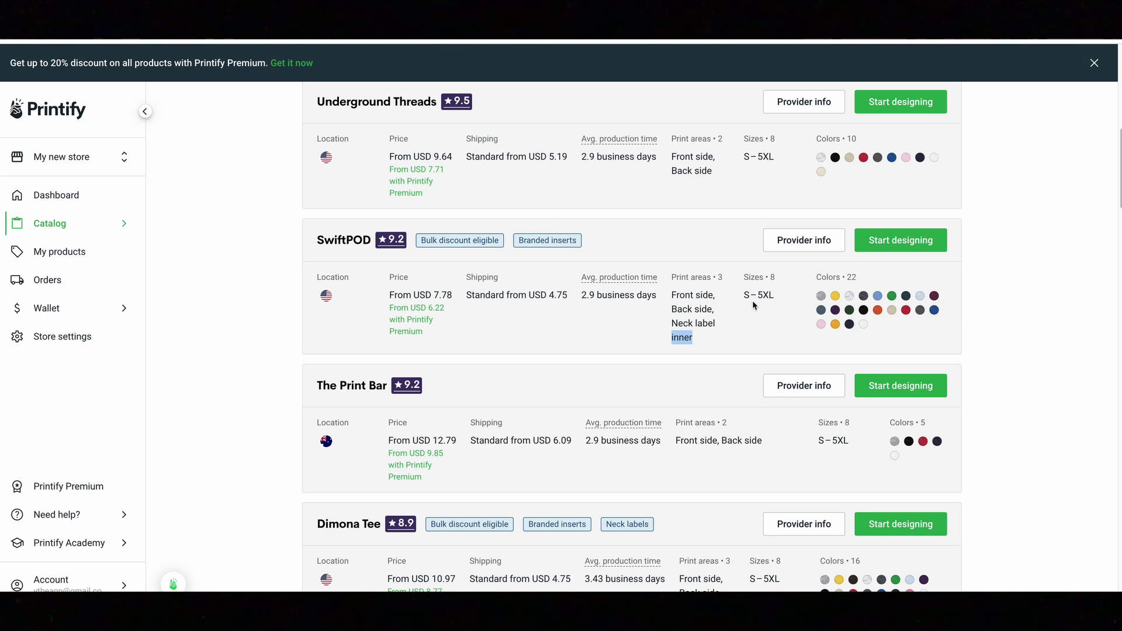
# Step: Go back over the tee's product description and the offers of its highest-ranked print providers
pyautogui.scroll(3, 752, 300)
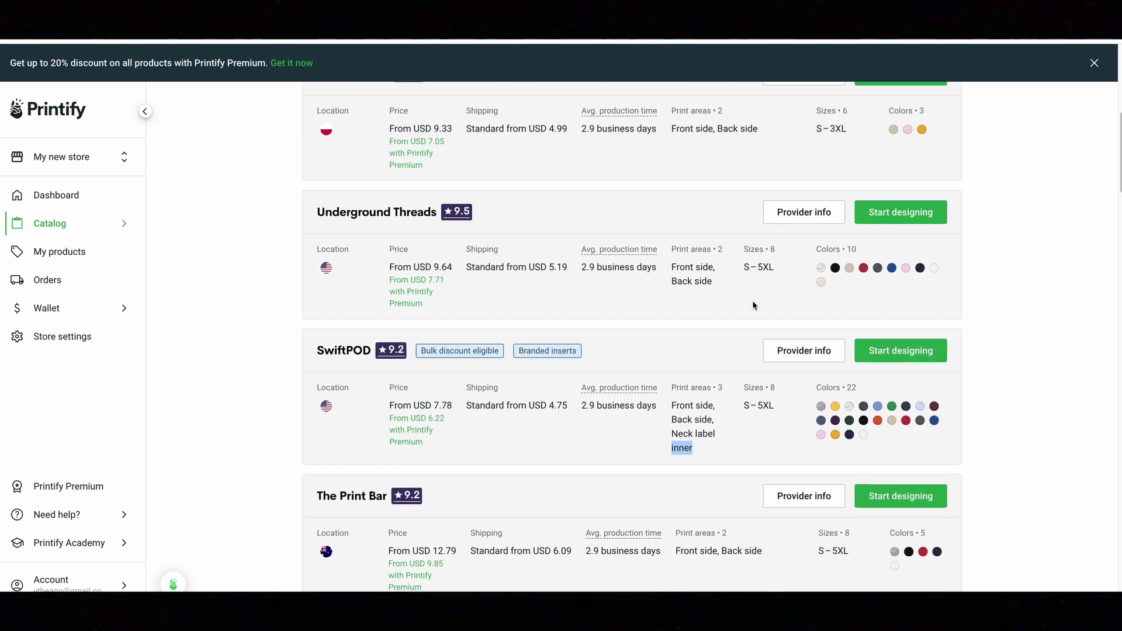
pyautogui.scroll(4, 752, 301)
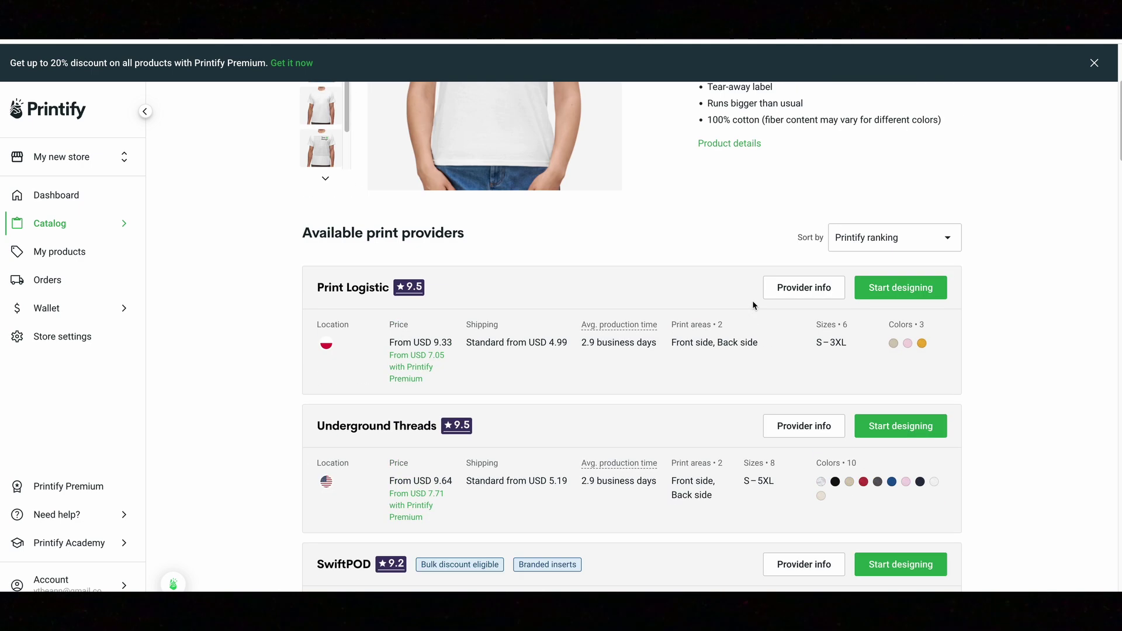
pyautogui.scroll(5, 726, 300)
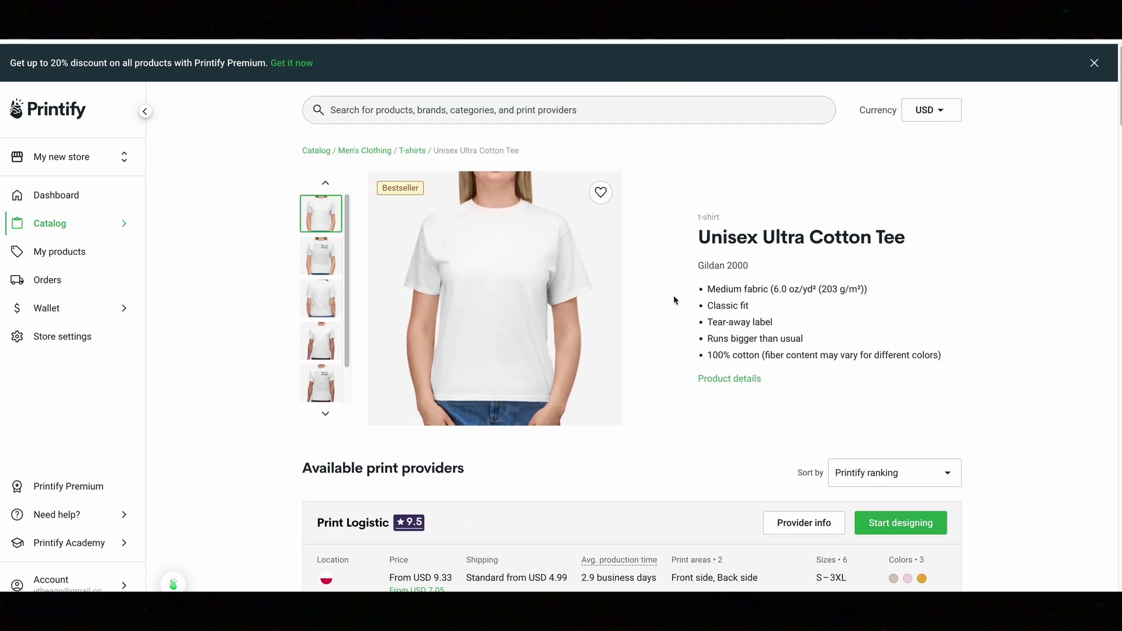
pyautogui.scroll(-4, 580, 393)
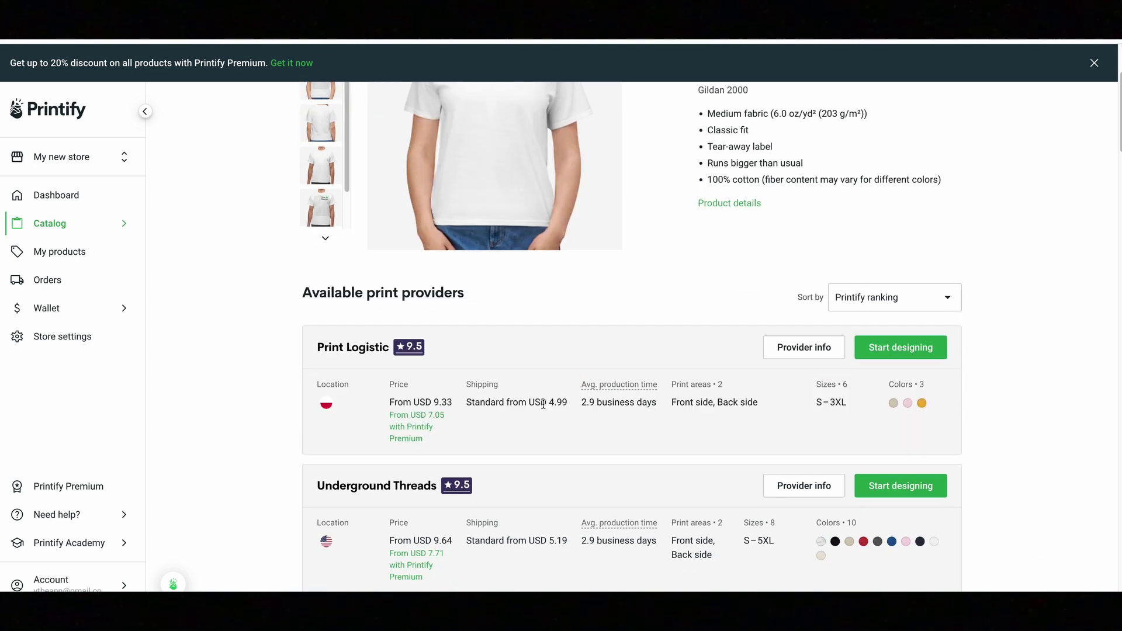
pyautogui.scroll(-3, 453, 448)
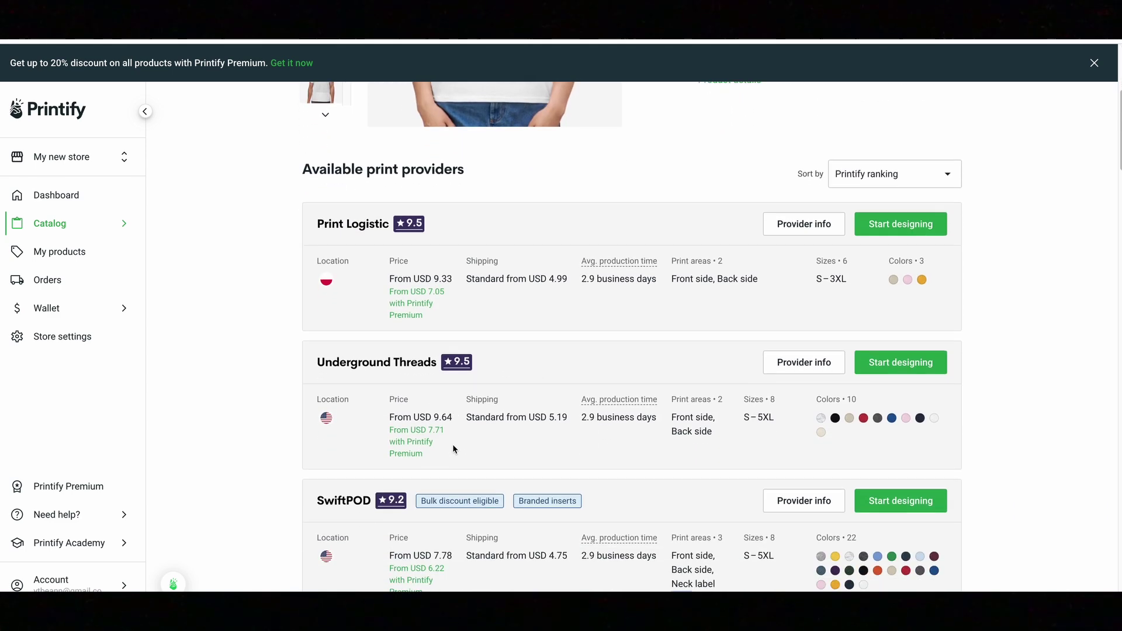
pyautogui.scroll(-2, 454, 549)
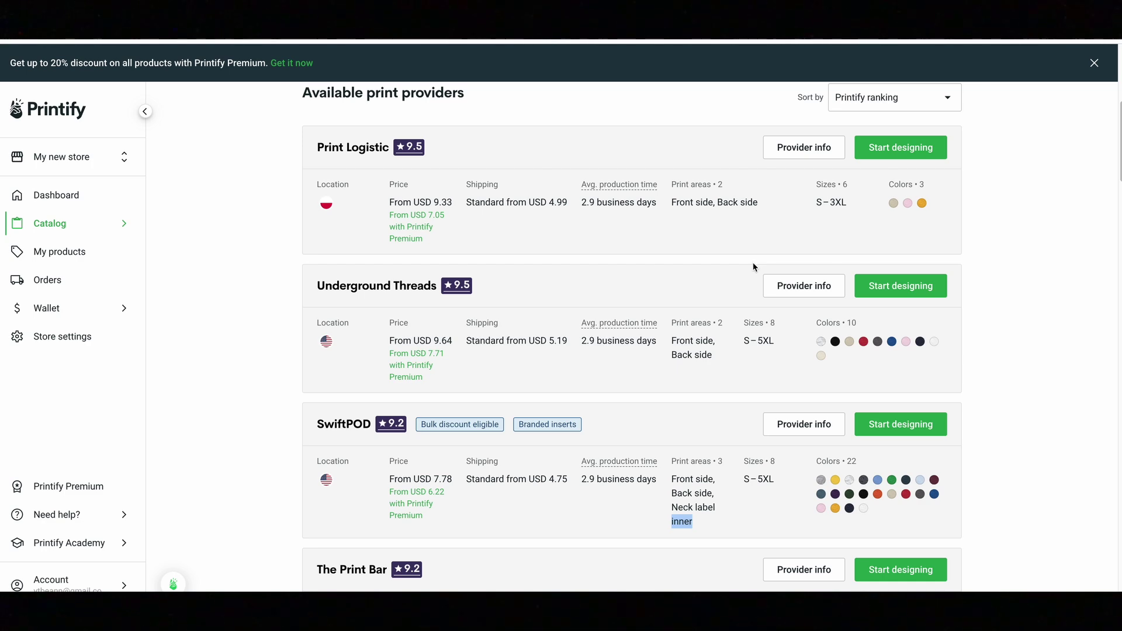
pyautogui.scroll(5, 753, 267)
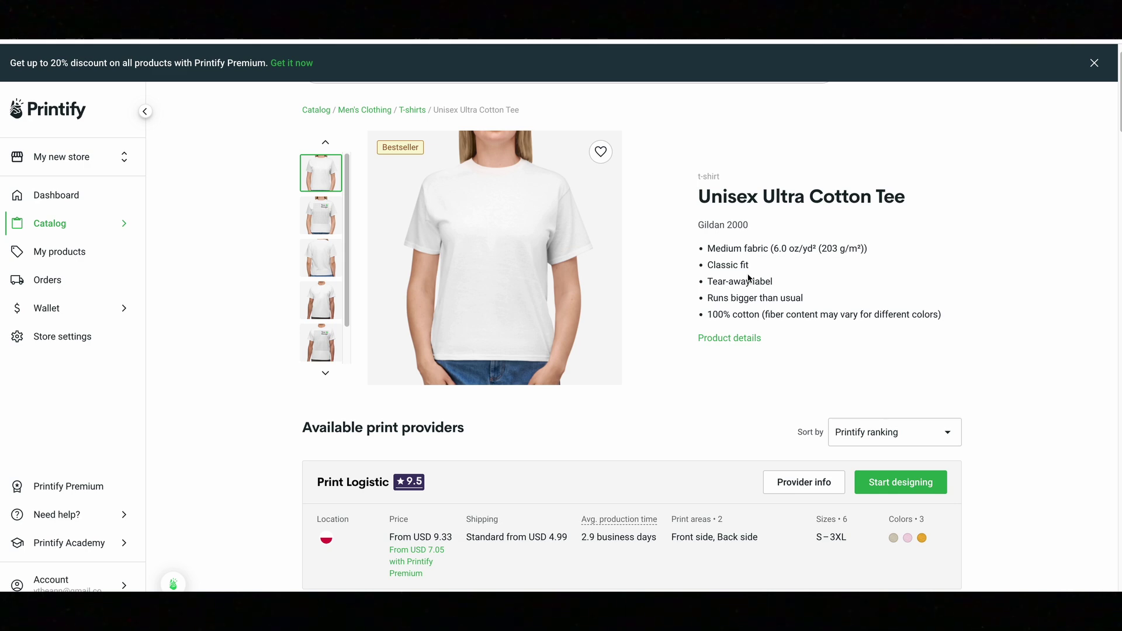
pyautogui.scroll(-2, 868, 306)
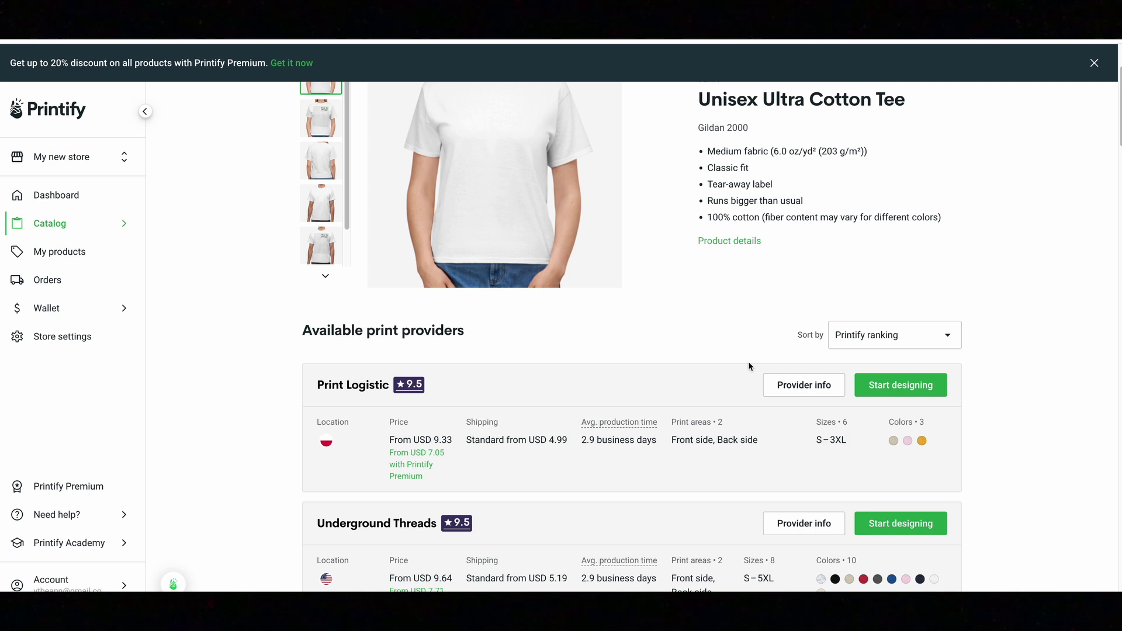
pyautogui.scroll(2, 751, 366)
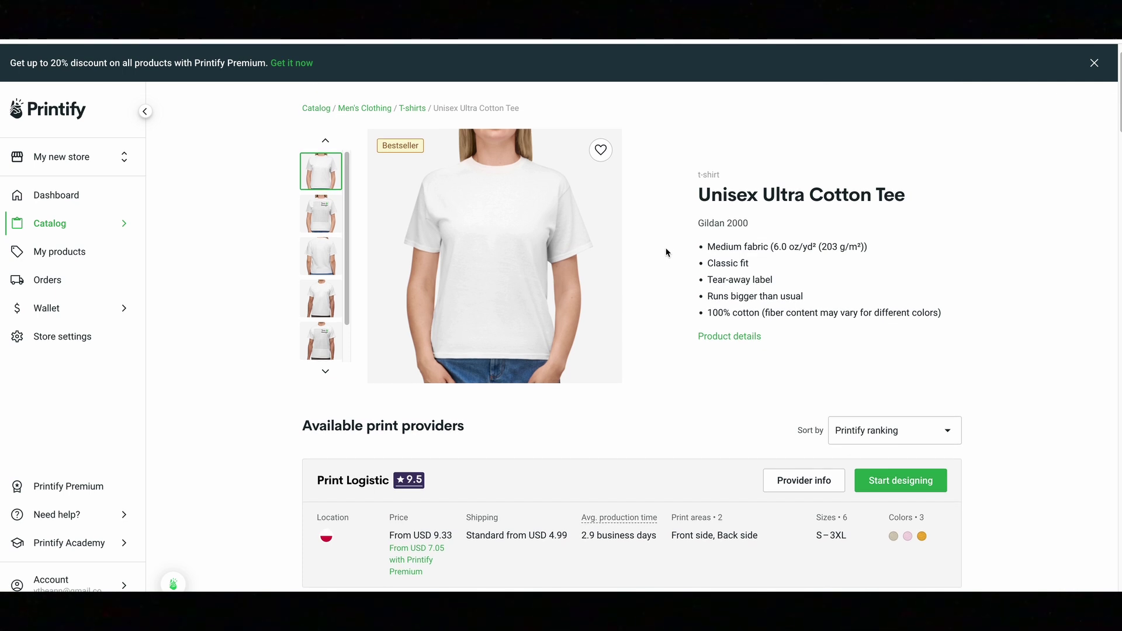
pyautogui.scroll(1, 666, 252)
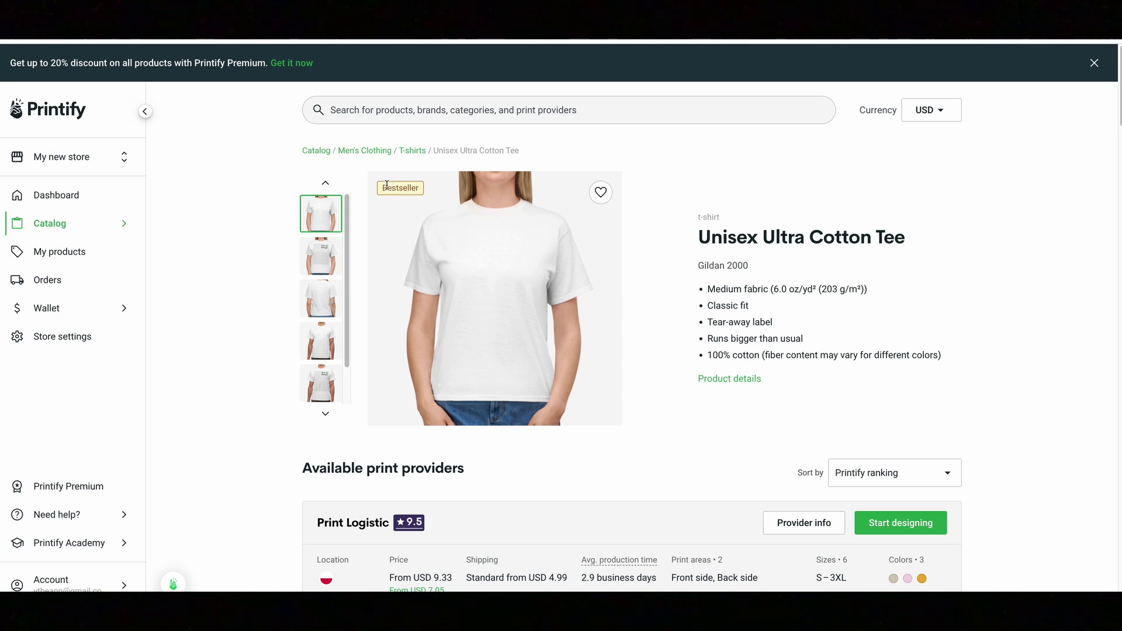
# Step: Go from the dashboard to the catalog's featured products and open the Unisex Ultra Cotton Tee by Gildan from the bestsellers
pyautogui.click(80, 195)
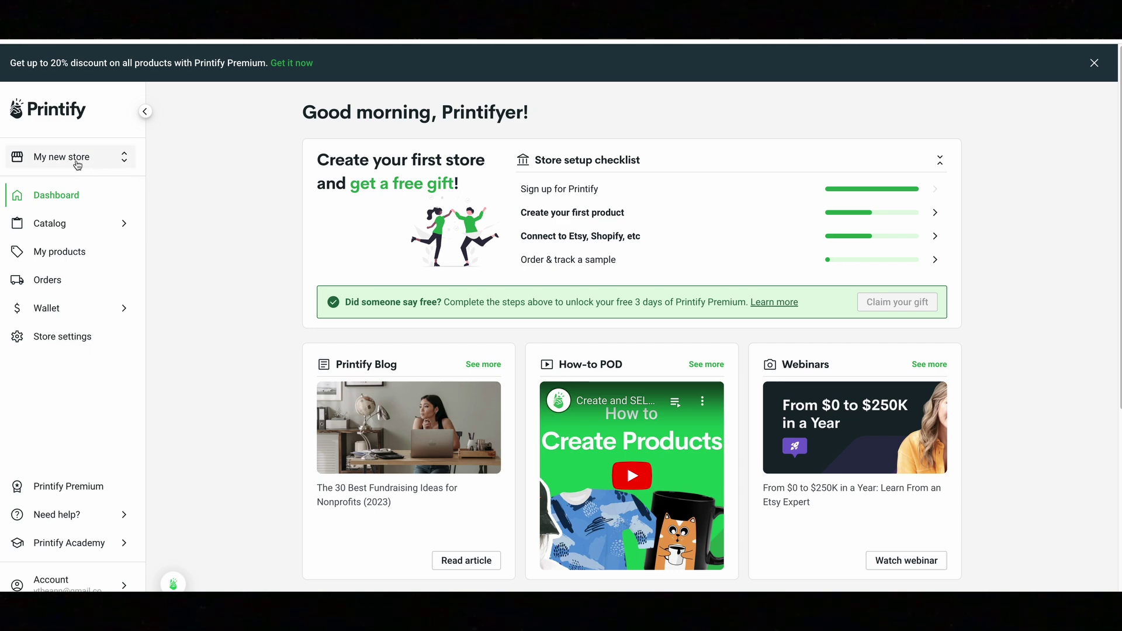
pyautogui.click(92, 223)
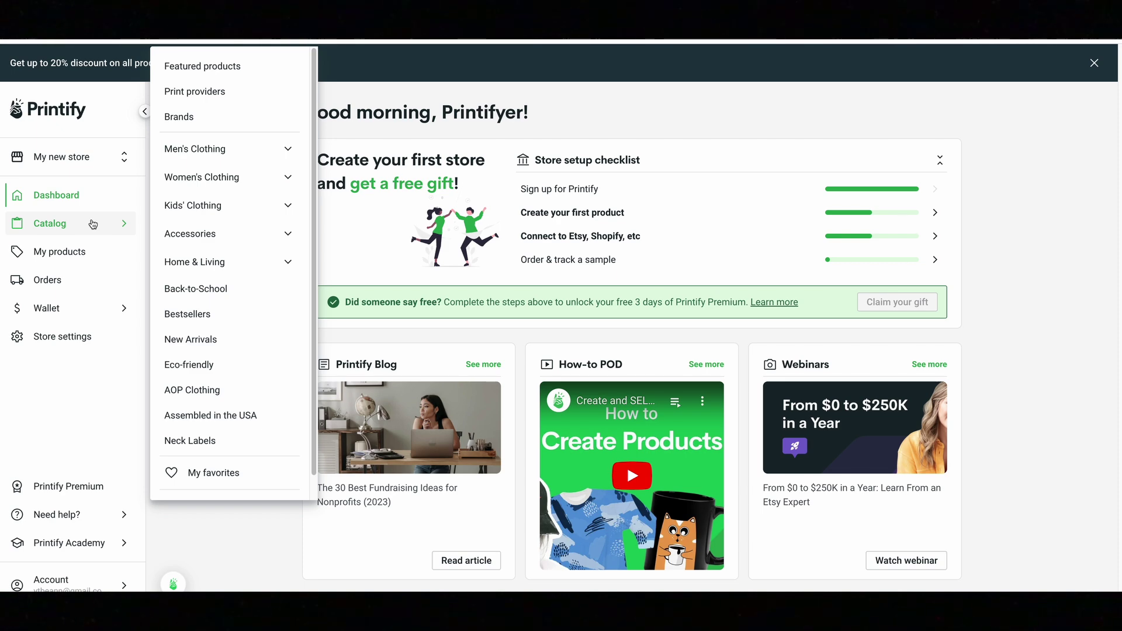
pyautogui.click(202, 155)
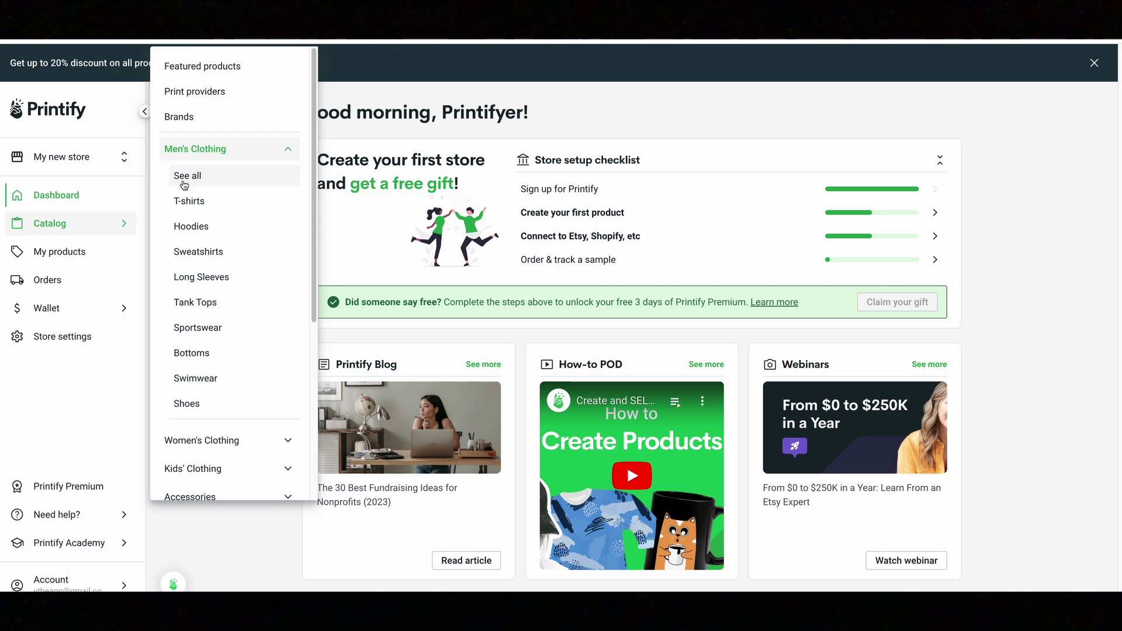
pyautogui.click(202, 67)
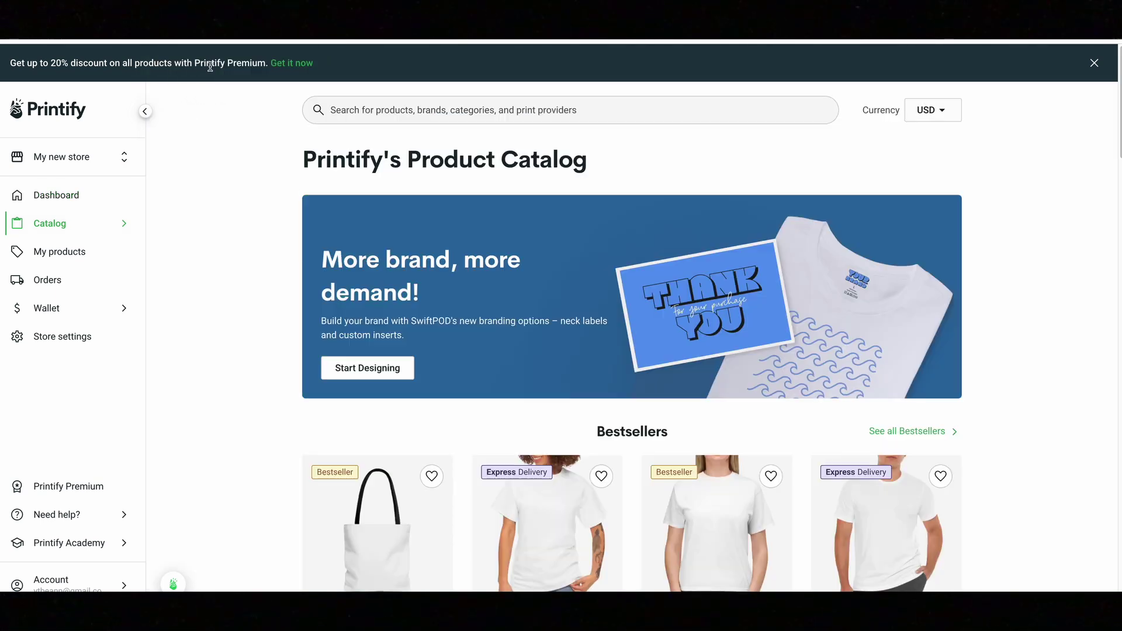
pyautogui.click(496, 108)
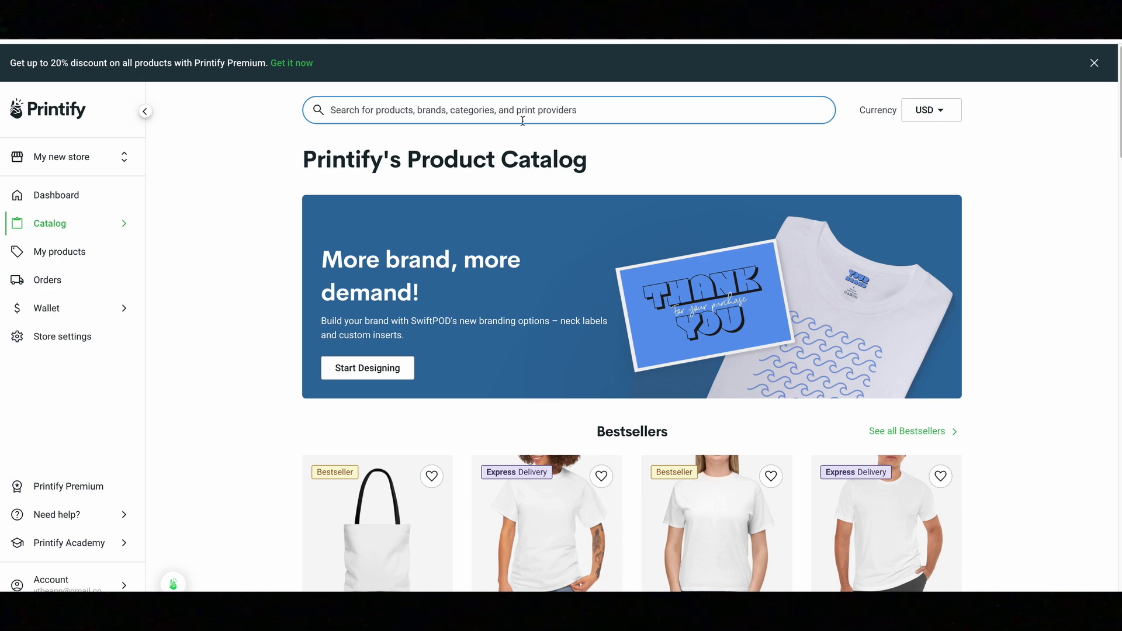
pyautogui.scroll(-5, 1052, 234)
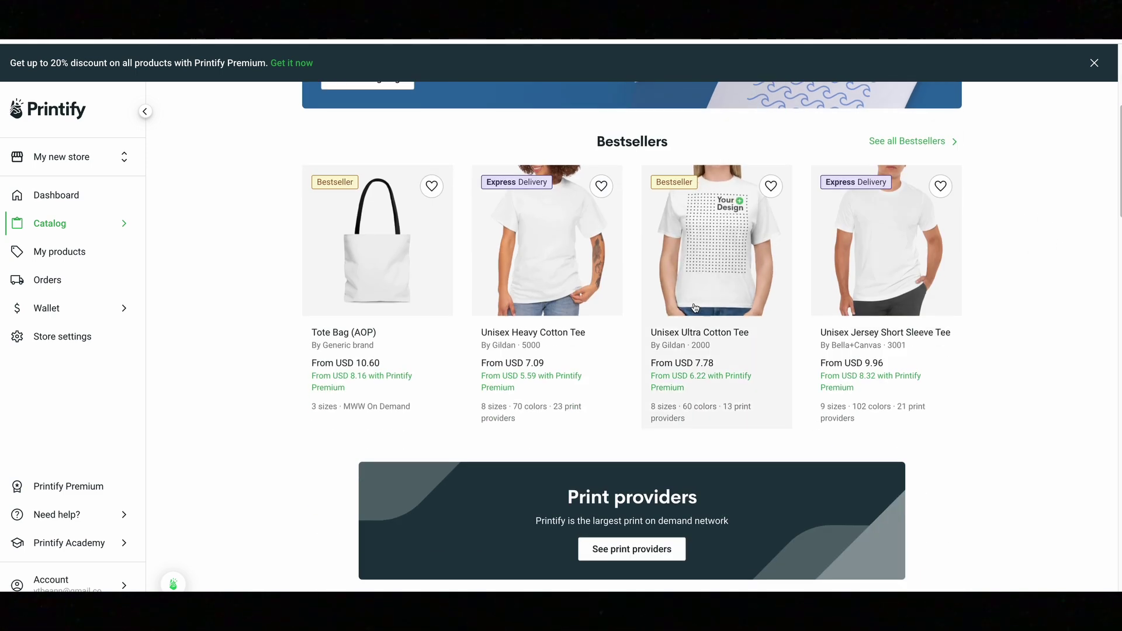
pyautogui.click(712, 259)
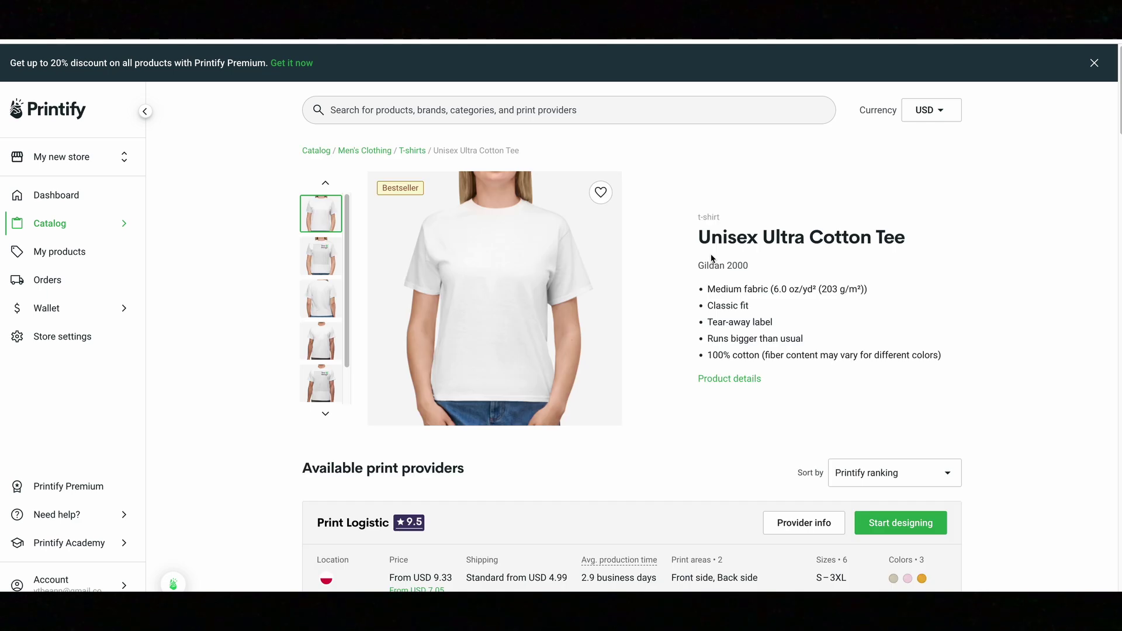
# Step: Start designing the Unisex Ultra Cotton Tee with SwiftPOD as the print provider
pyautogui.scroll(-3, 874, 383)
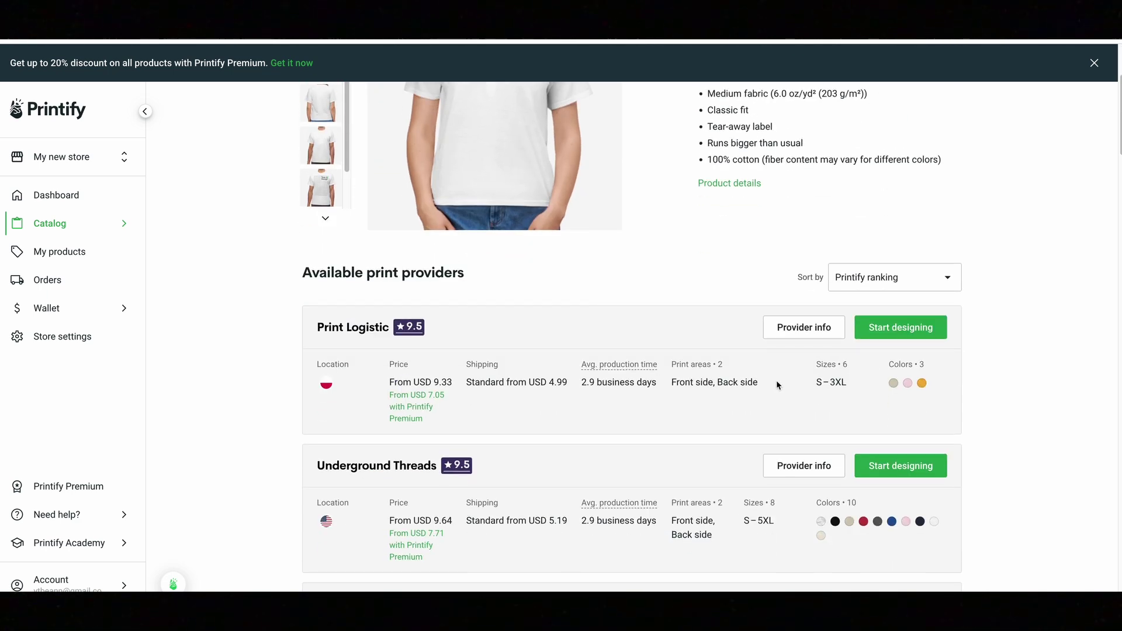
pyautogui.scroll(-4, 777, 385)
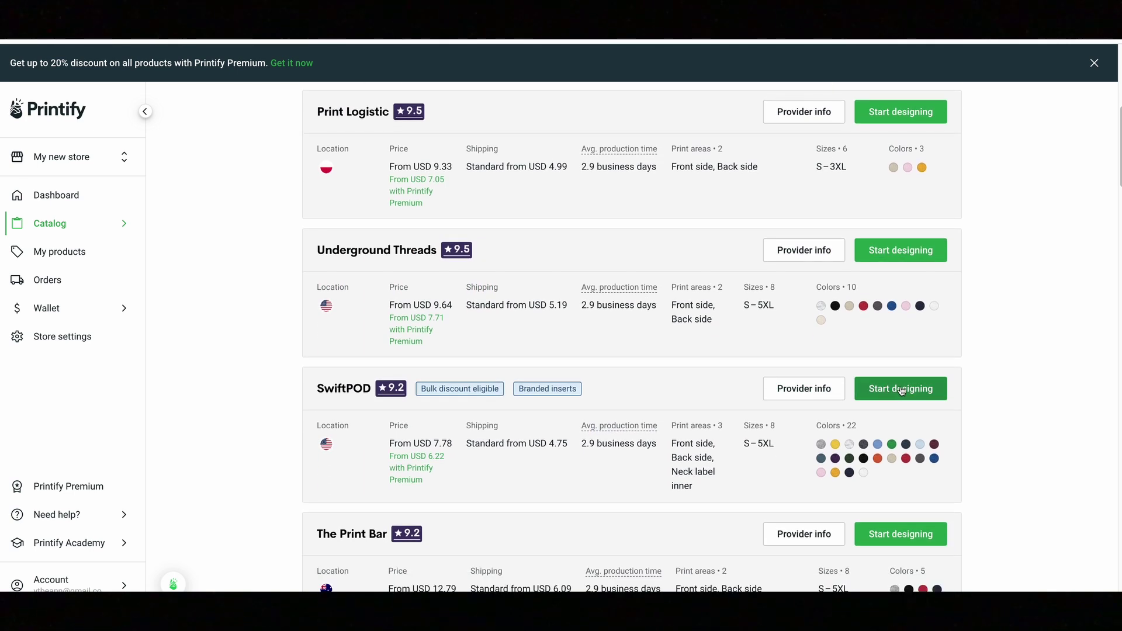
pyautogui.click(901, 389)
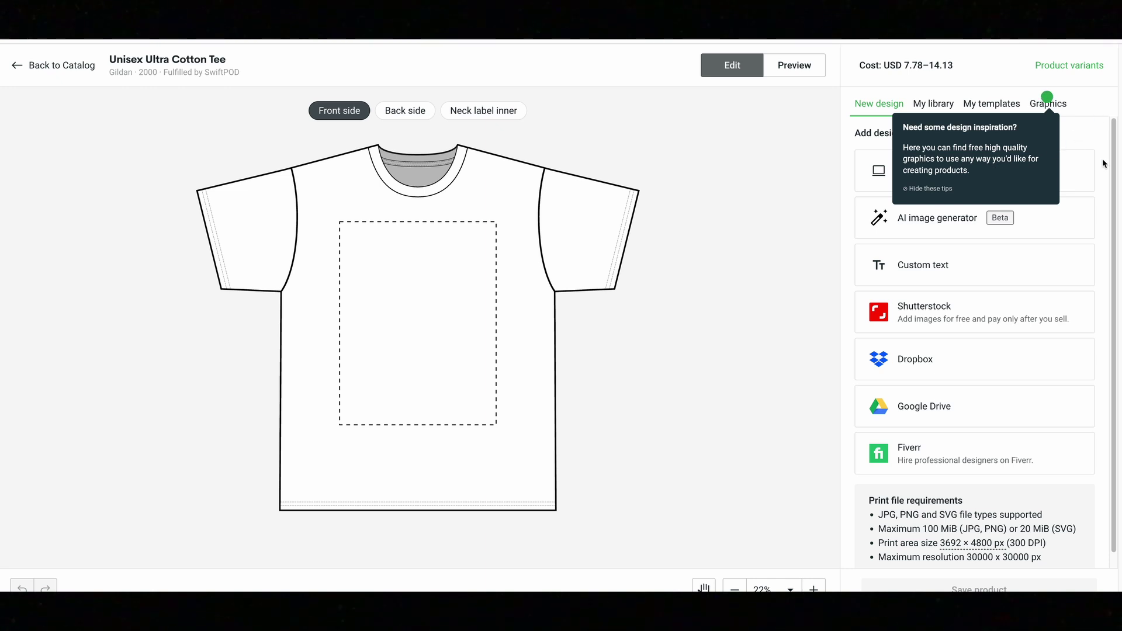
# Step: Add a custom text element with its placeholder wording to the tee's front side, and open the options for adding another design
pyautogui.click(977, 260)
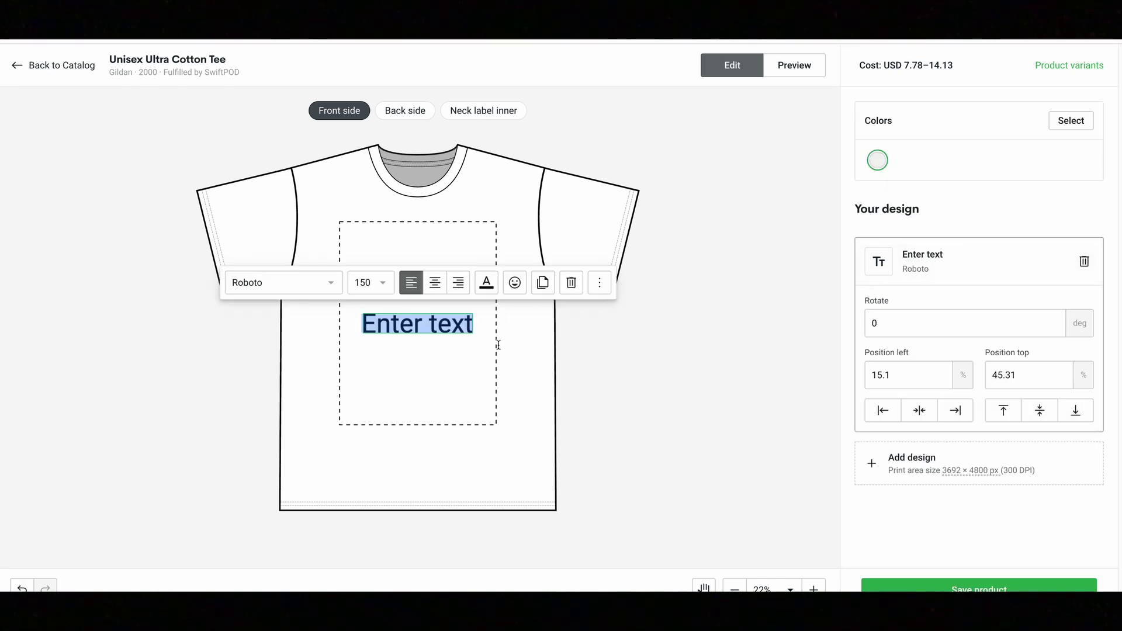
pyautogui.click(662, 336)
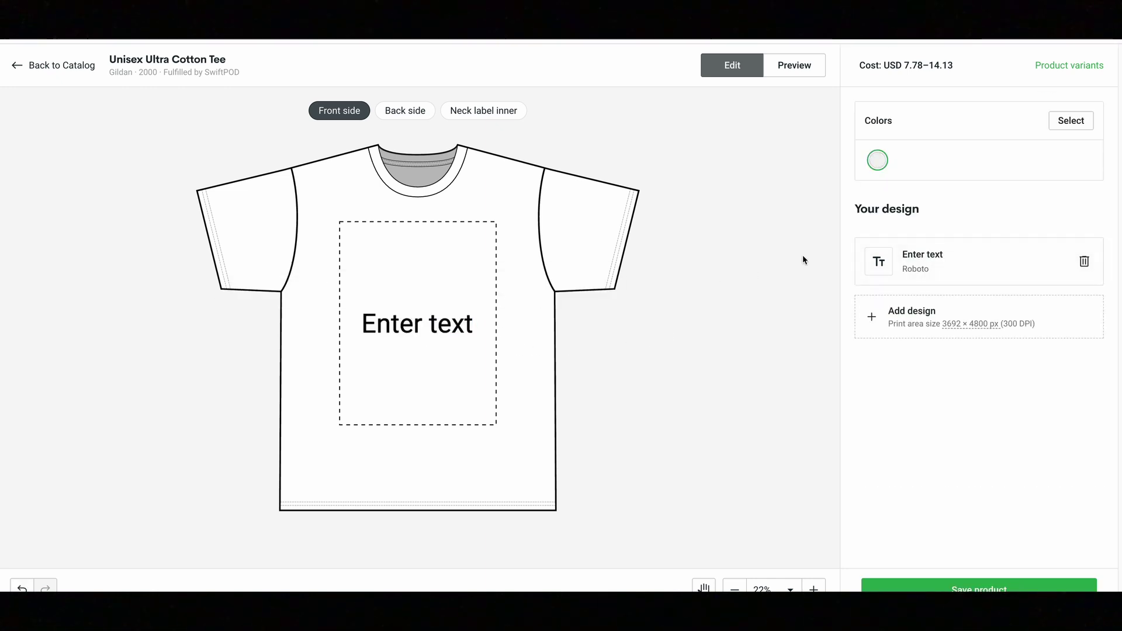
pyautogui.click(903, 319)
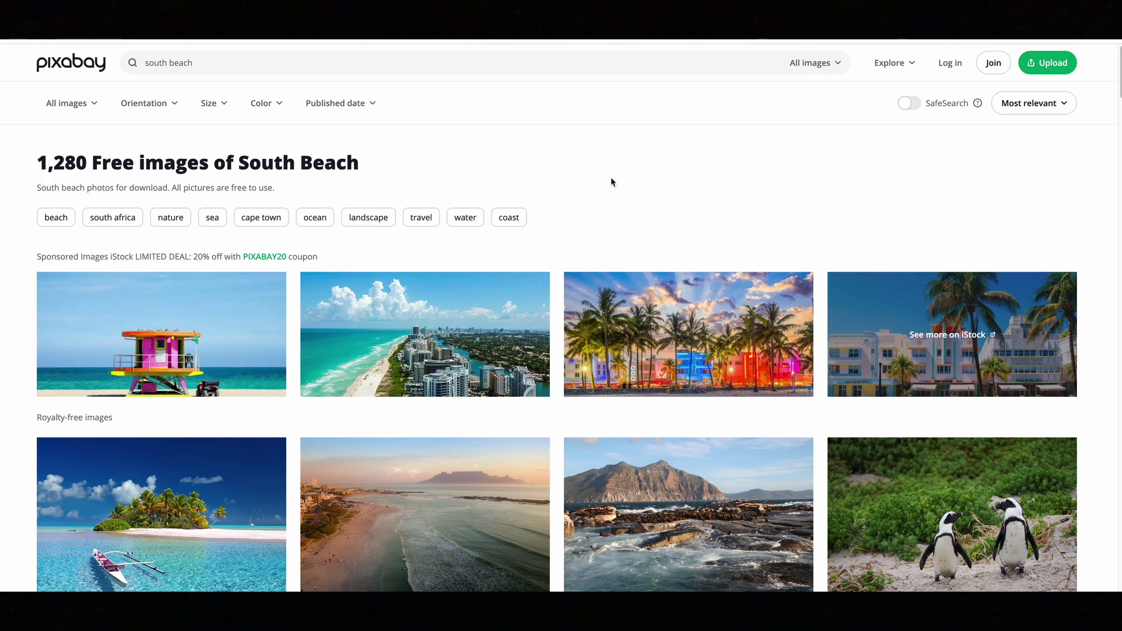
# Step: Switch to Pixabay and browse the free image results for "south beach"
pyautogui.scroll(-1, 611, 179)
pyautogui.scroll(-5, 612, 178)
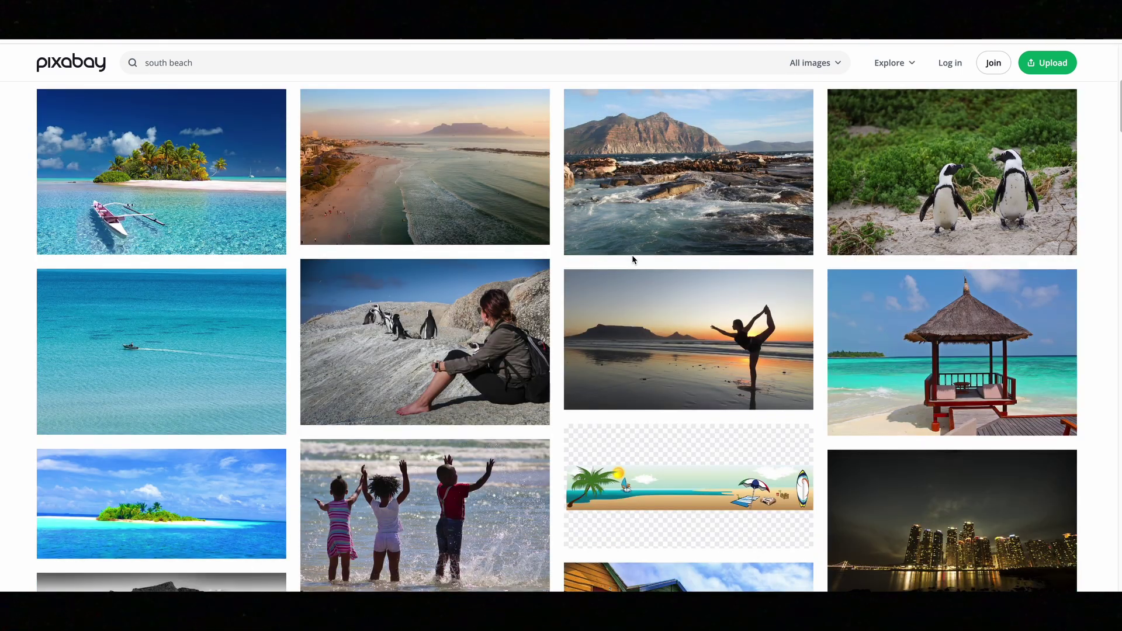
pyautogui.scroll(-3, 631, 260)
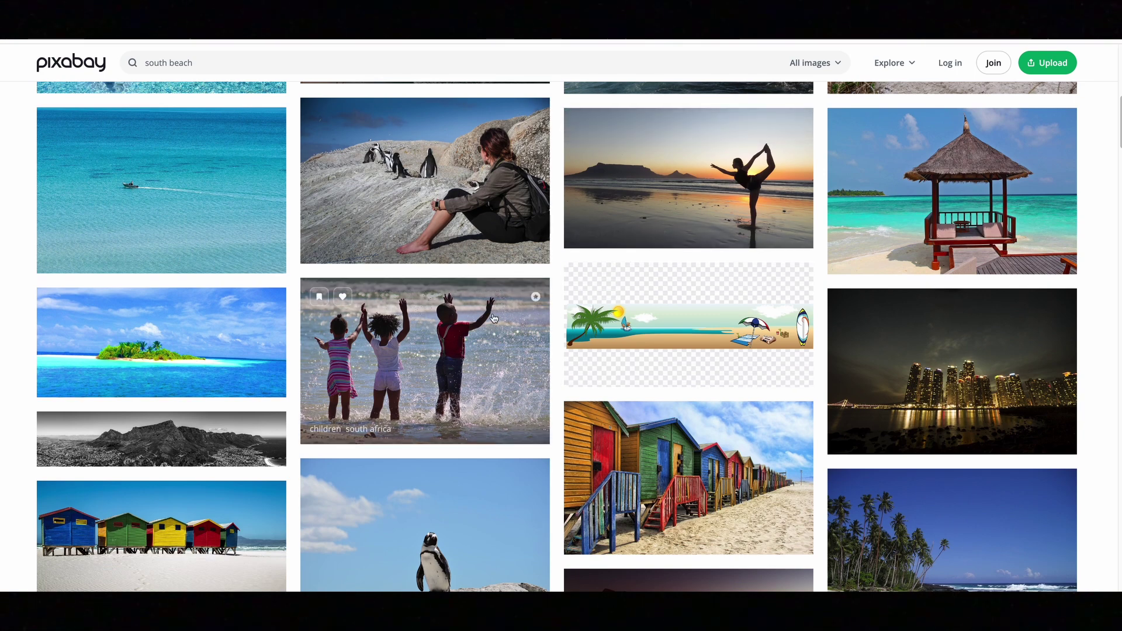
pyautogui.scroll(-10, 493, 318)
pyautogui.scroll(-5, 494, 318)
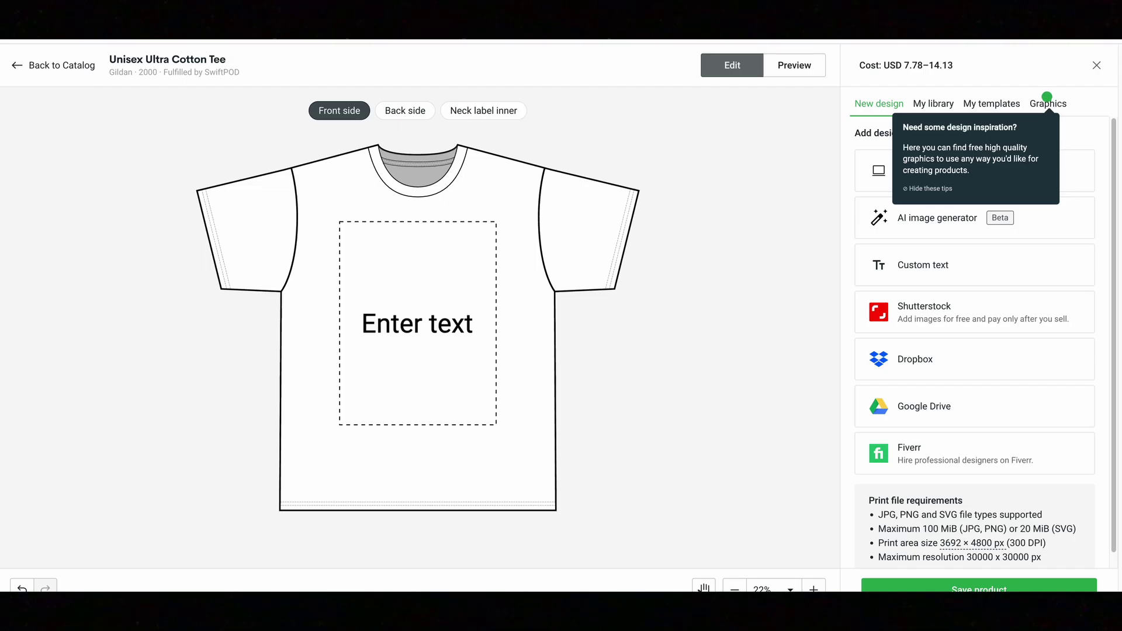
pyautogui.click(456, 325)
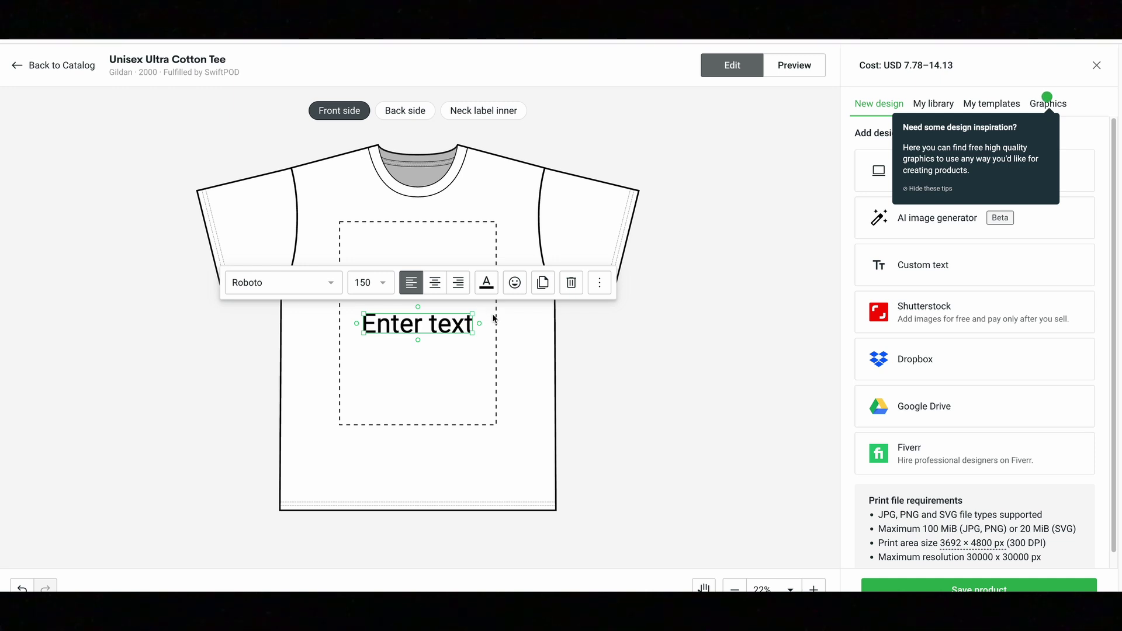
pyautogui.click(566, 337)
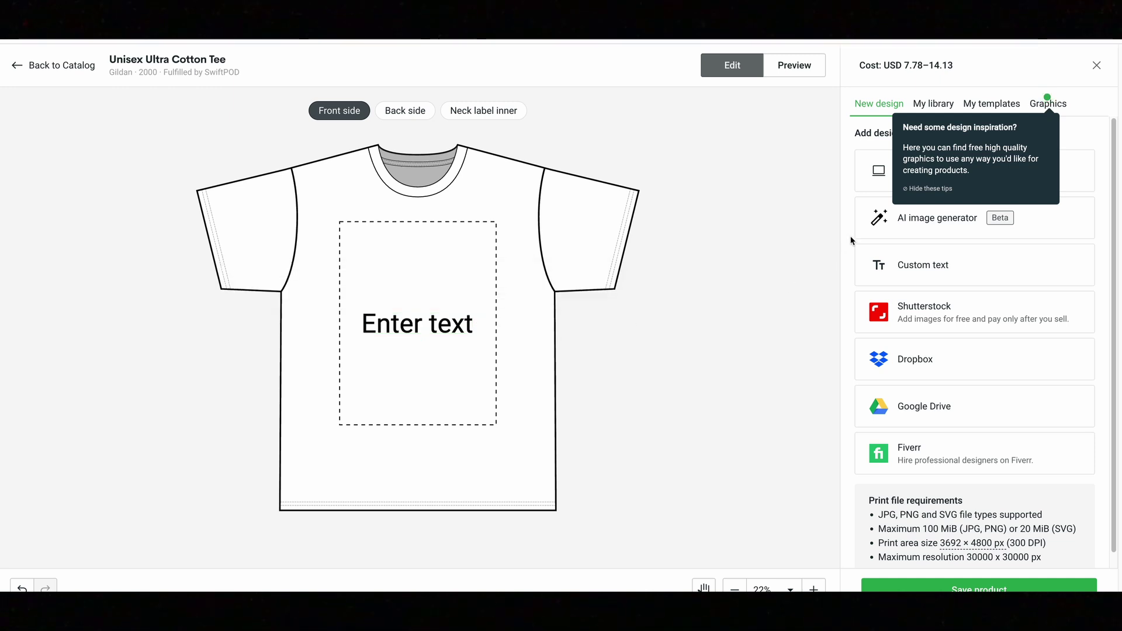
# Step: Generate AI images from the prompt "puppies" in the Digital Art style
pyautogui.click(938, 228)
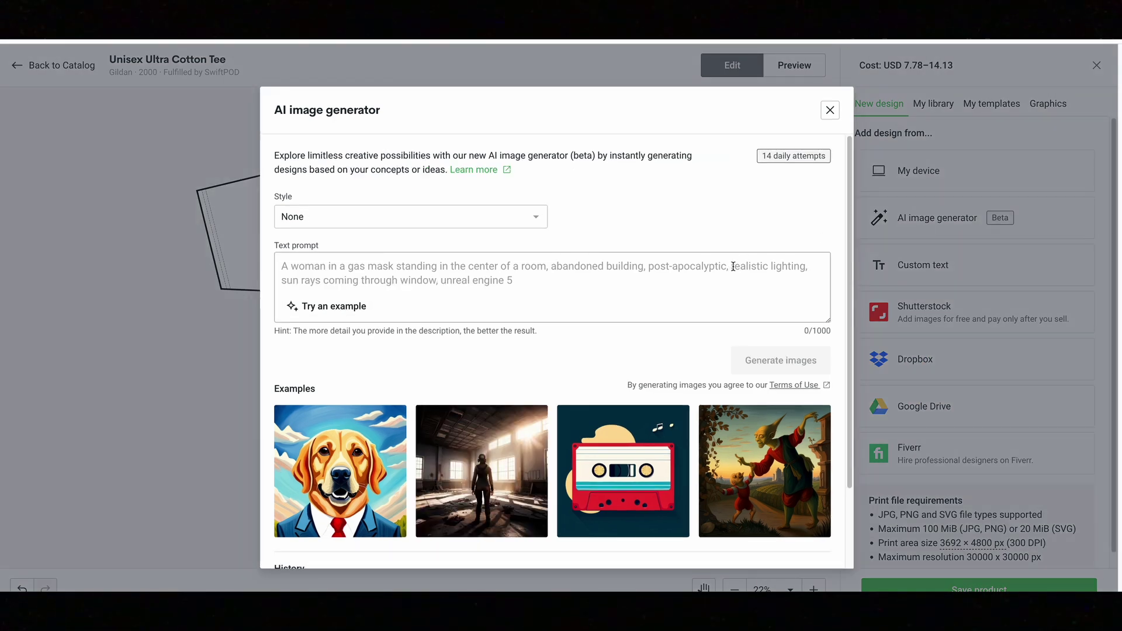
pyautogui.click(675, 272)
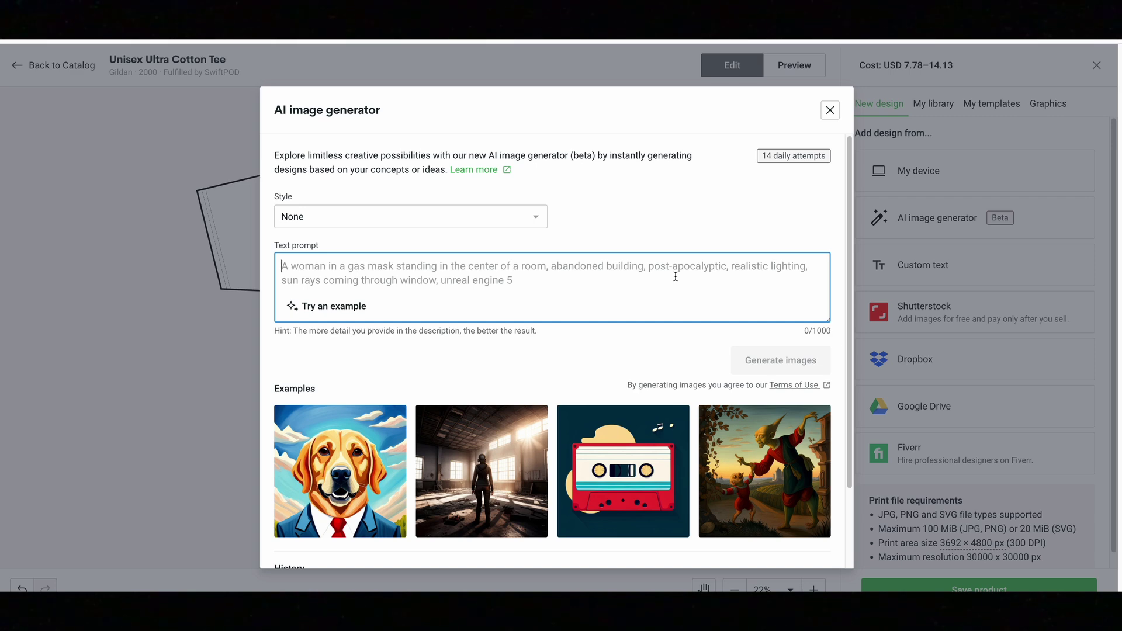
pyautogui.write('puppies')
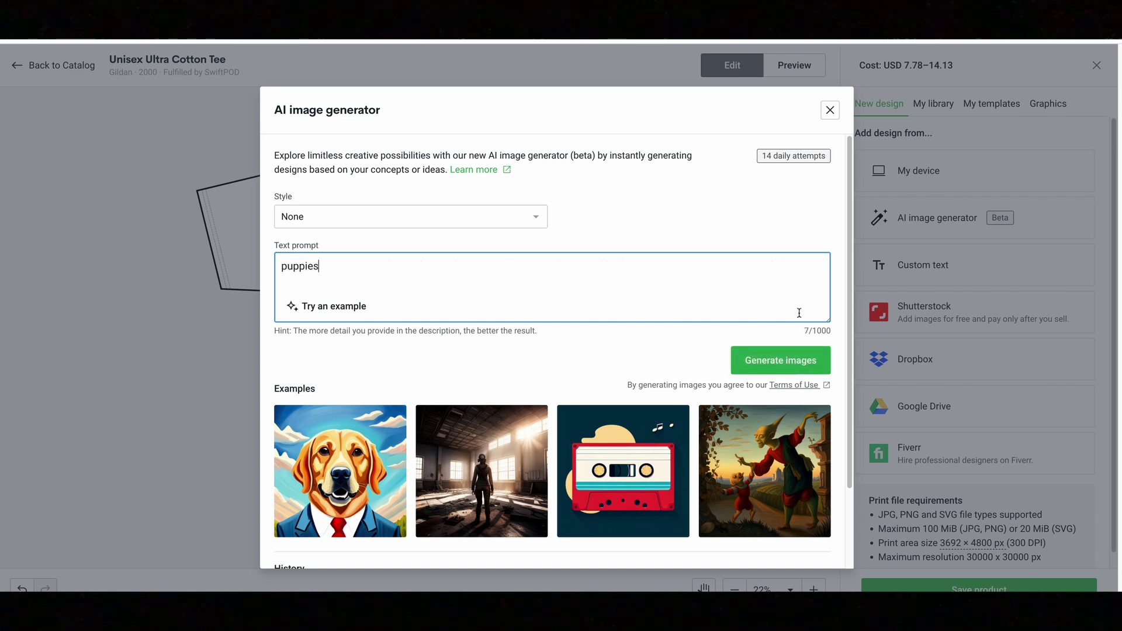
pyautogui.click(524, 225)
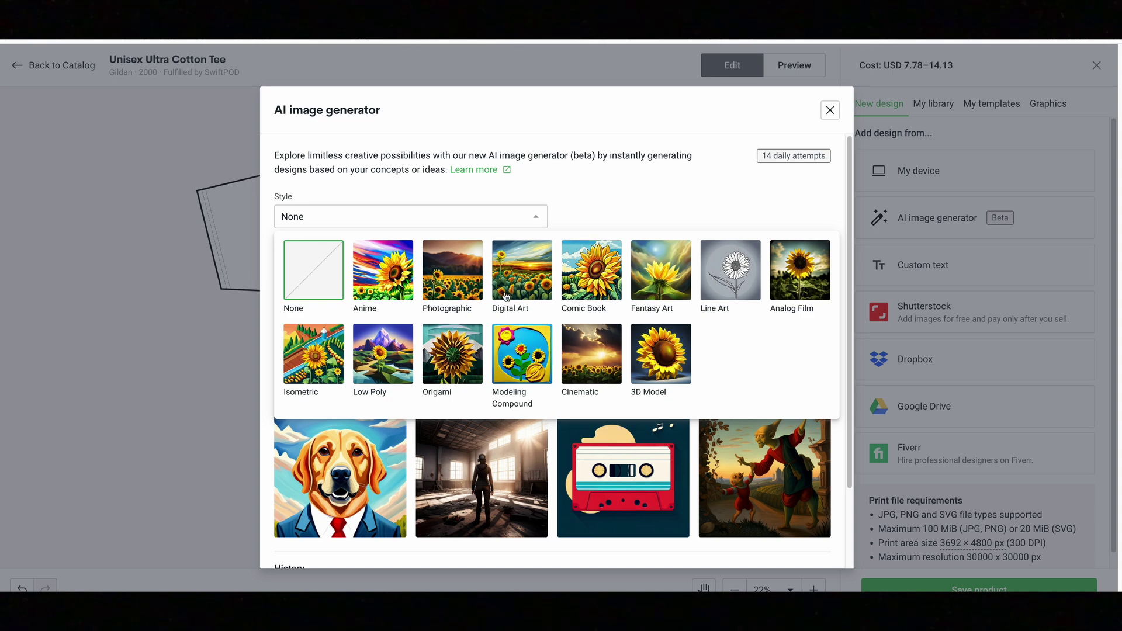
pyautogui.click(537, 285)
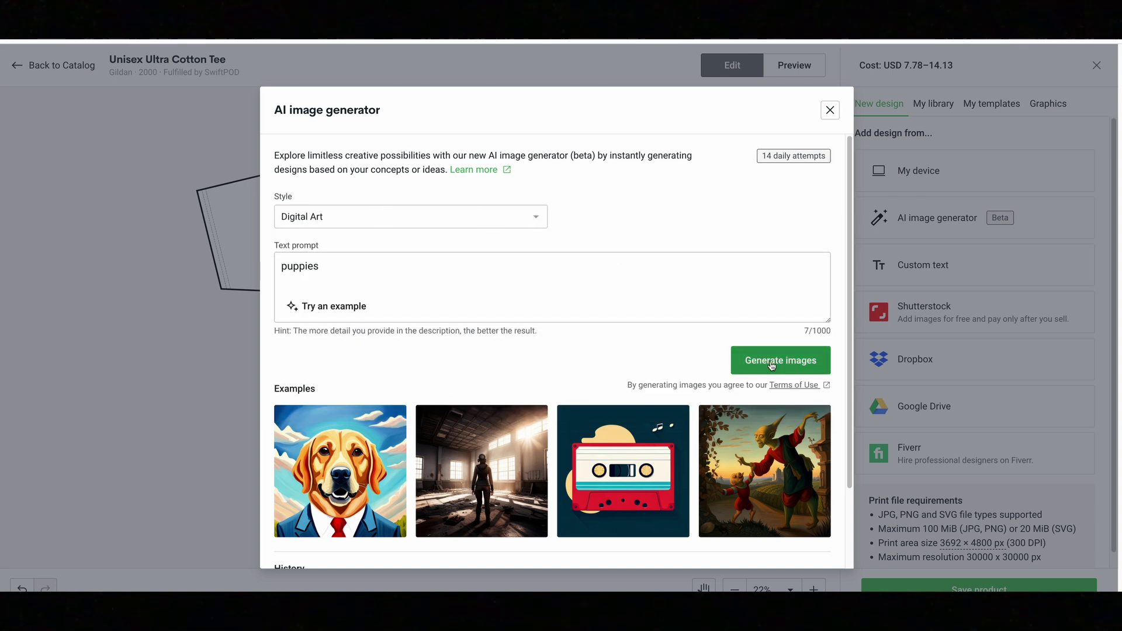
pyautogui.moveTo(766, 158)
pyautogui.click(793, 363)
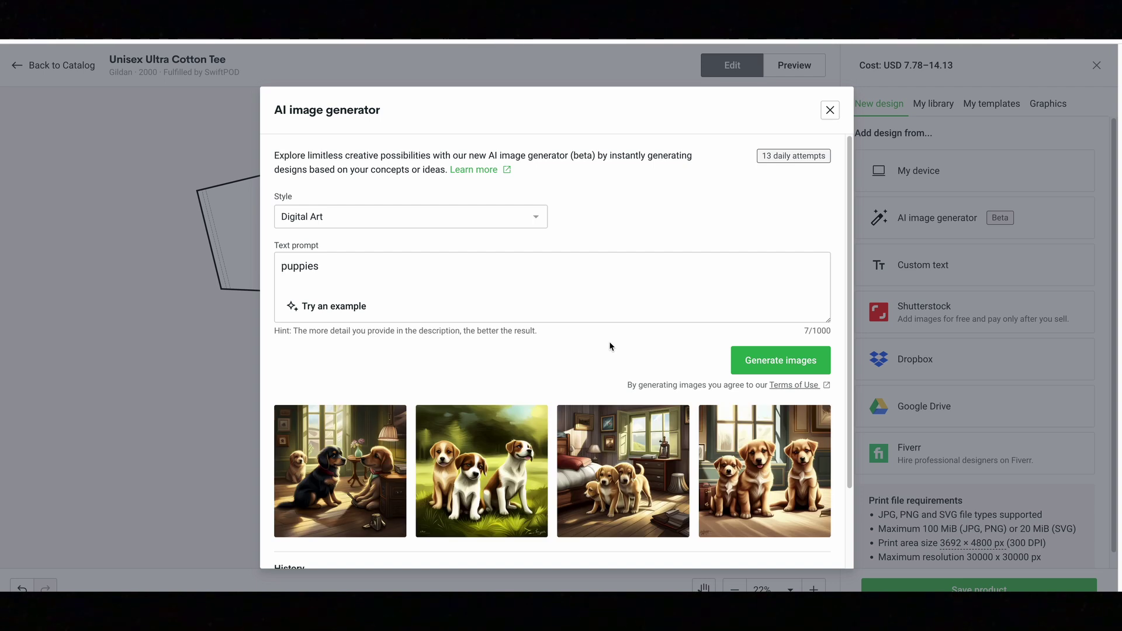
# Step: Add the generated picture of three puppies sitting by a window to the shirt front and enlarge it to about 11.71 in square
pyautogui.scroll(-3, 610, 346)
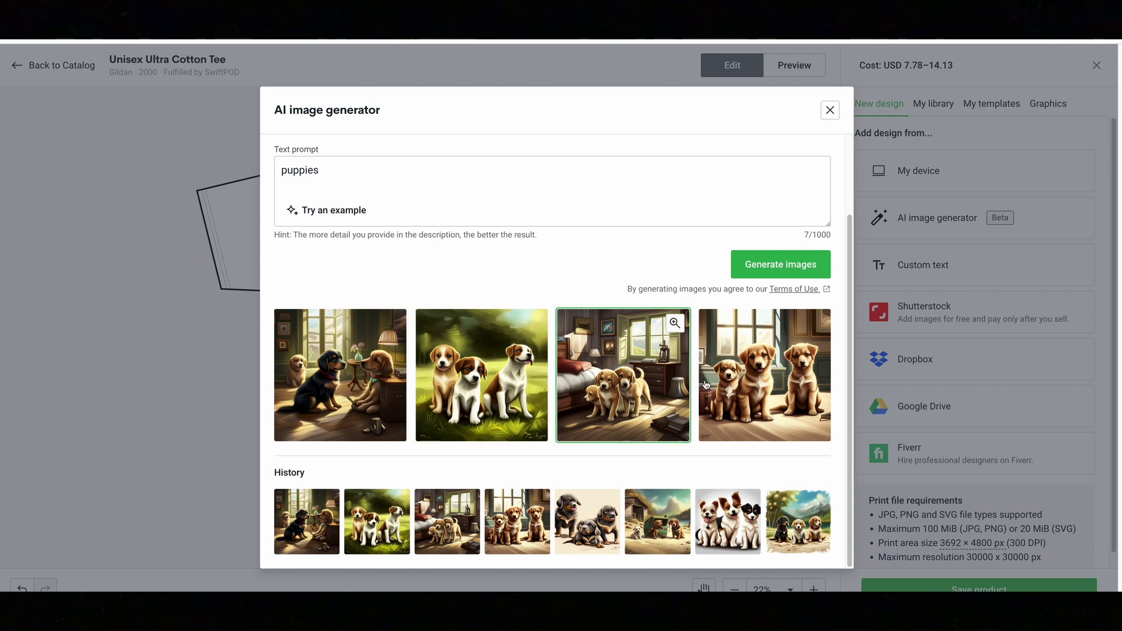
pyautogui.click(745, 380)
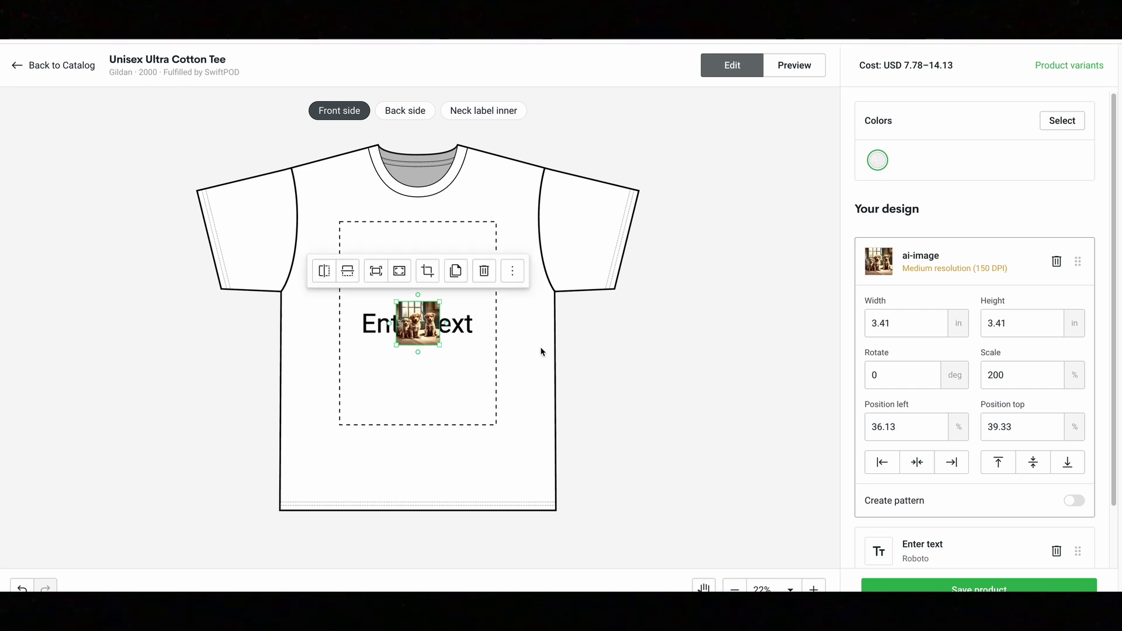
pyautogui.moveTo(395, 347); pyautogui.dragTo(353, 386)
pyautogui.moveTo(434, 304); pyautogui.dragTo(512, 270)
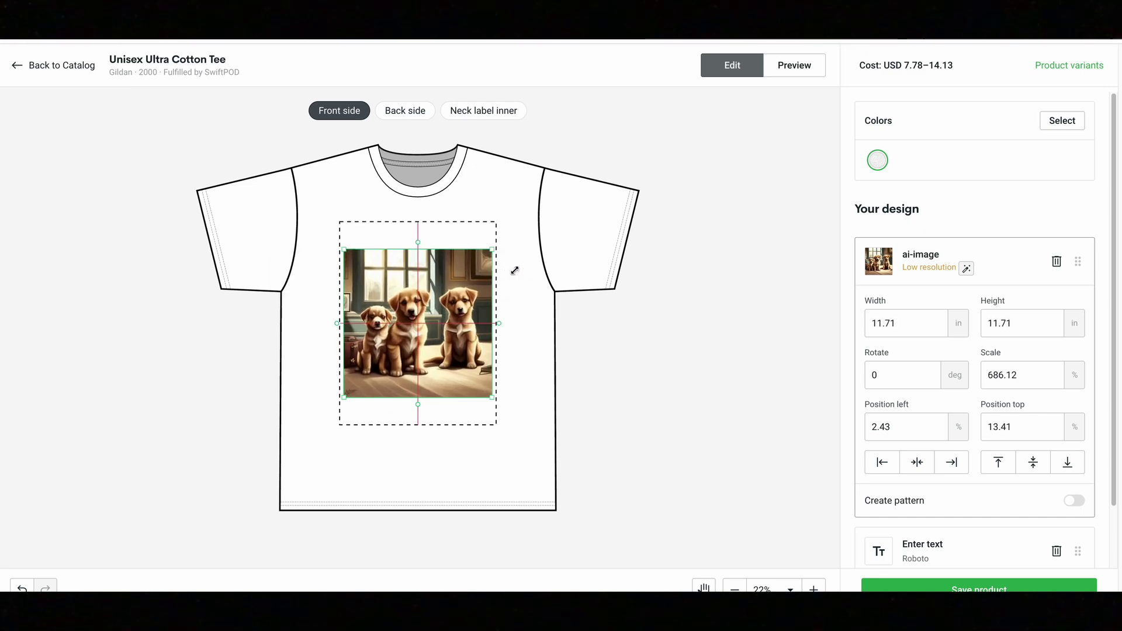
# Step: Shift the puppy image slightly sideways, then return it to the horizontal centre of the print area and deselect it
pyautogui.moveTo(444, 326); pyautogui.dragTo(431, 304)
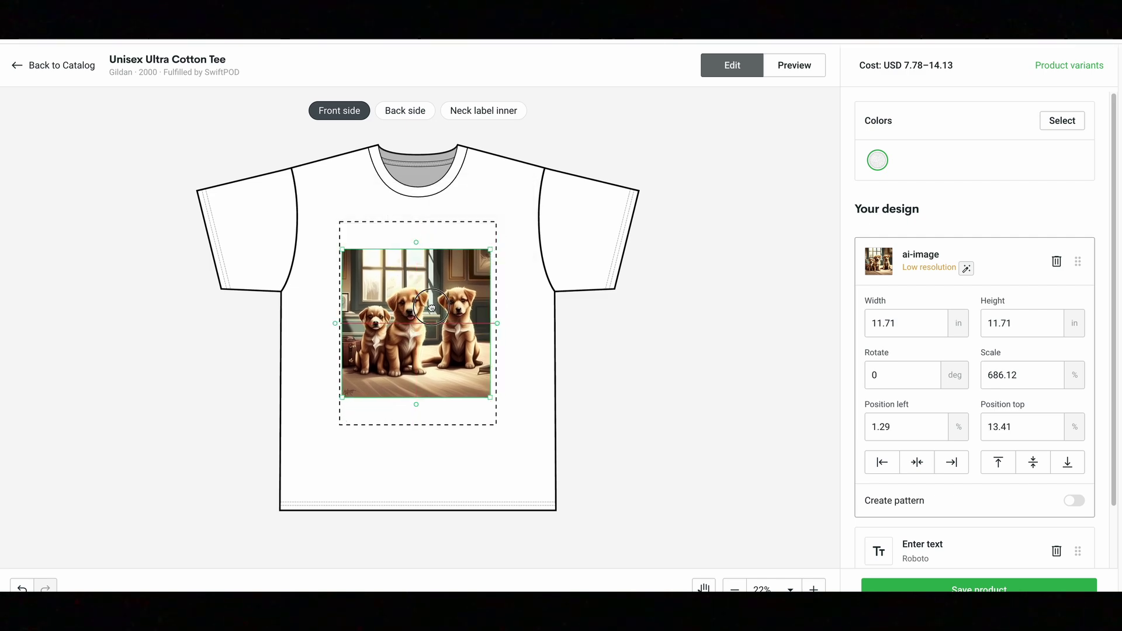
pyautogui.click(744, 194)
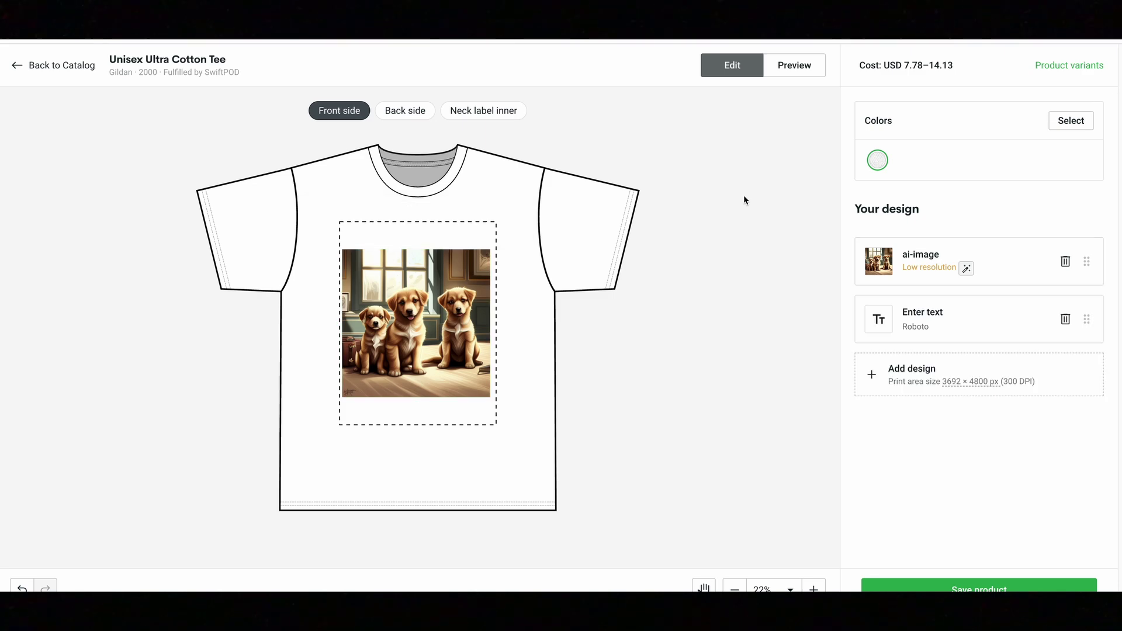
pyautogui.moveTo(452, 325); pyautogui.dragTo(455, 326)
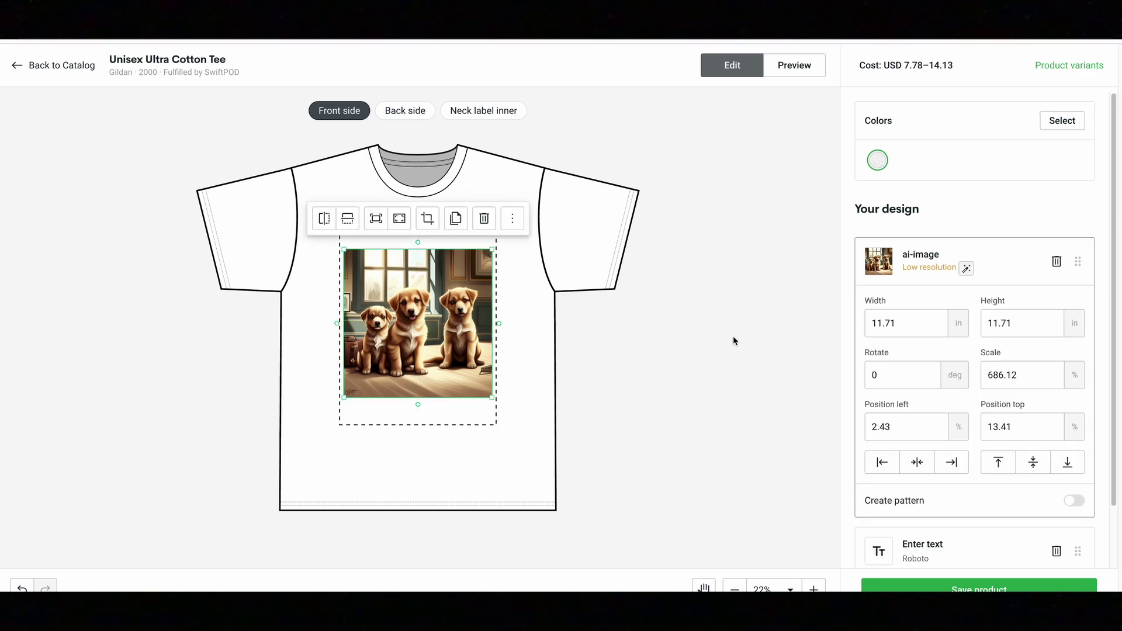
pyautogui.scroll(-5, 817, 349)
pyautogui.scroll(6, 726, 353)
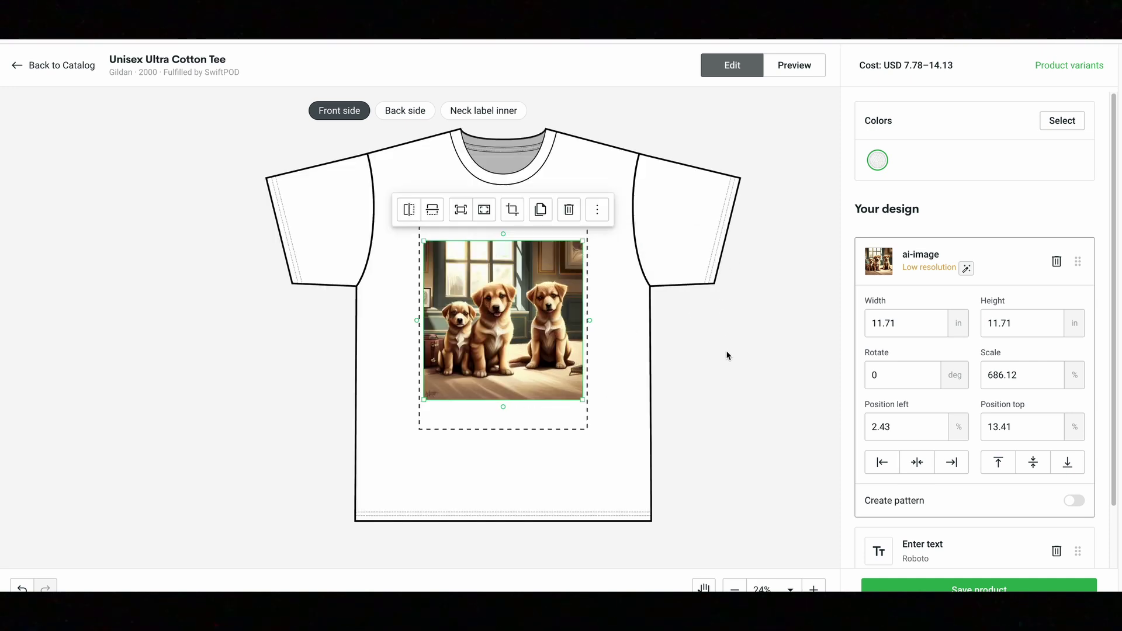
pyautogui.moveTo(1111, 182); pyautogui.dragTo(1116, 272)
pyautogui.click(798, 128)
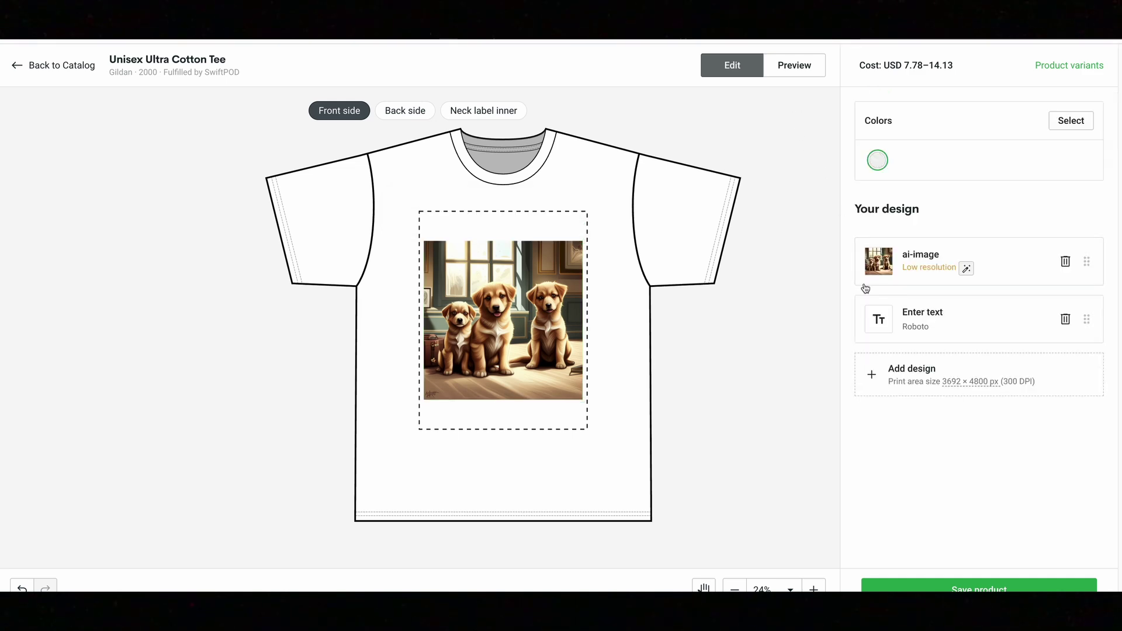
# Step: Add Orange, Maroon and Sand to the tee's selected colors
pyautogui.click(1061, 121)
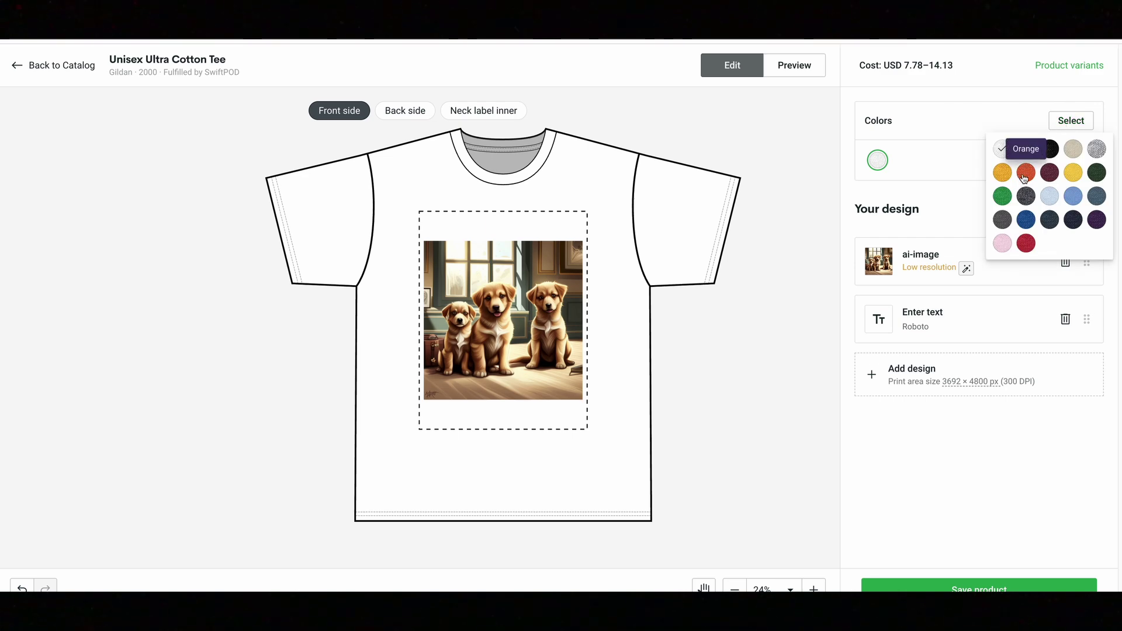
pyautogui.click(1023, 175)
pyautogui.click(1049, 172)
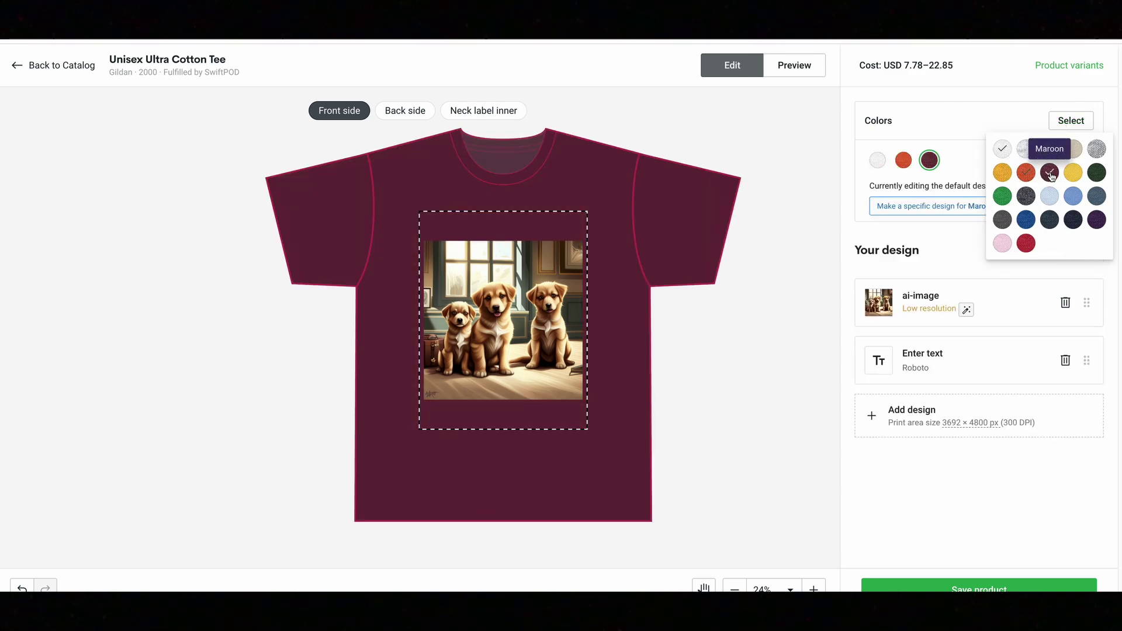
pyautogui.click(1074, 151)
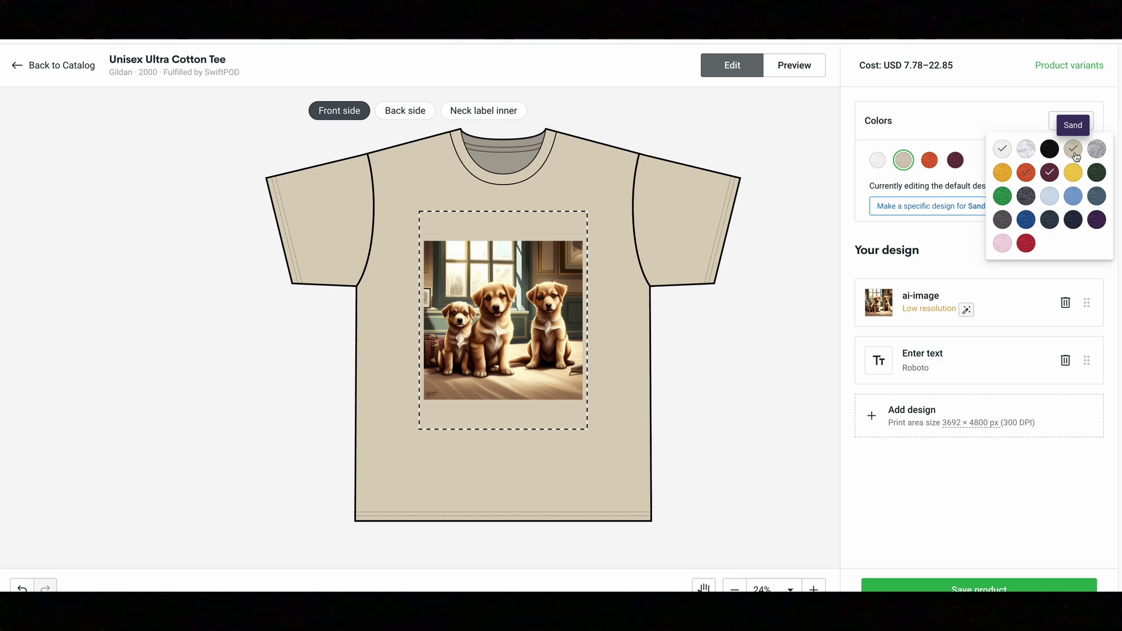
pyautogui.click(808, 242)
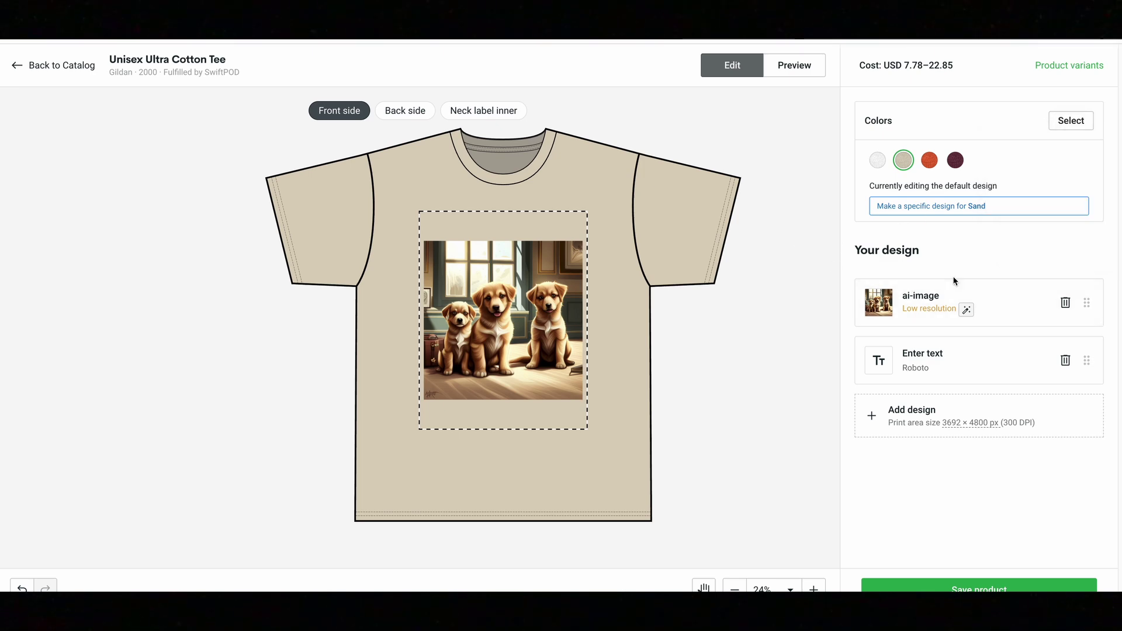
# Step: Save the product design and look over the listing's mockups, description and variant pricing
pyautogui.click(934, 589)
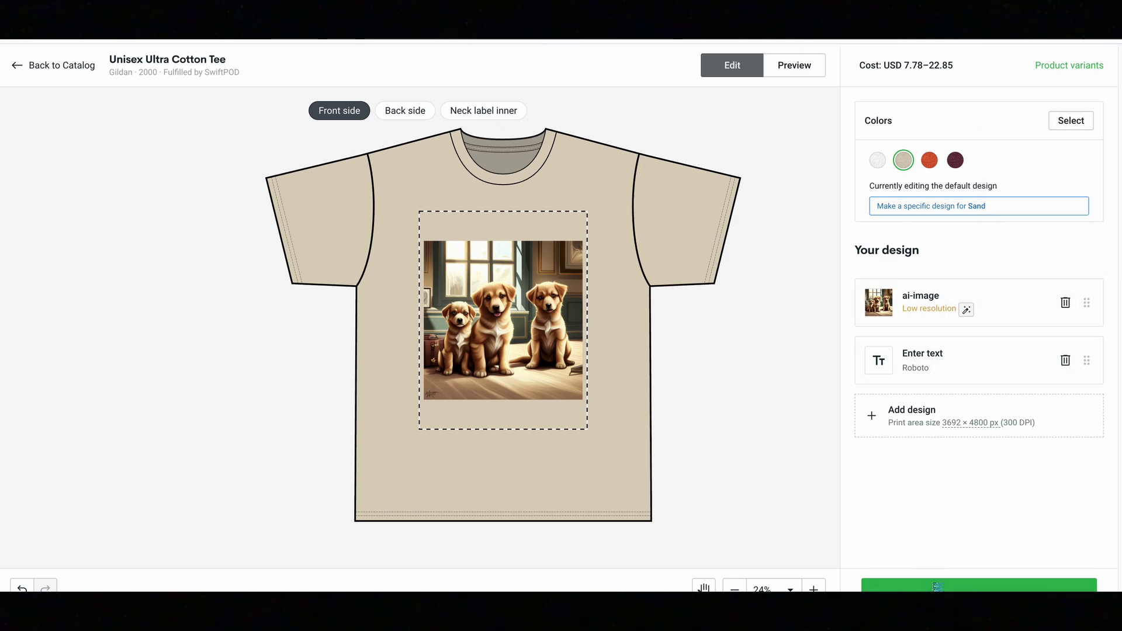
pyautogui.scroll(-9, 912, 533)
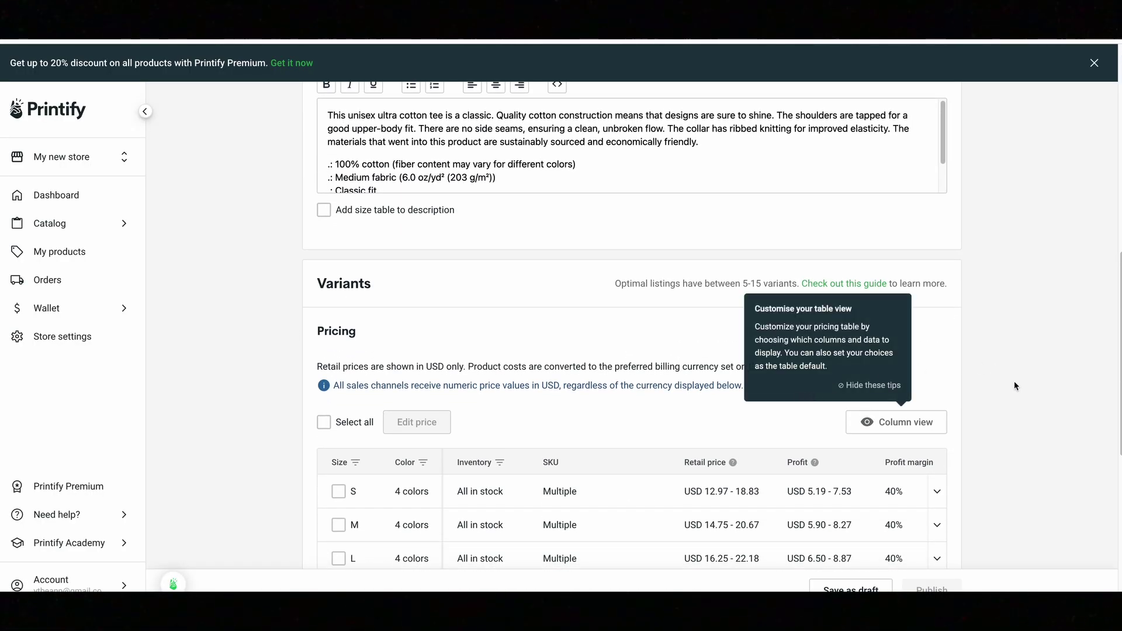
pyautogui.scroll(10, 1014, 385)
pyautogui.scroll(-2, 1014, 386)
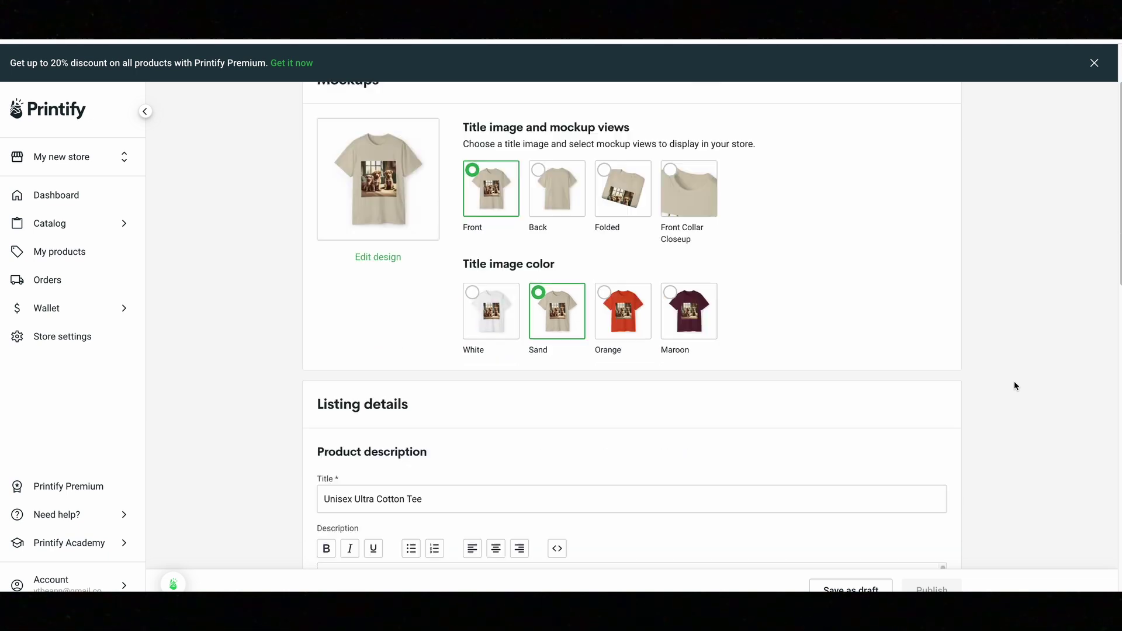
# Step: Replace the listing title with "Puppies T-Shirt"
pyautogui.scroll(-3, 1014, 386)
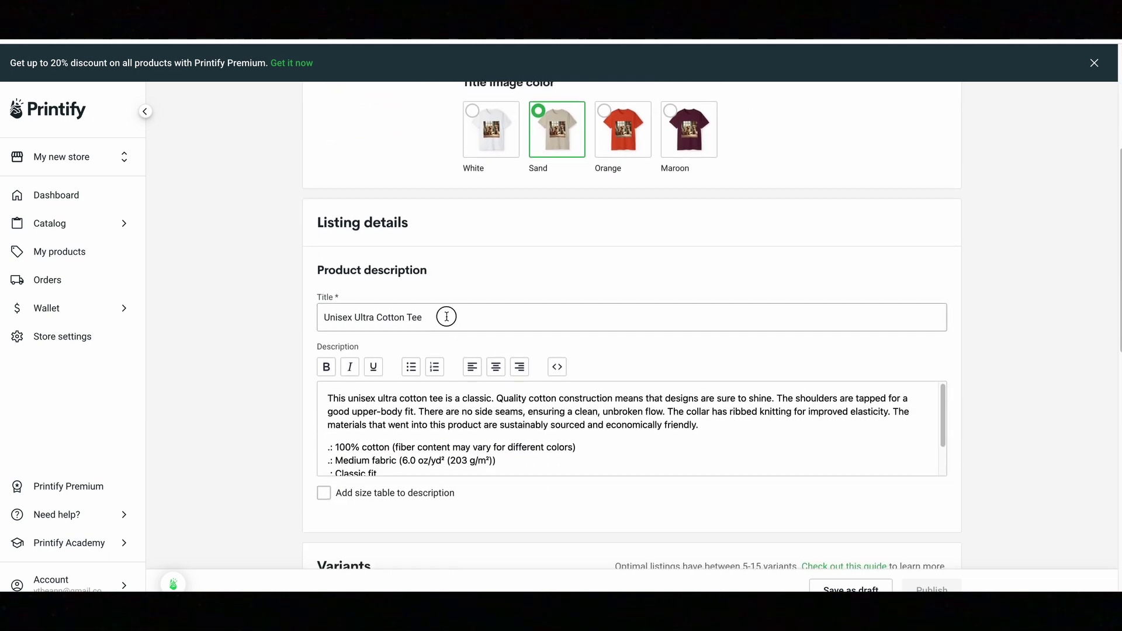
pyautogui.moveTo(446, 316); pyautogui.dragTo(308, 317)
pyautogui.write('Puppies ')
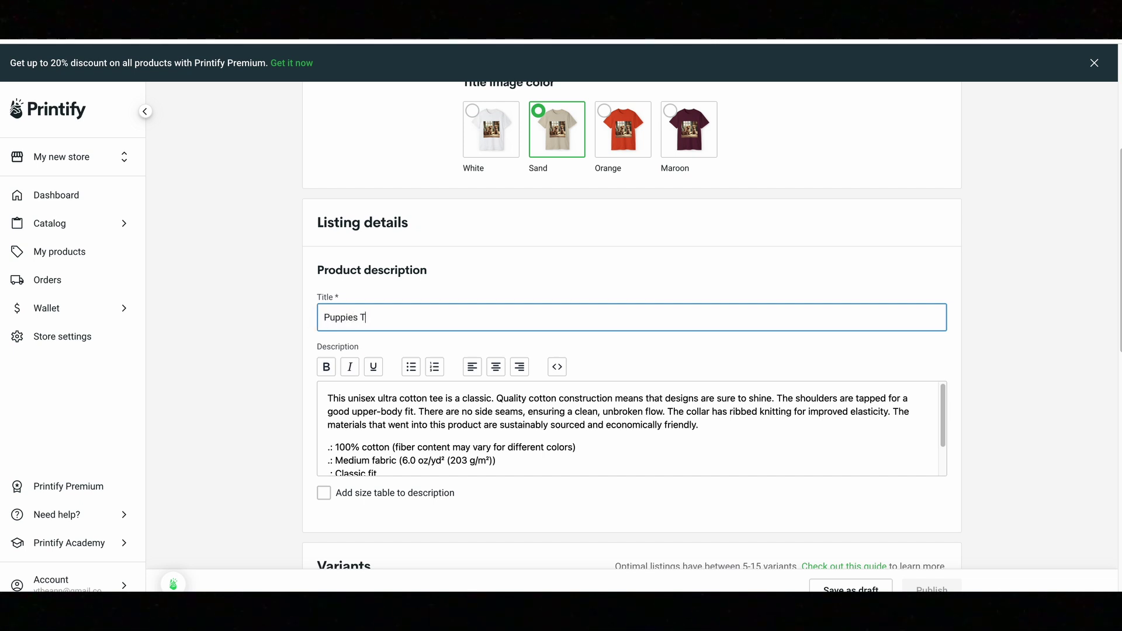
pyautogui.write('T-Shirt')
# Step: Review the rest of the product description and the retail prices and profit margins of the size variants
pyautogui.scroll(-3, 529, 418)
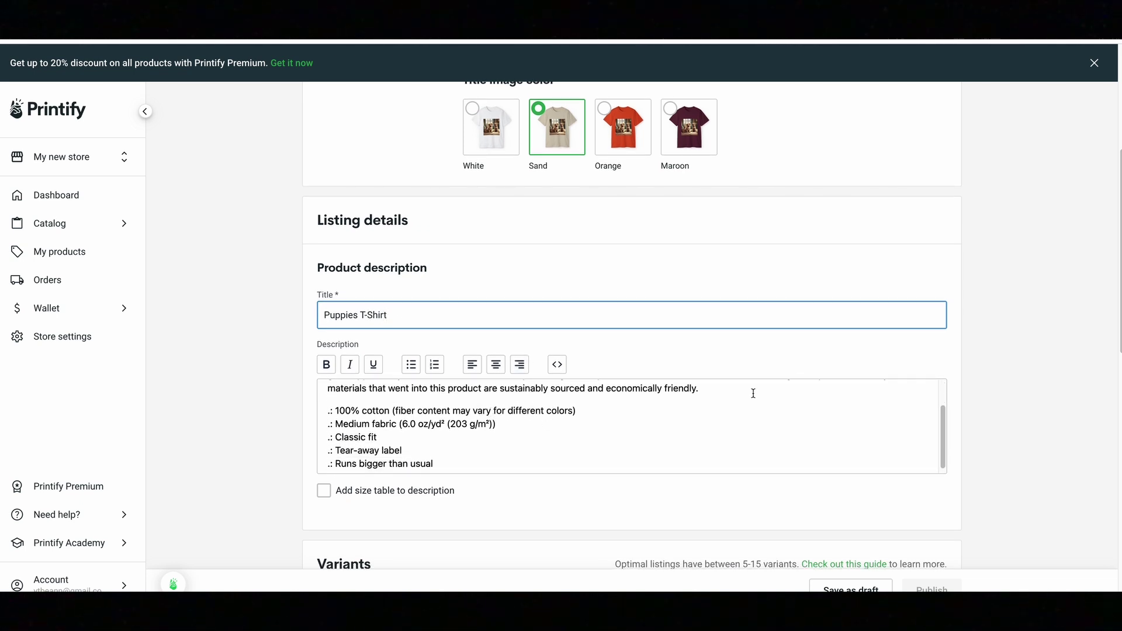
pyautogui.scroll(-4, 966, 376)
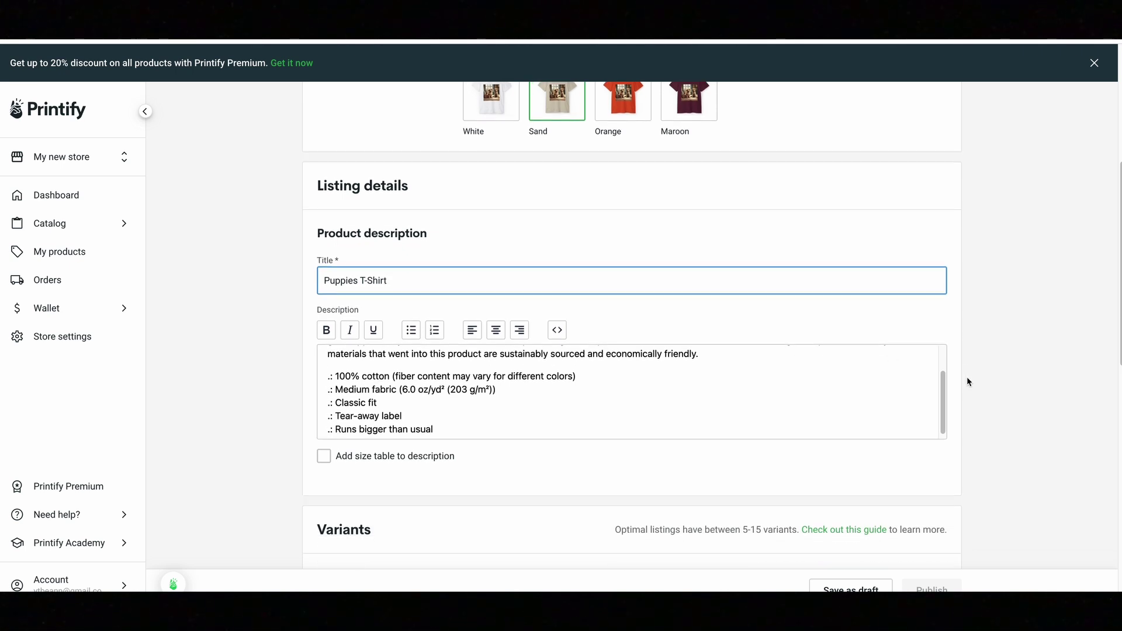
pyautogui.scroll(-2, 966, 382)
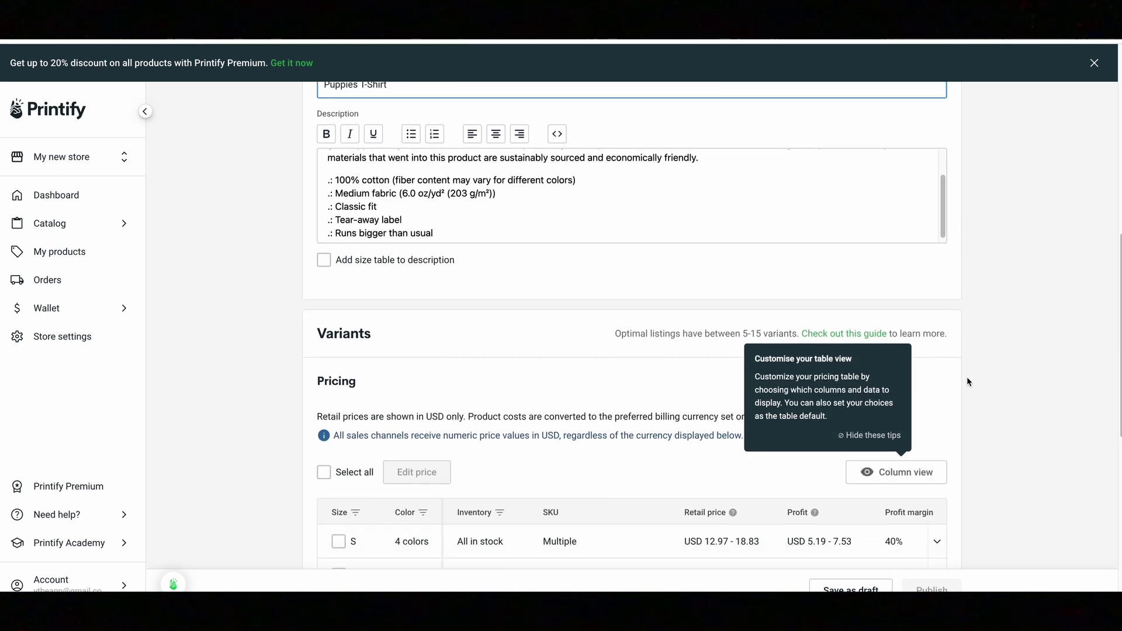
pyautogui.scroll(-1, 966, 381)
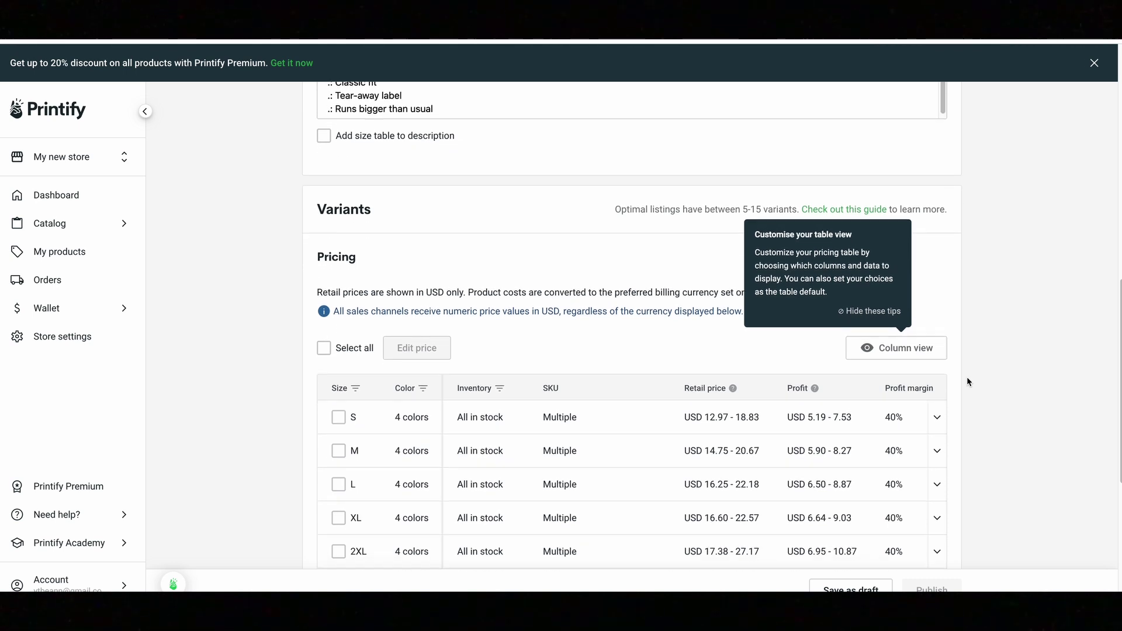
# Step: Hide the pricing table tips and review the size variants' retail prices, profits and the publishing settings
pyautogui.scroll(-1, 971, 382)
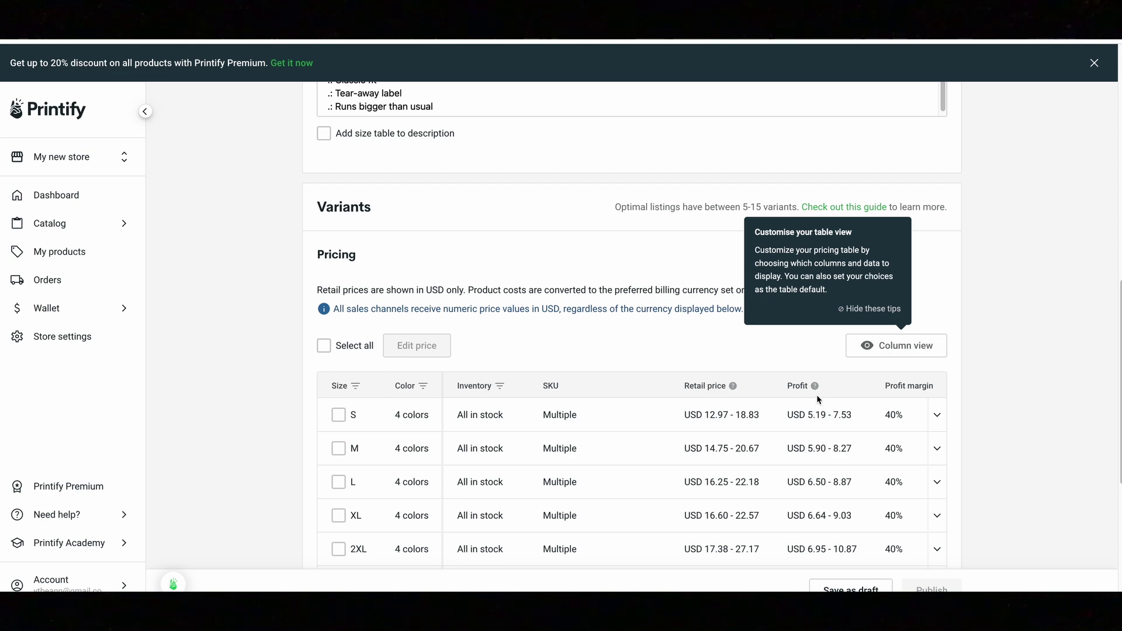
pyautogui.scroll(-2, 655, 390)
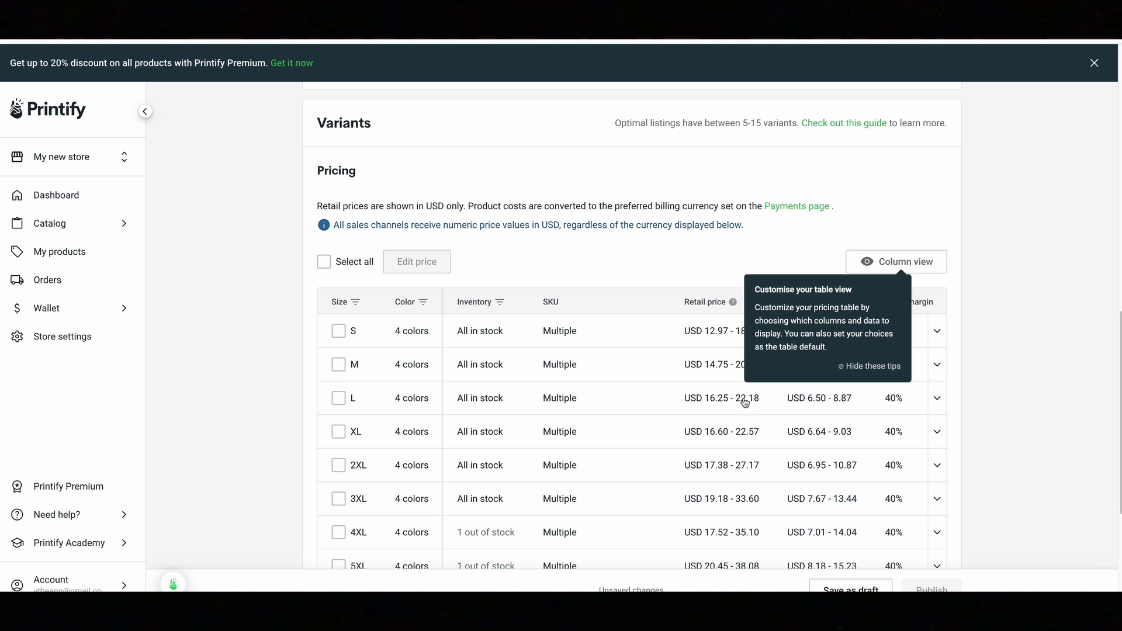
pyautogui.click(880, 376)
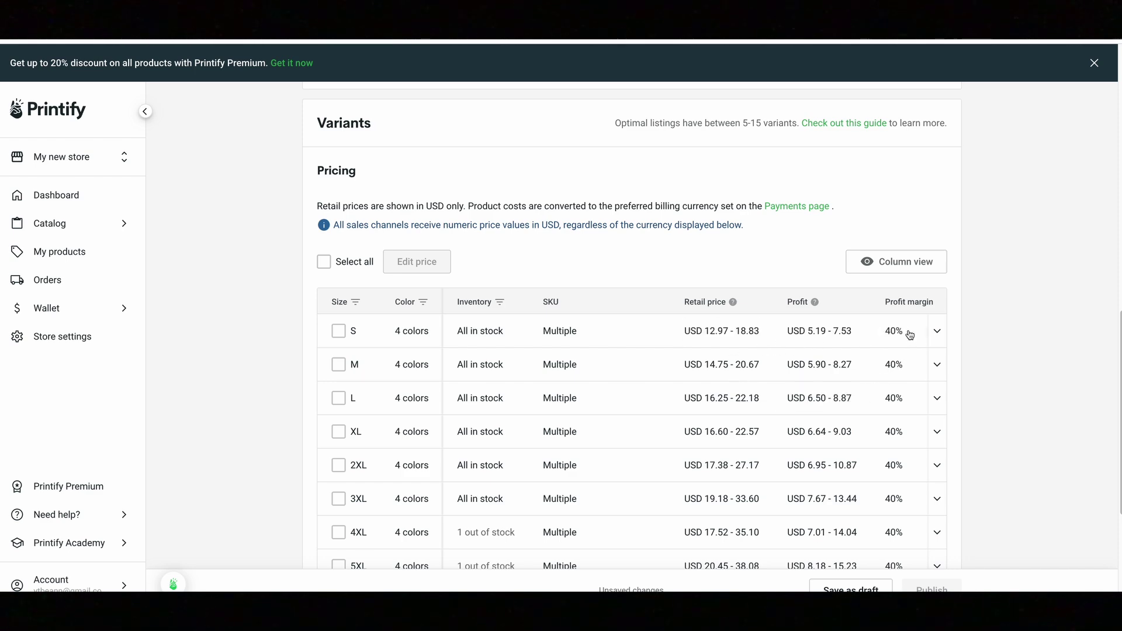
pyautogui.scroll(-1, 779, 395)
pyautogui.scroll(-3, 779, 395)
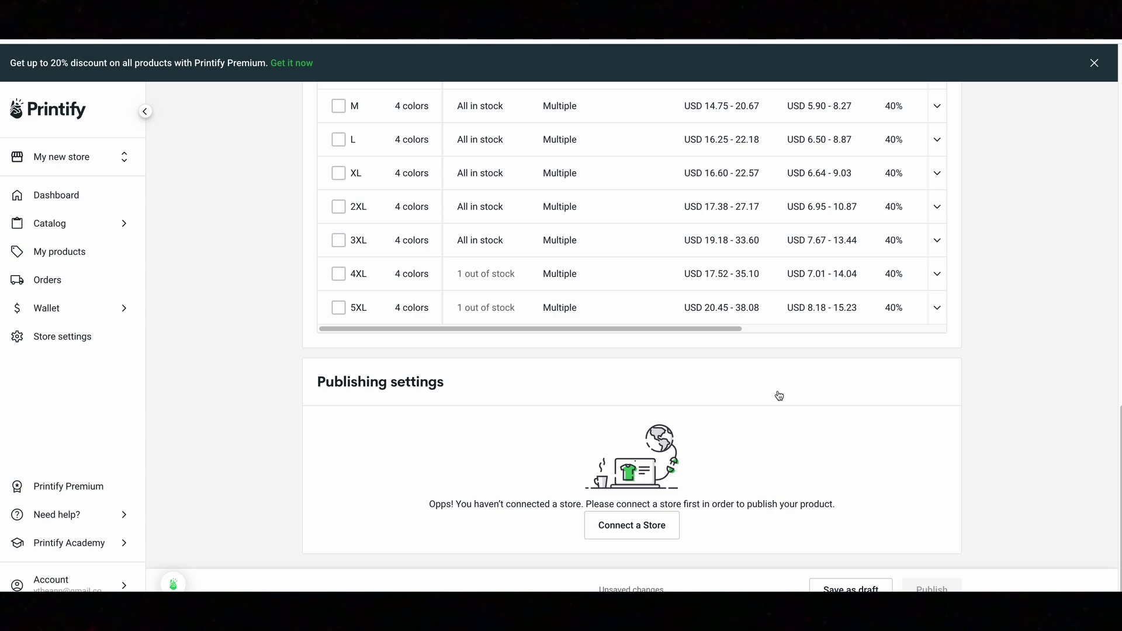
pyautogui.scroll(9, 778, 396)
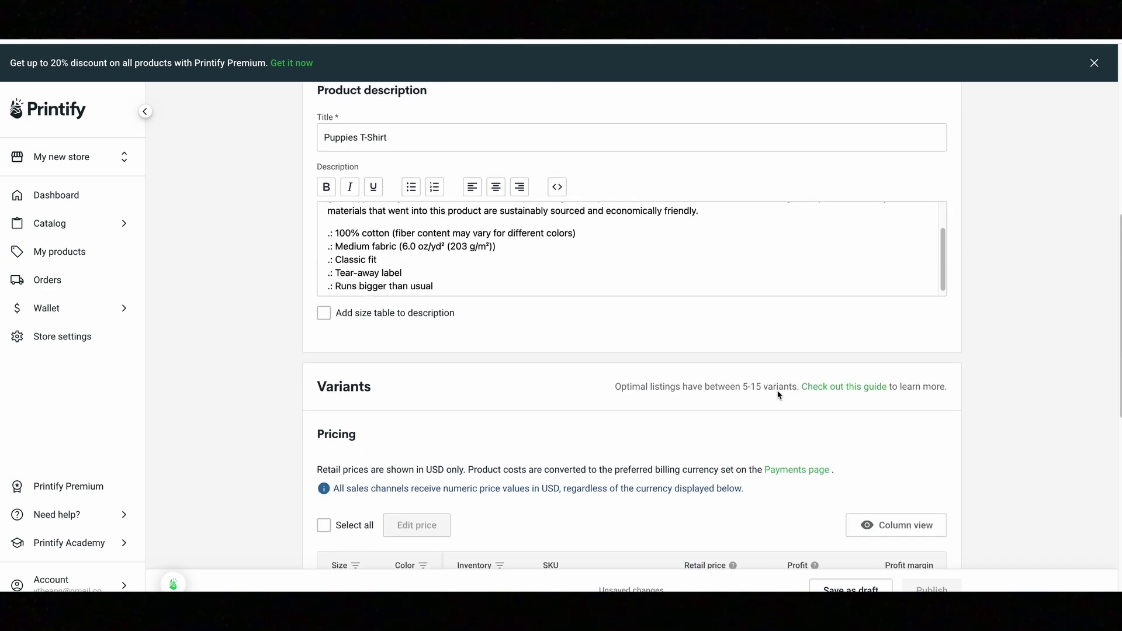
pyautogui.scroll(-9, 779, 396)
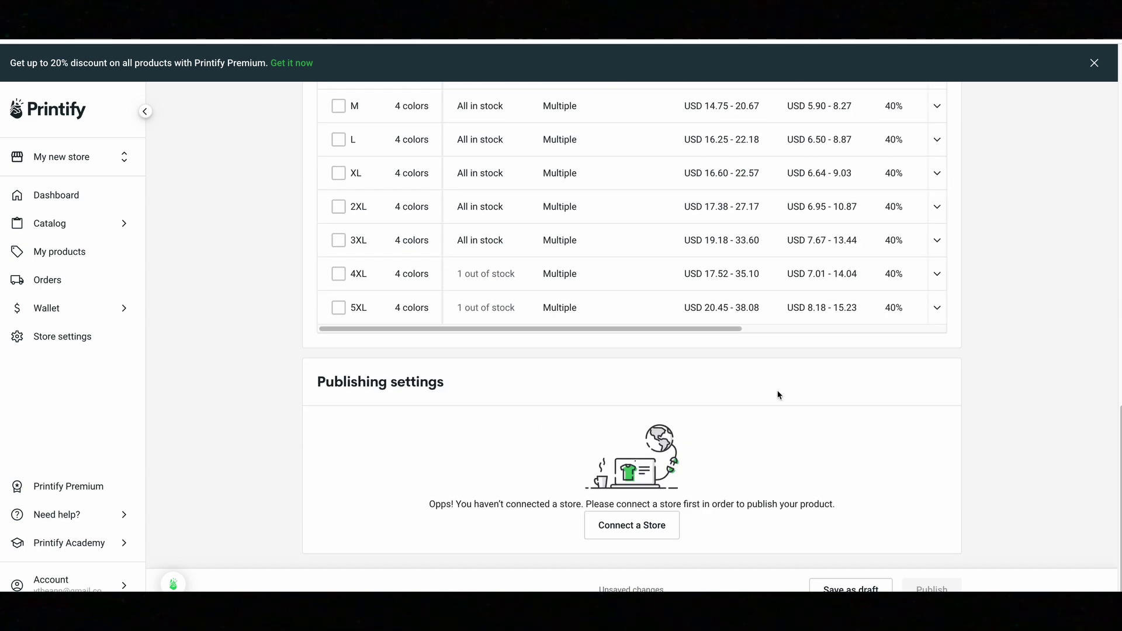
# Step: Open the store connection page for My new store and look over the available sales channels
pyautogui.click(664, 533)
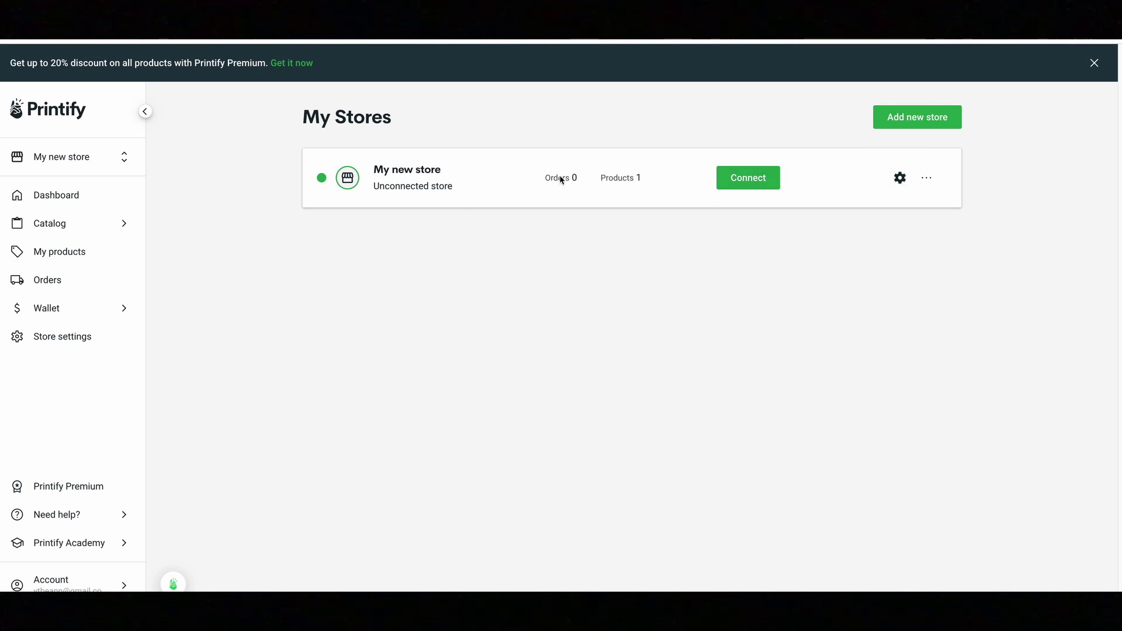
pyautogui.click(738, 182)
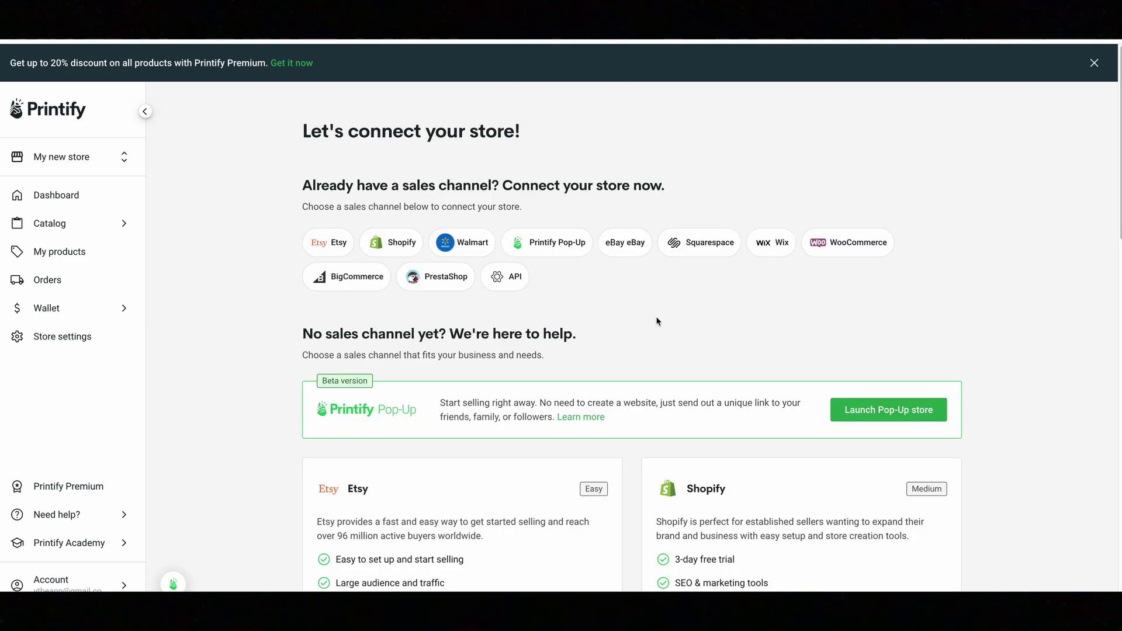
pyautogui.scroll(-5, 661, 320)
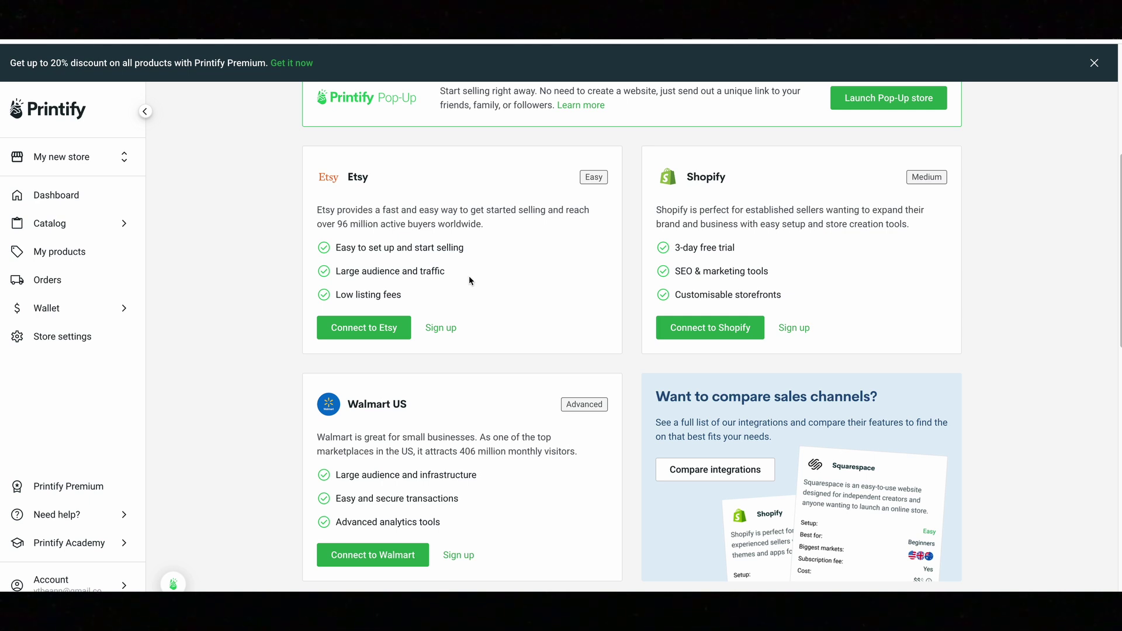
pyautogui.scroll(1, 469, 280)
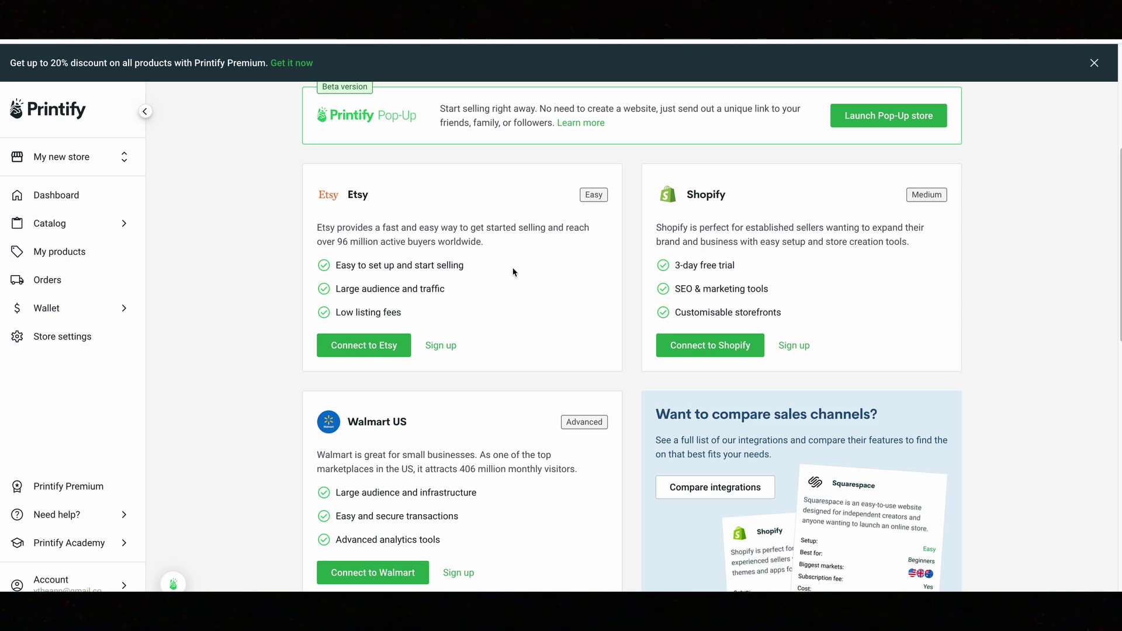
# Step: Connect the store to Etsy, granting Printify access to the signed-in account
pyautogui.click(387, 353)
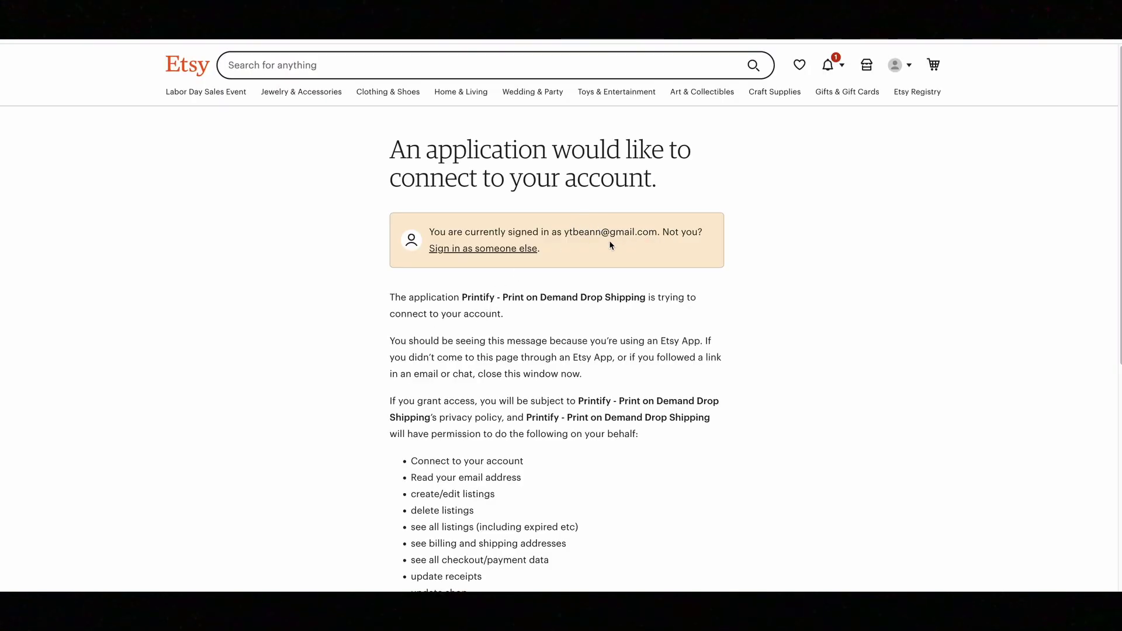
pyautogui.scroll(-6, 521, 277)
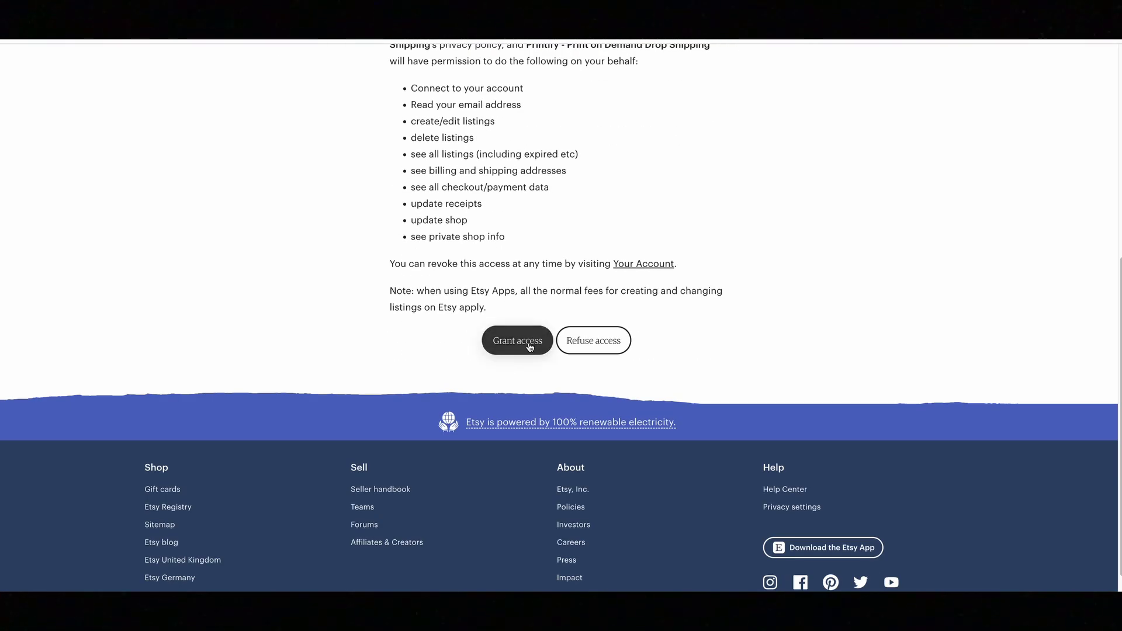
pyautogui.click(518, 343)
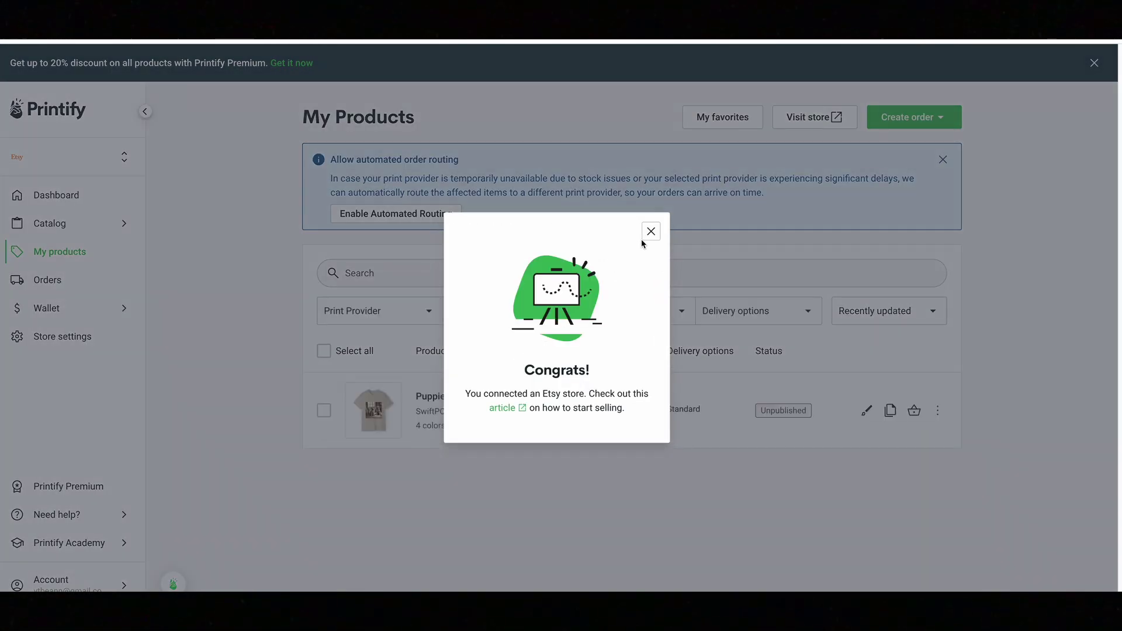
pyautogui.click(651, 232)
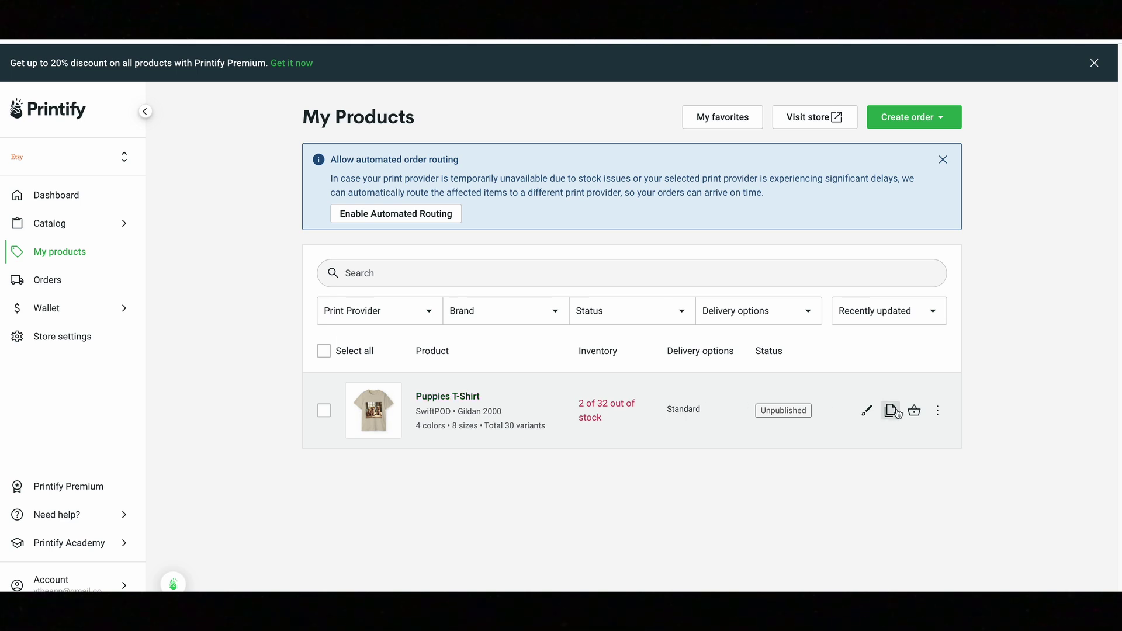
# Step: Open the unpublished Puppies T-Shirt product and review its mockups, listing details and variant pricing
pyautogui.click(794, 418)
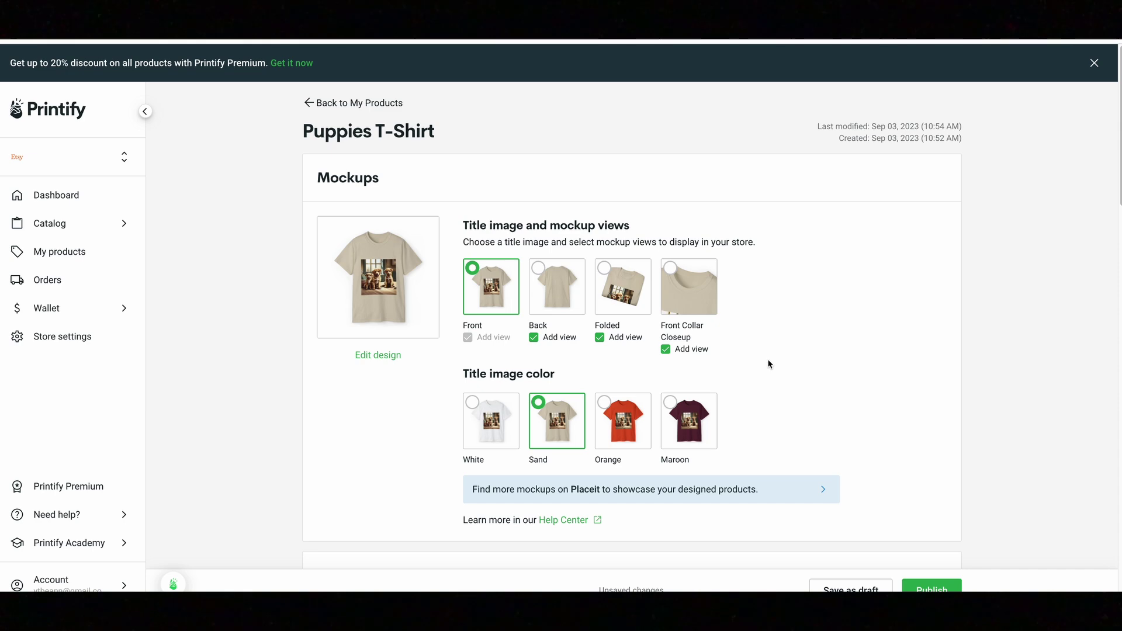
pyautogui.scroll(-6, 768, 366)
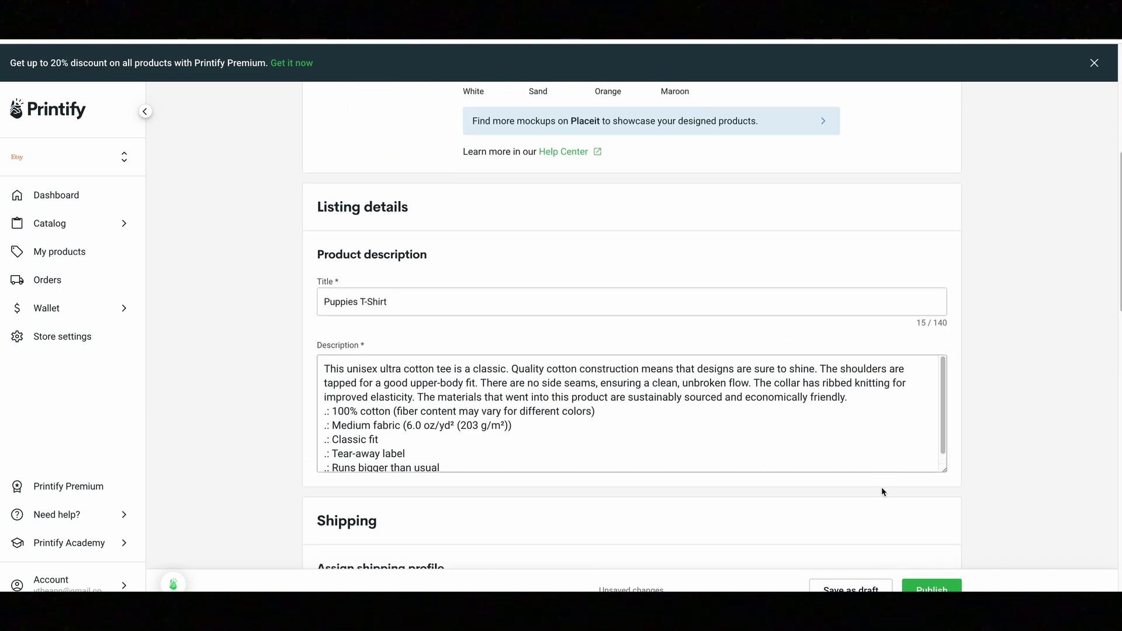
pyautogui.scroll(-4, 916, 538)
pyautogui.scroll(-3, 918, 498)
pyautogui.scroll(-3, 919, 497)
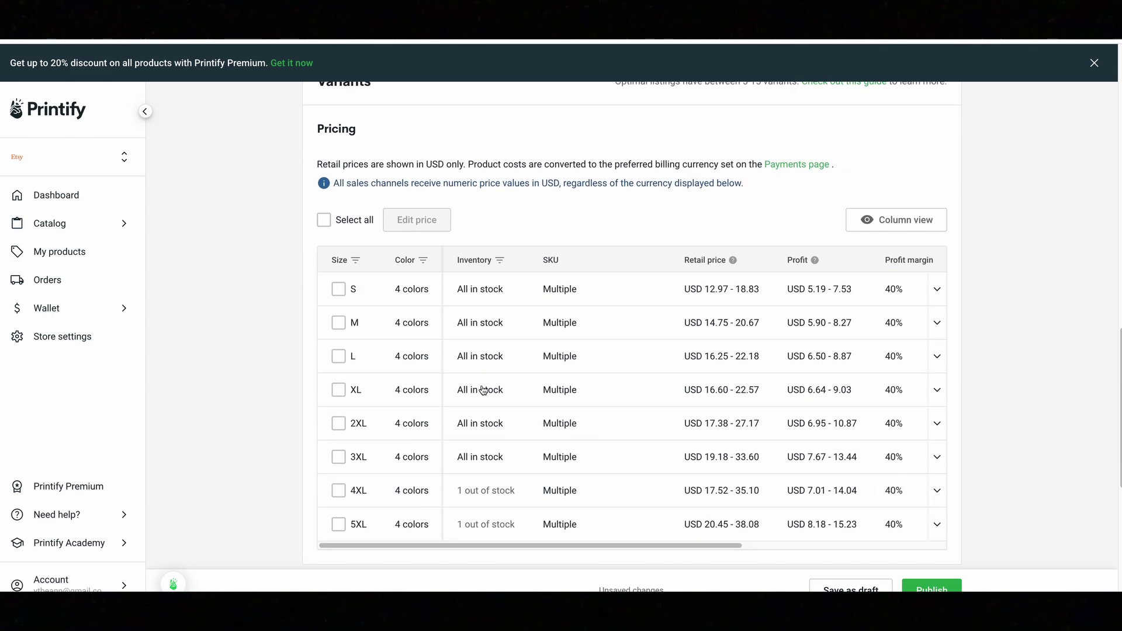
# Step: Select the size S variants and publish the Puppies T-Shirt to the connected Etsy store
pyautogui.click(337, 289)
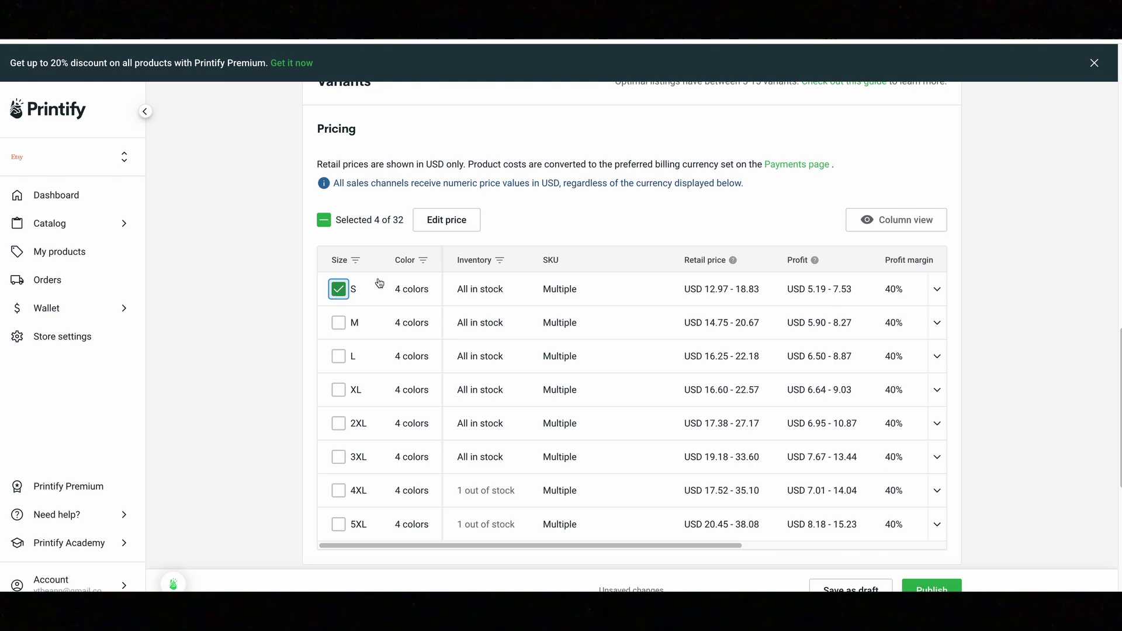
pyautogui.scroll(-7, 1005, 480)
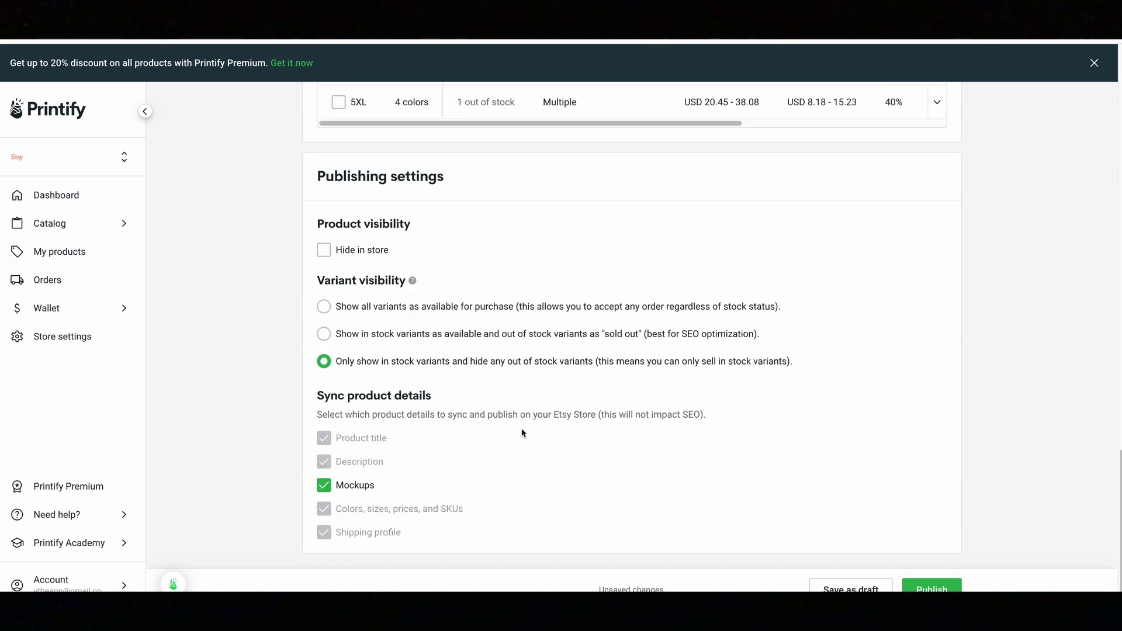
pyautogui.click(939, 588)
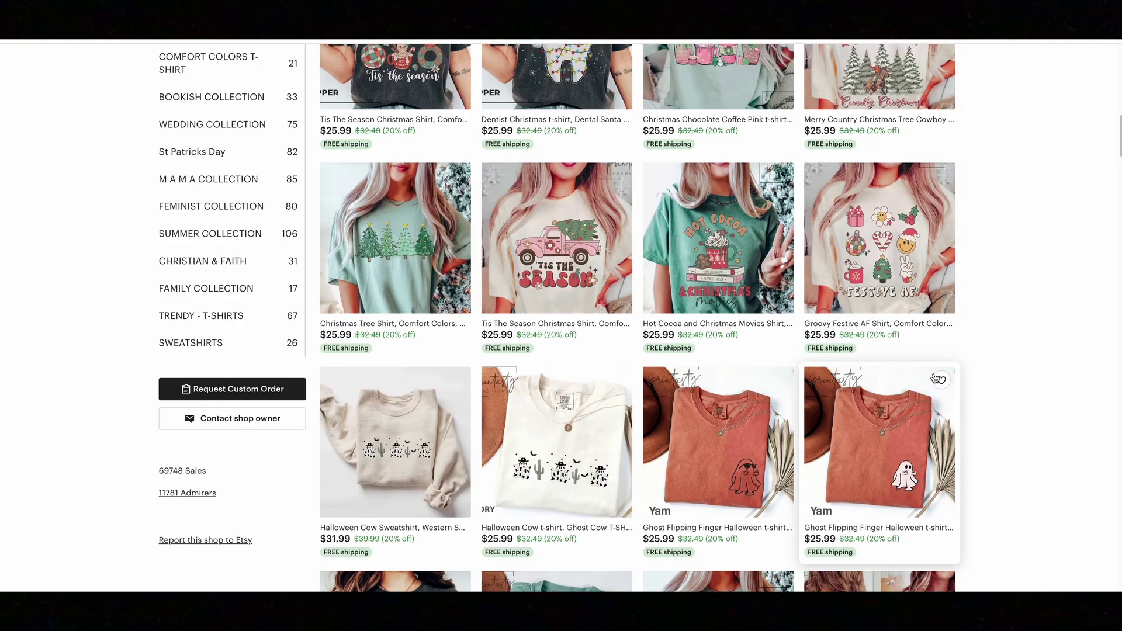
# Step: Switch to the Etsy shop selling personalized glass cups and examine its product designs and prices
pyautogui.scroll(3, 882, 194)
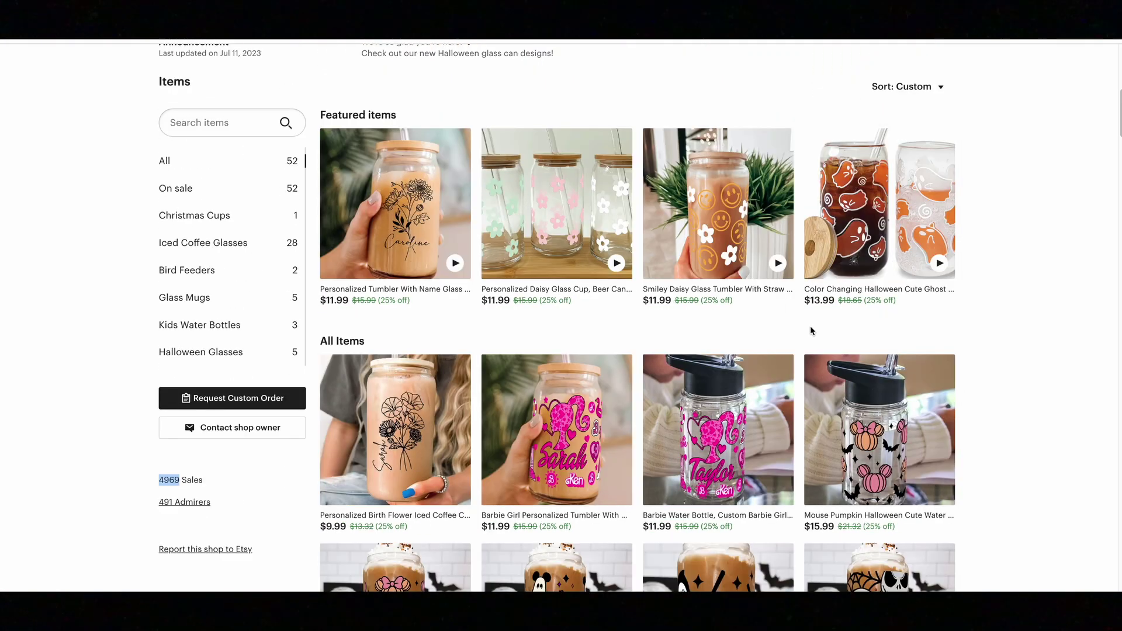
pyautogui.scroll(-3, 812, 292)
pyautogui.scroll(-6, 811, 334)
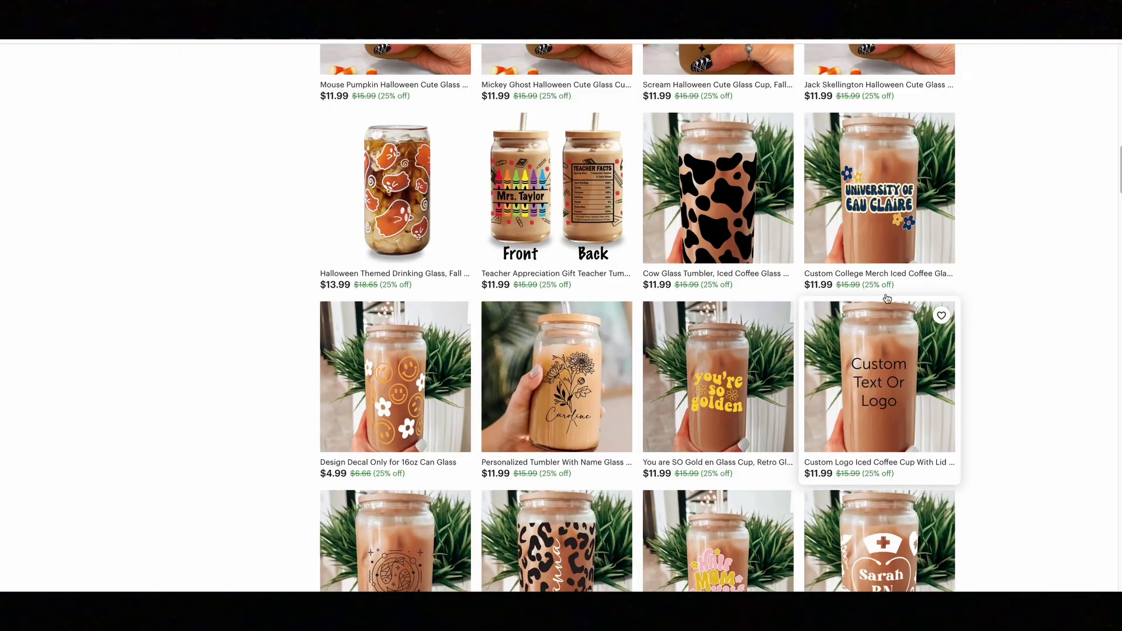
pyautogui.scroll(-1, 992, 271)
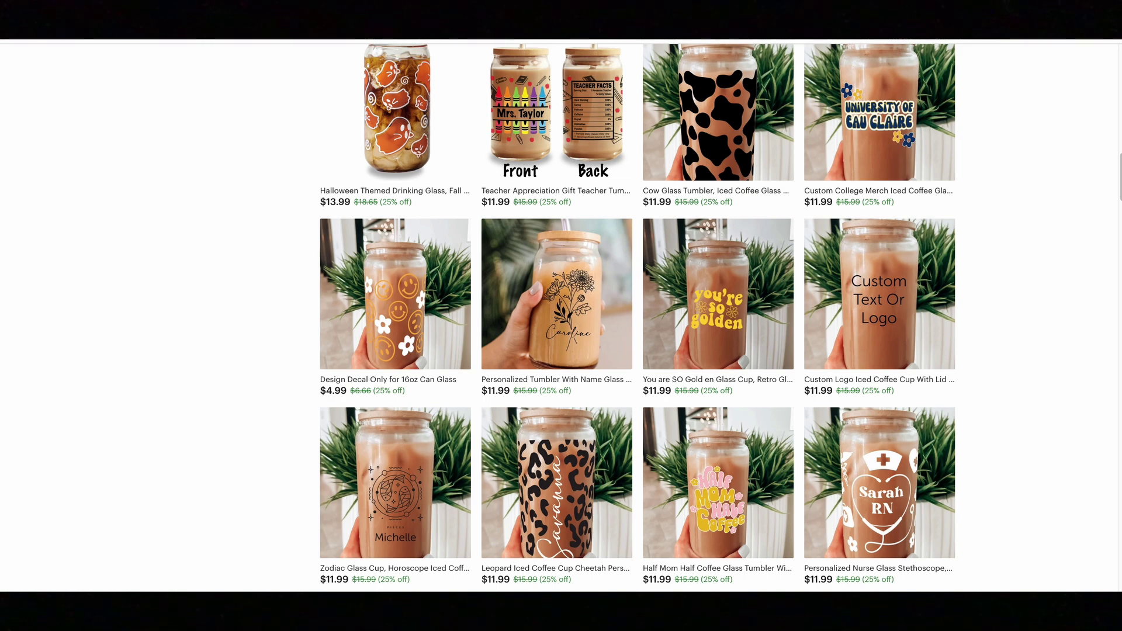
pyautogui.scroll(-1, 880, 146)
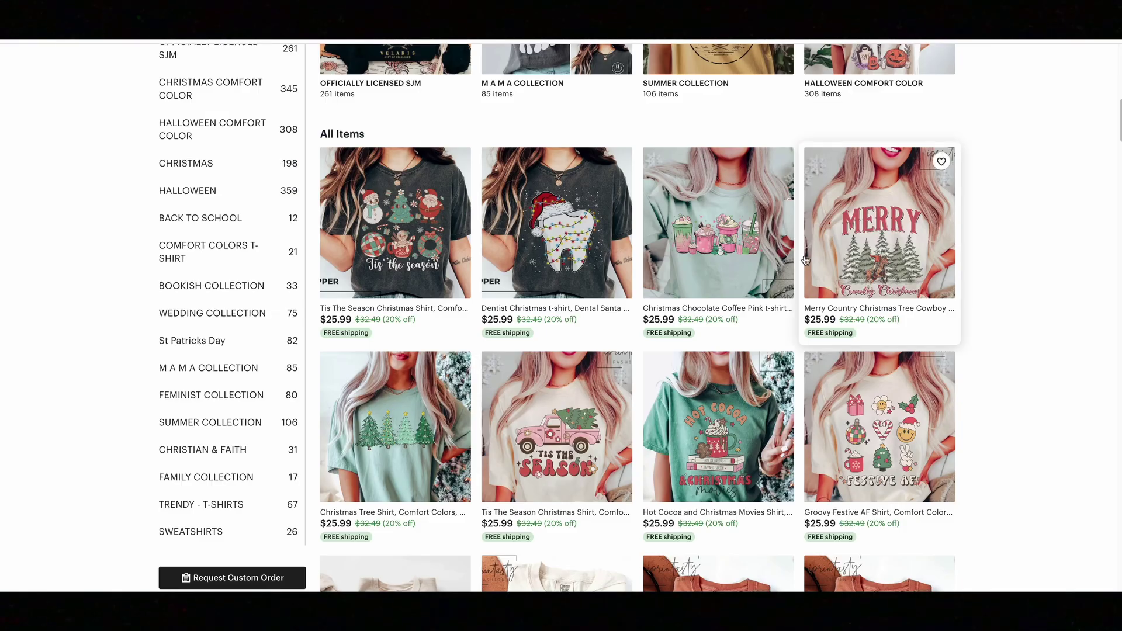
# Step: Examine the Christmas and Halloween T-shirt designs, prices and collections in the Etsy apparel shop
pyautogui.scroll(-3, 800, 294)
pyautogui.scroll(-7, 800, 294)
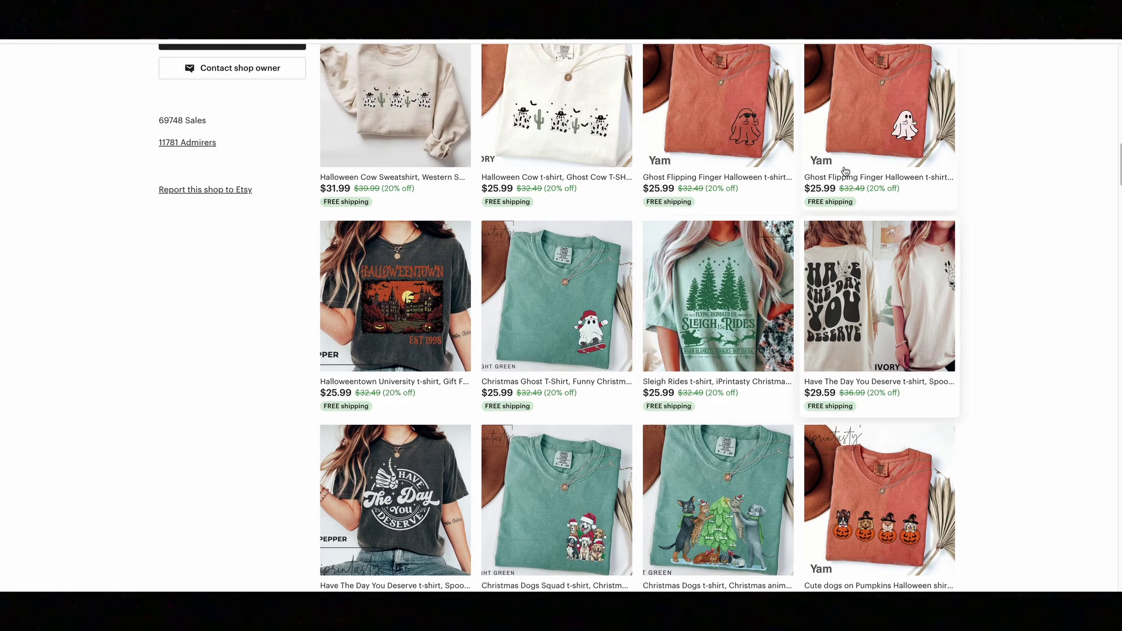
pyautogui.scroll(-6, 935, 326)
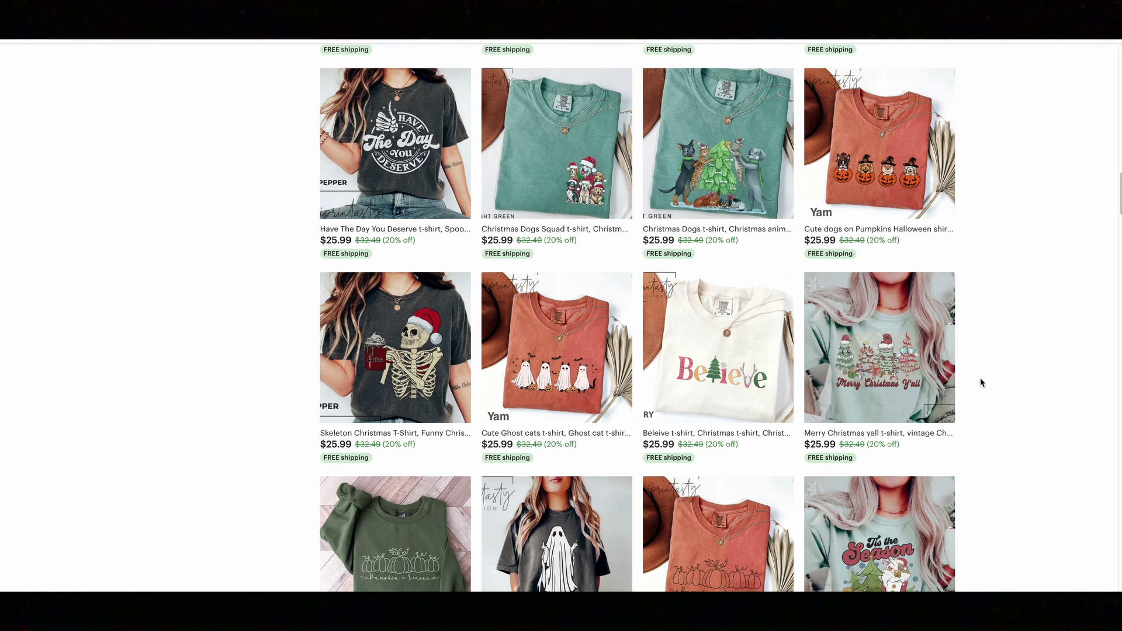
pyautogui.scroll(4, 980, 381)
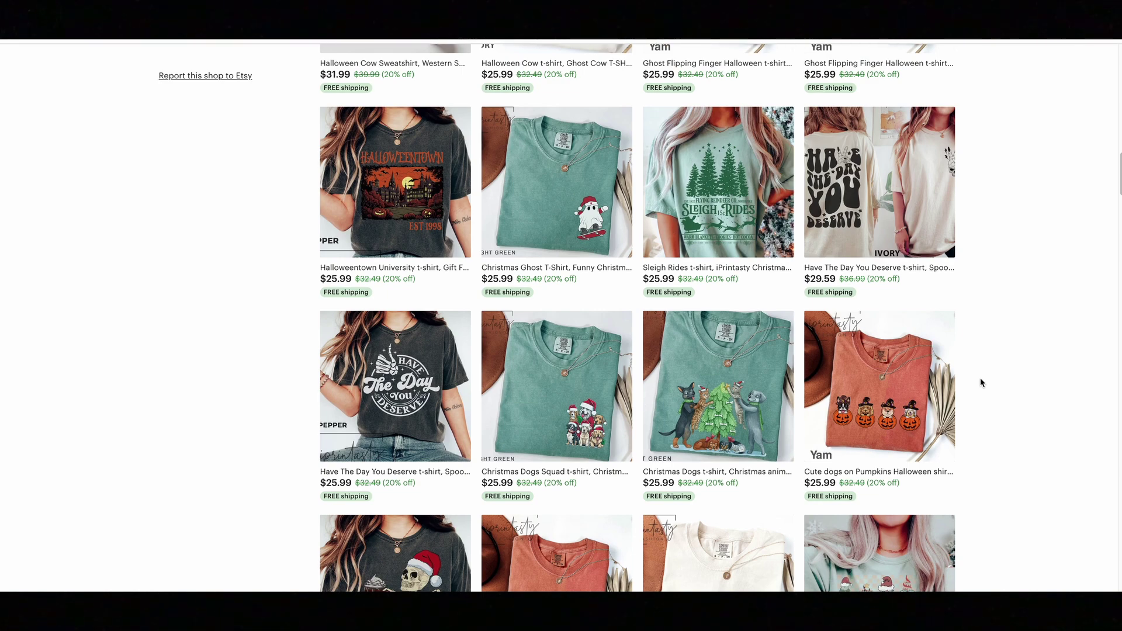
pyautogui.scroll(2, 980, 380)
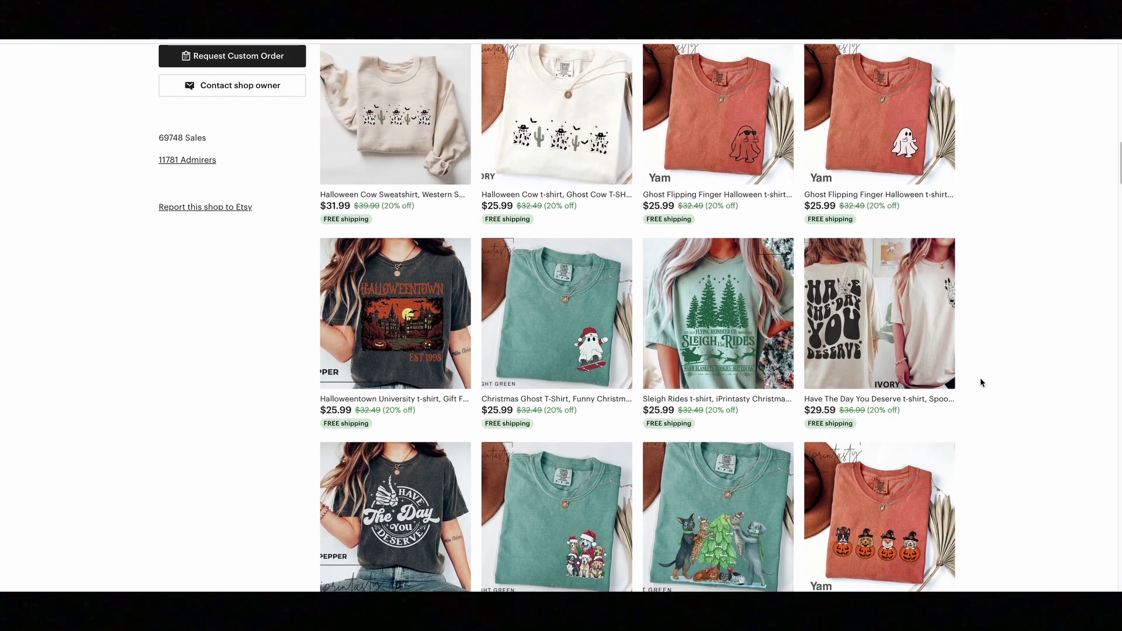
pyautogui.scroll(4, 980, 381)
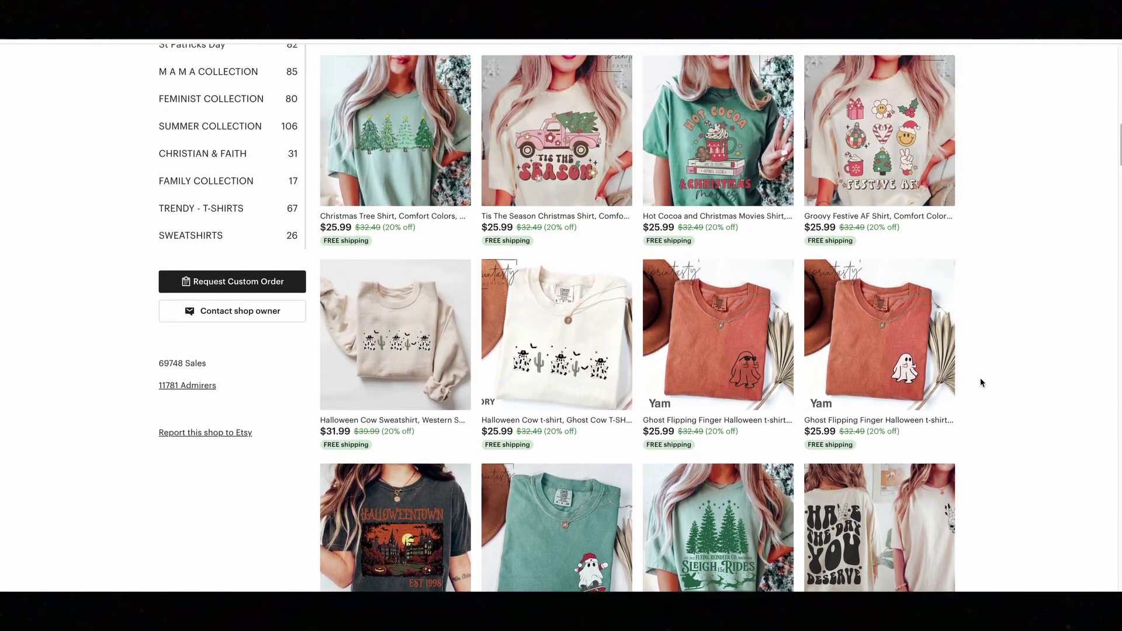
pyautogui.scroll(10, 979, 377)
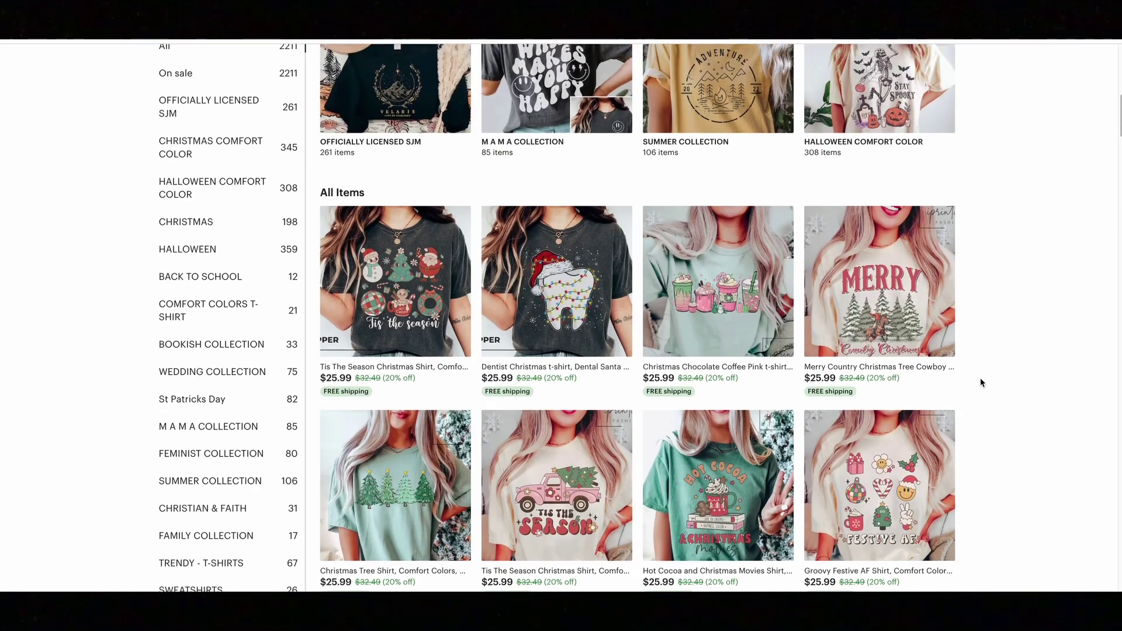